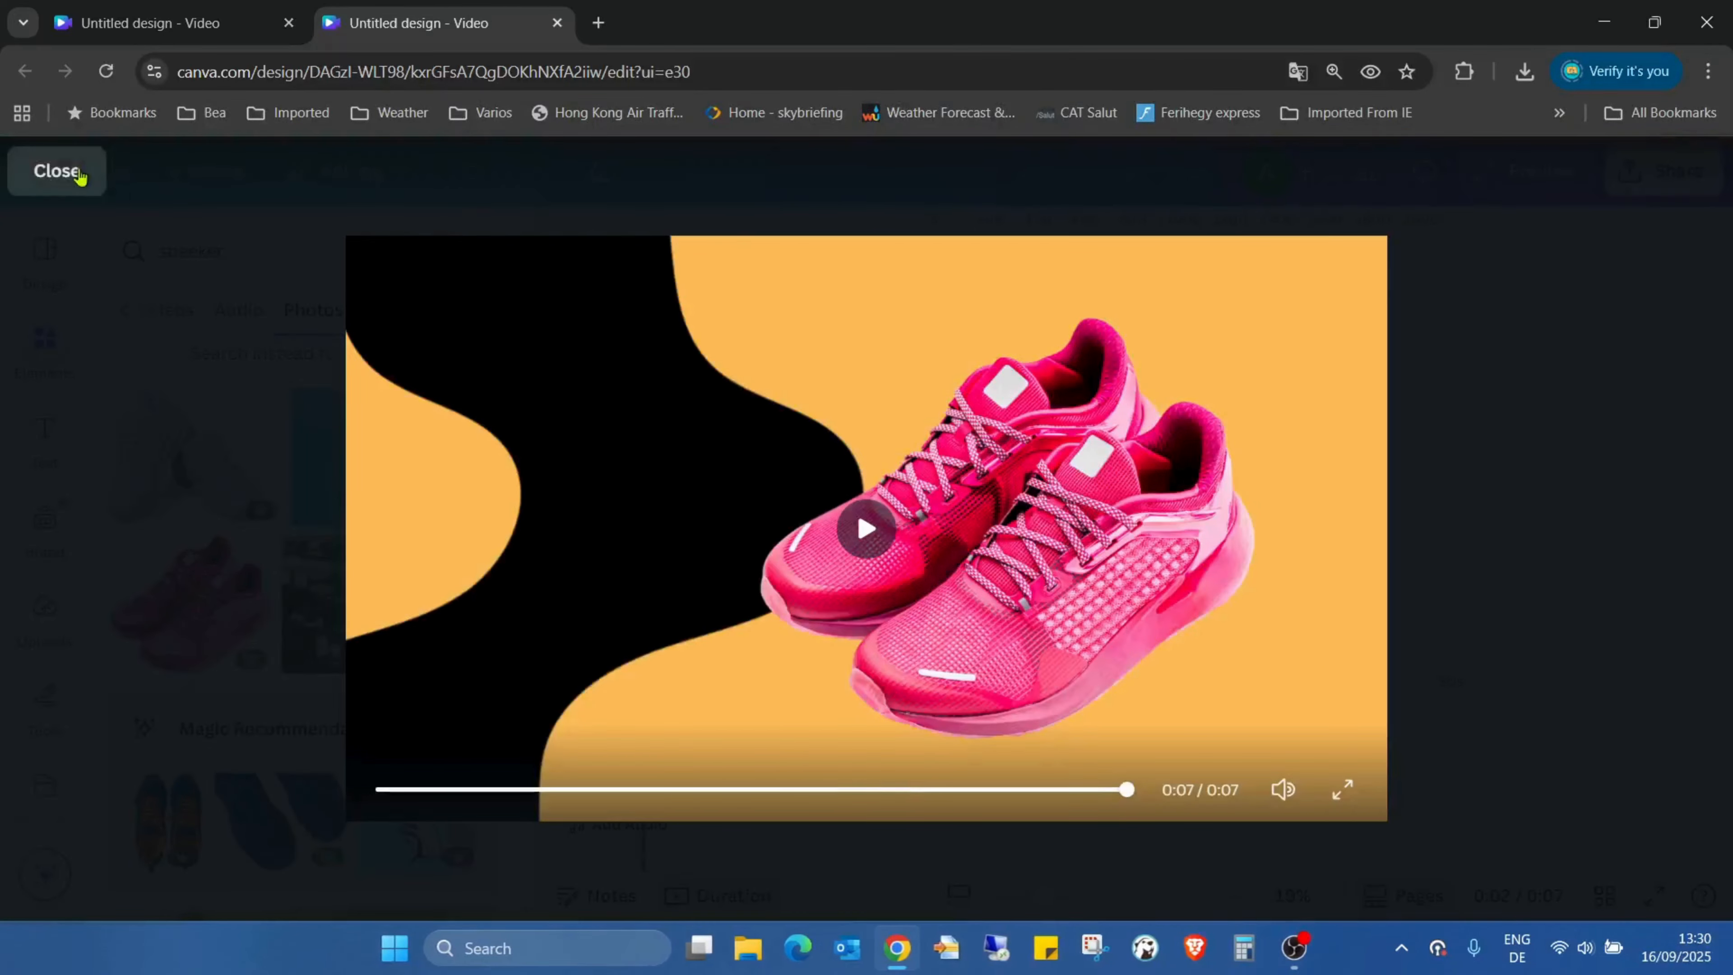
Close the finished sneaker video's preview, switch to the blank video design and give its canvas more height.
{"action": "left_click", "coordinate": [70, 172]}
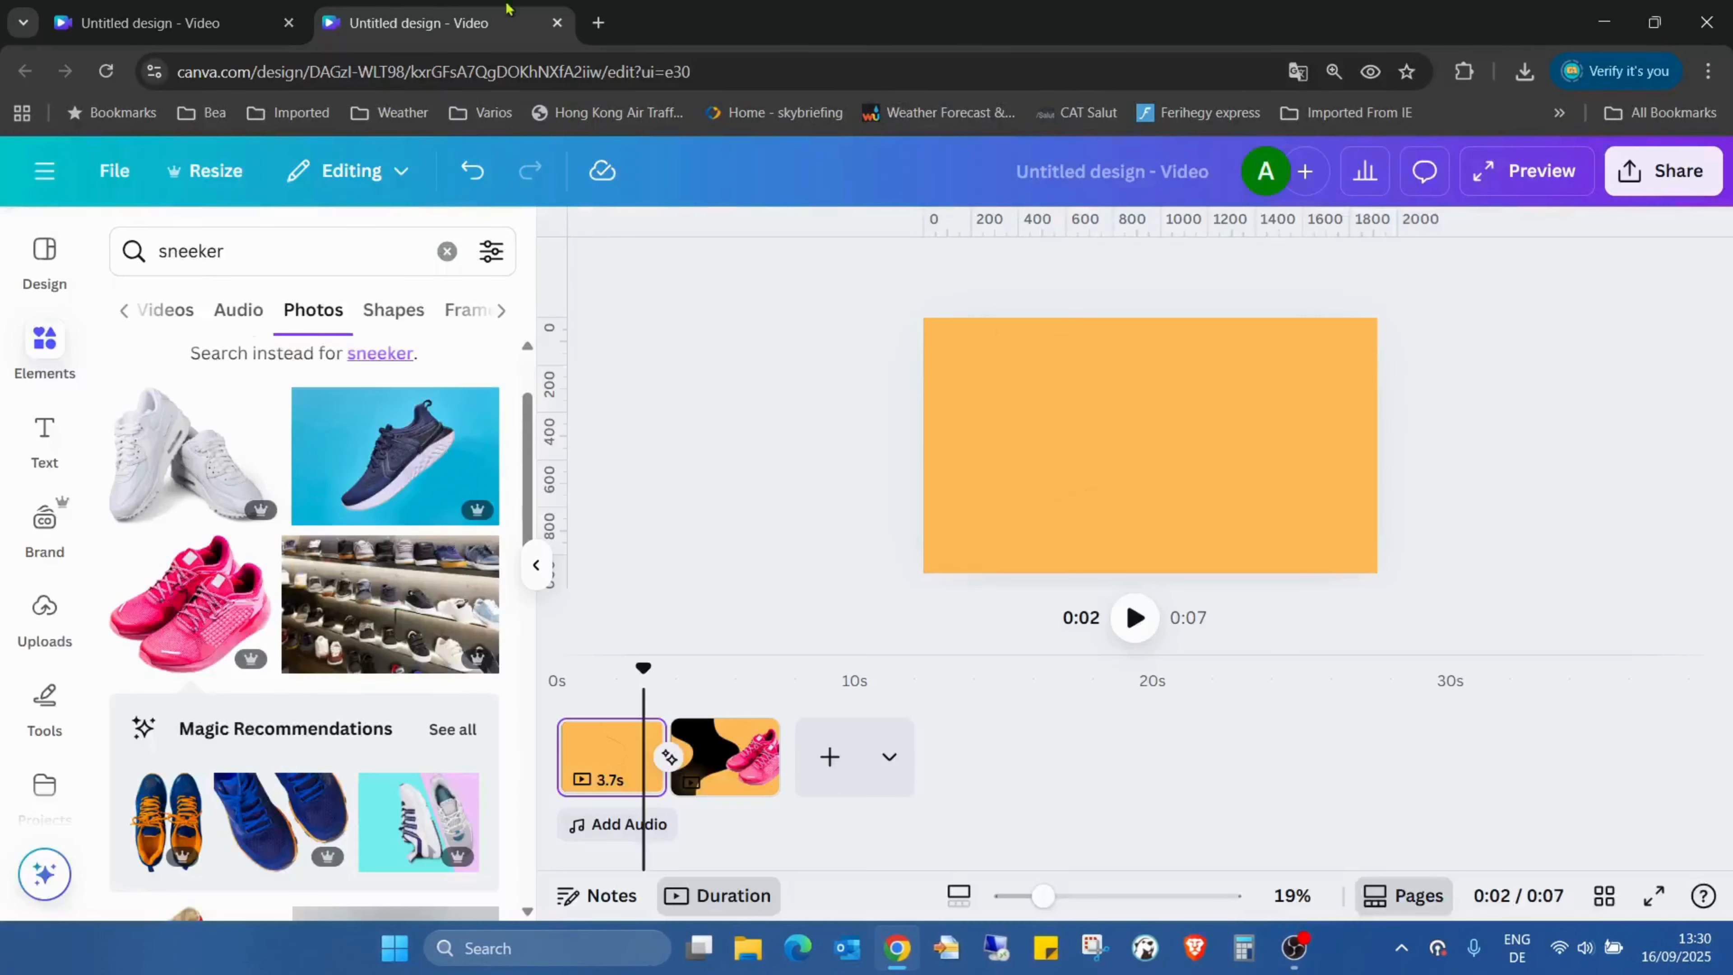
{"action": "left_click", "coordinate": [117, 11]}
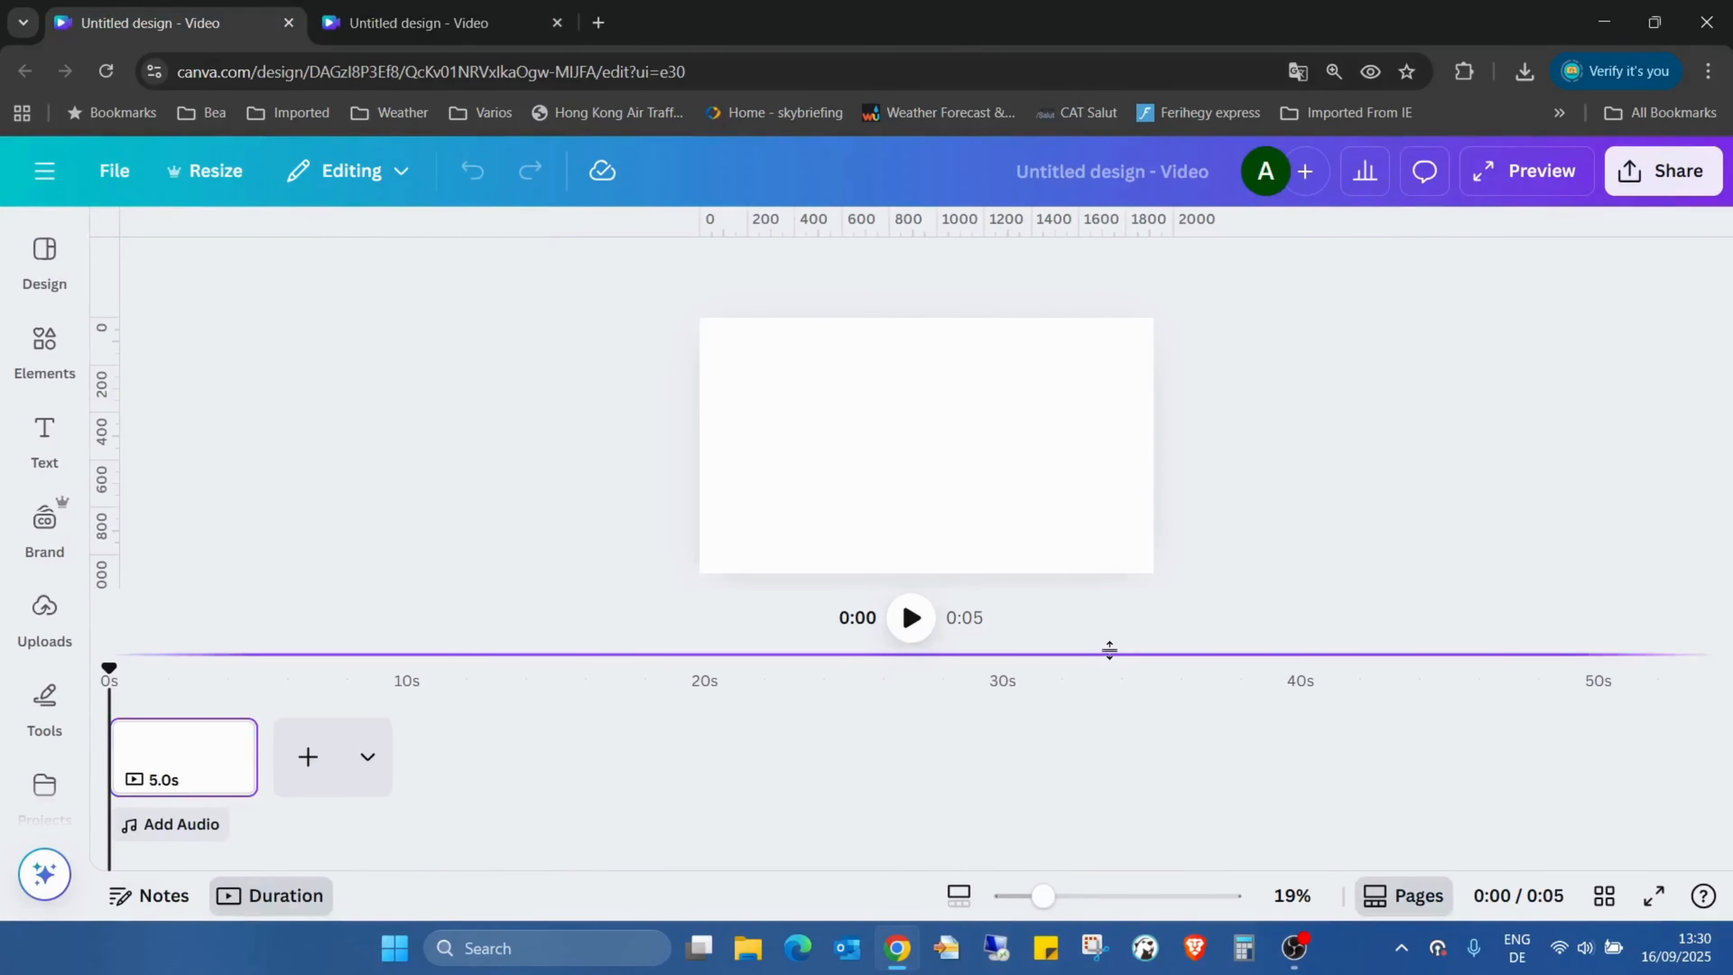
{"action": "left_click_drag", "start_coordinate": [1107, 664], "coordinate": [1107, 717]}
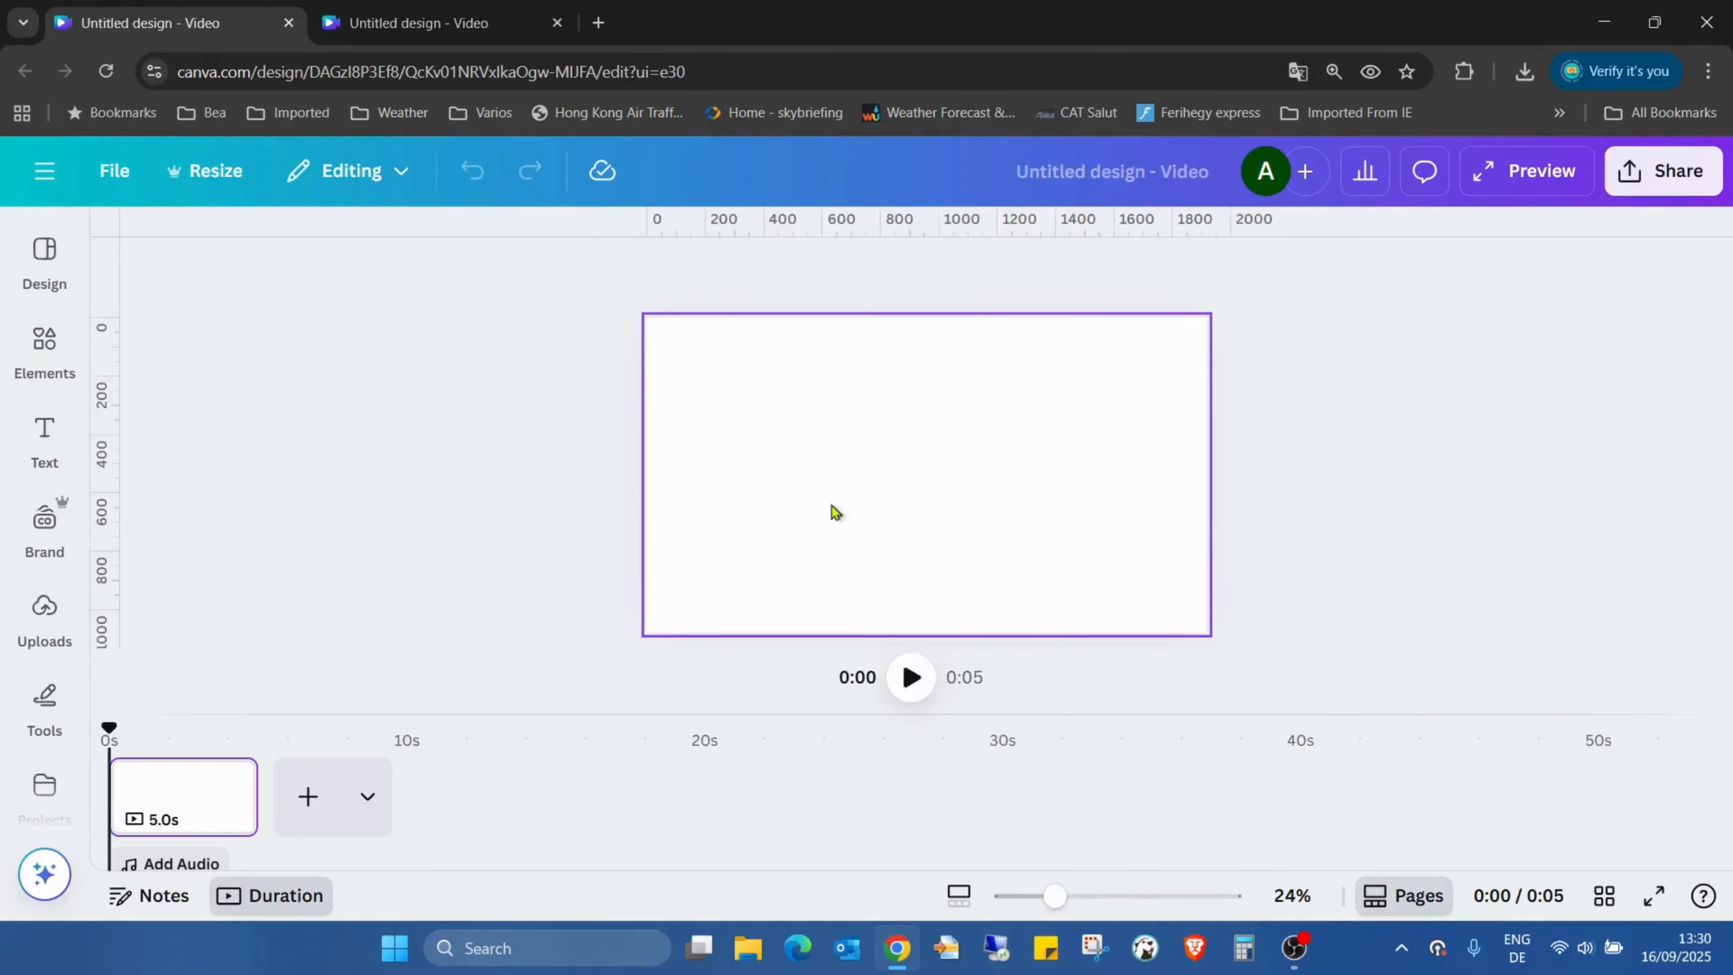
Set the blank page's background to the turquoise Brand Kit colour.
{"action": "left_click", "coordinate": [821, 479]}
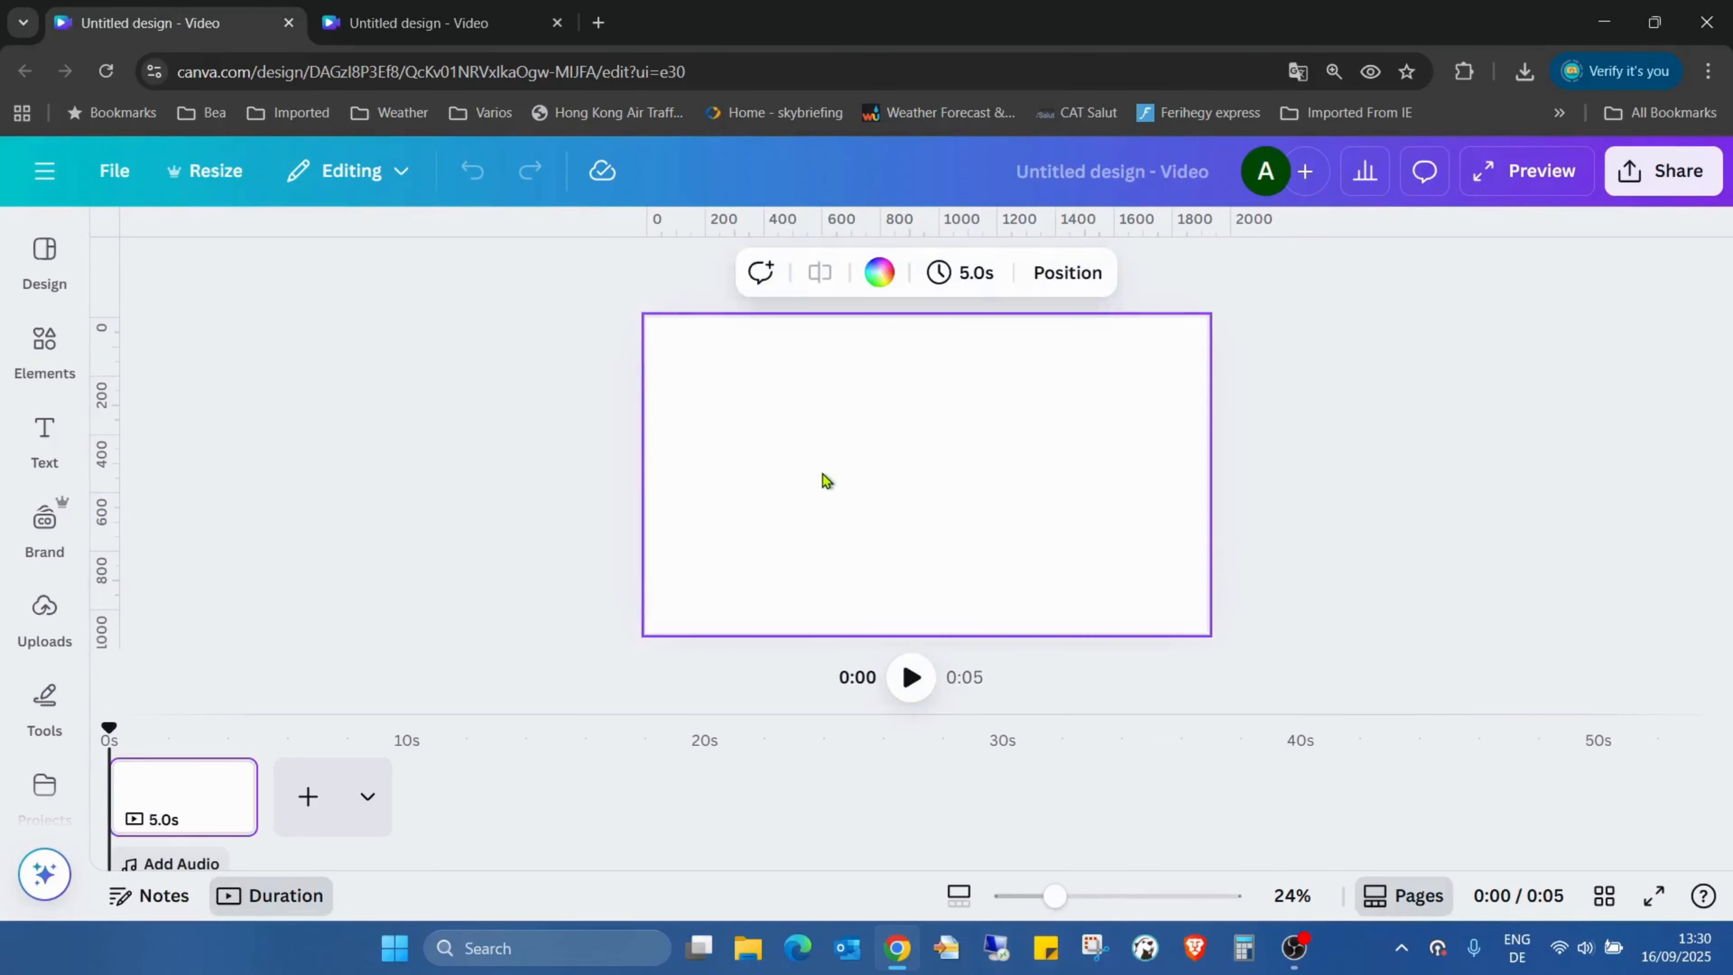
{"action": "left_click", "coordinate": [880, 273]}
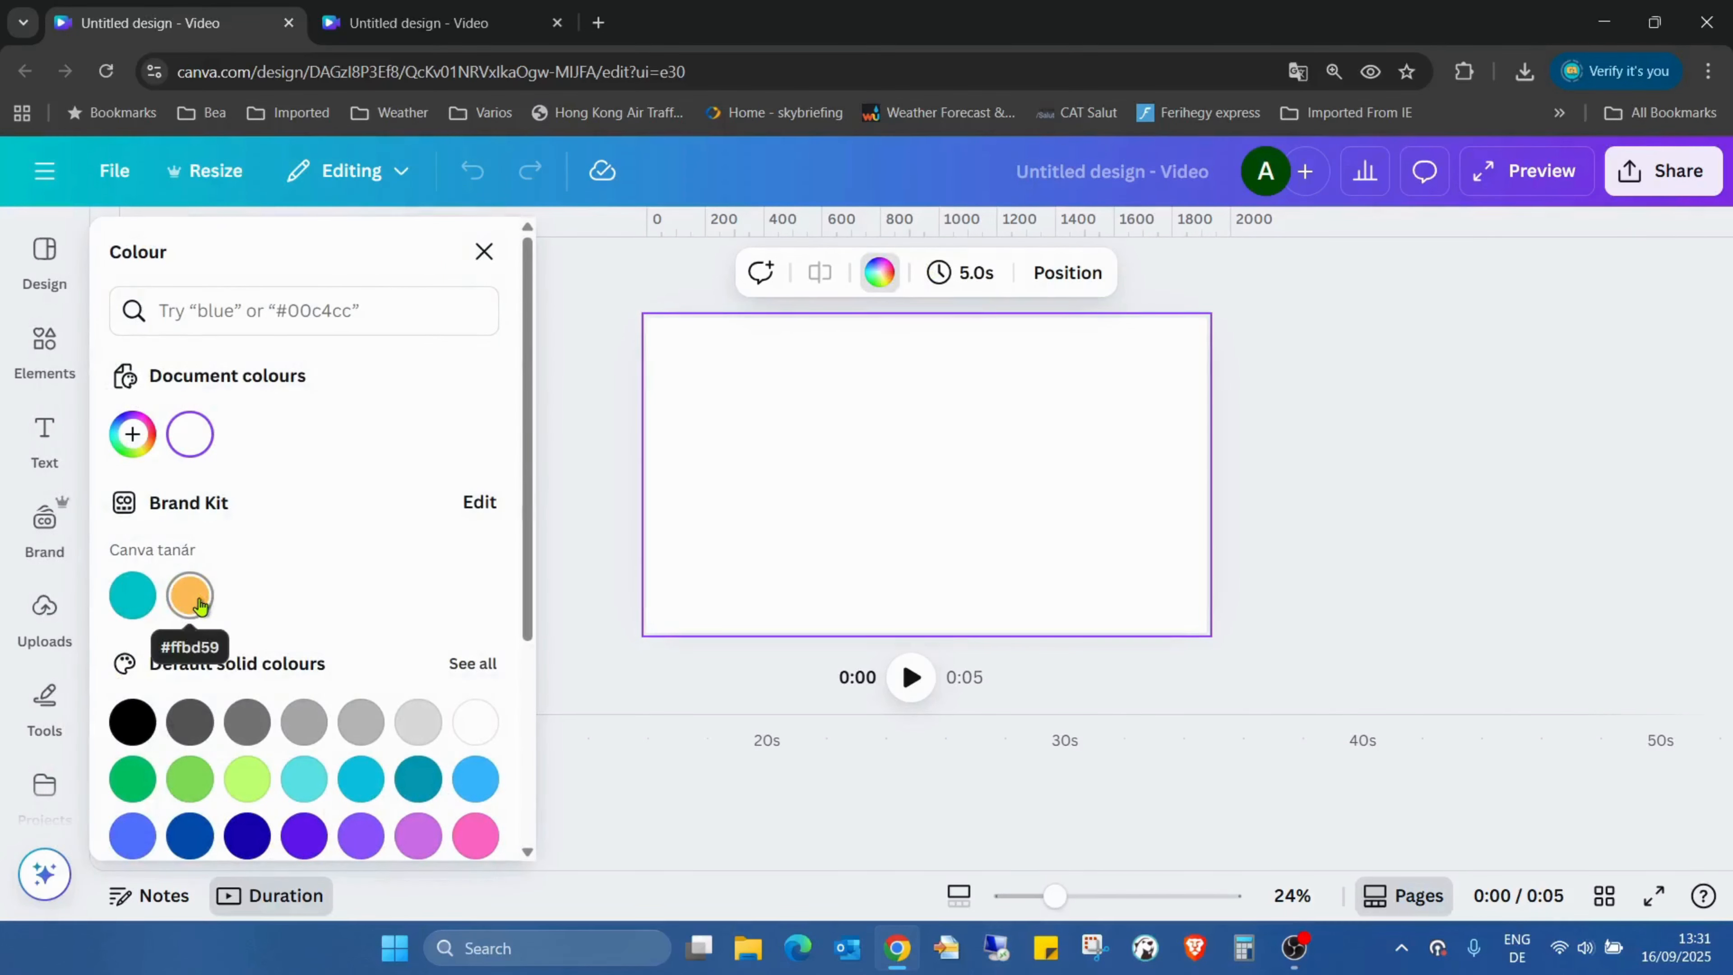
{"action": "left_click", "coordinate": [133, 595]}
{"action": "left_click", "coordinate": [1348, 478]}
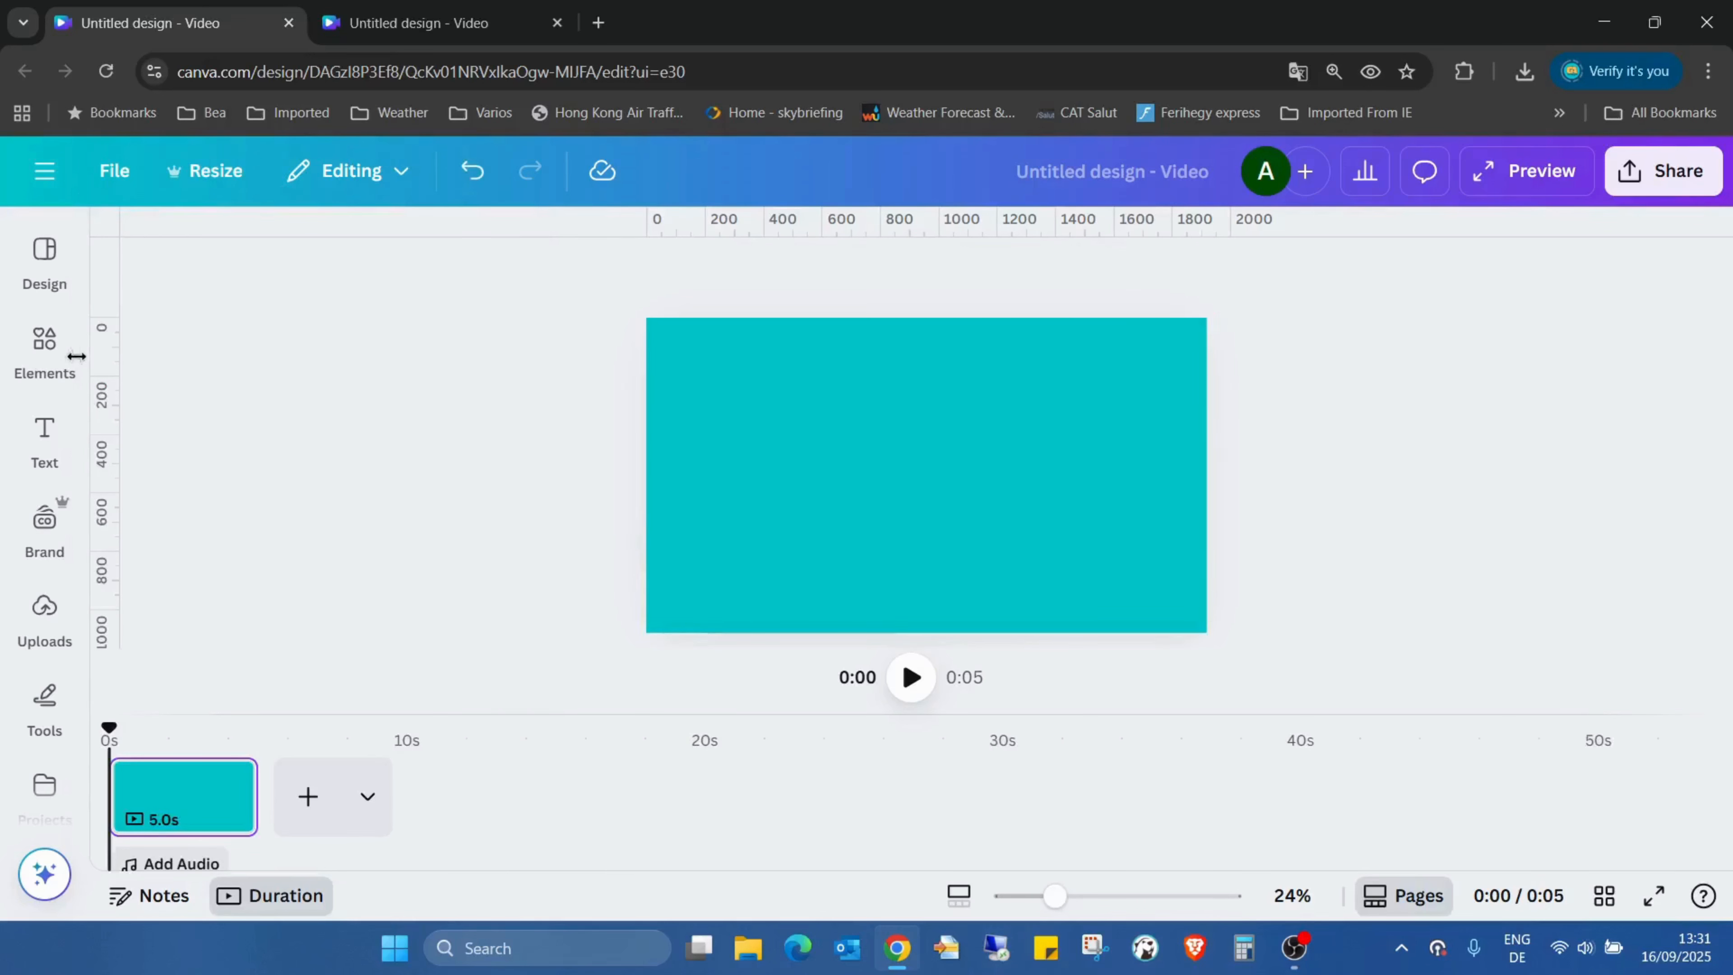
Search the elements for "blob" and limit the results to graphics.
{"action": "left_click", "coordinate": [27, 362]}
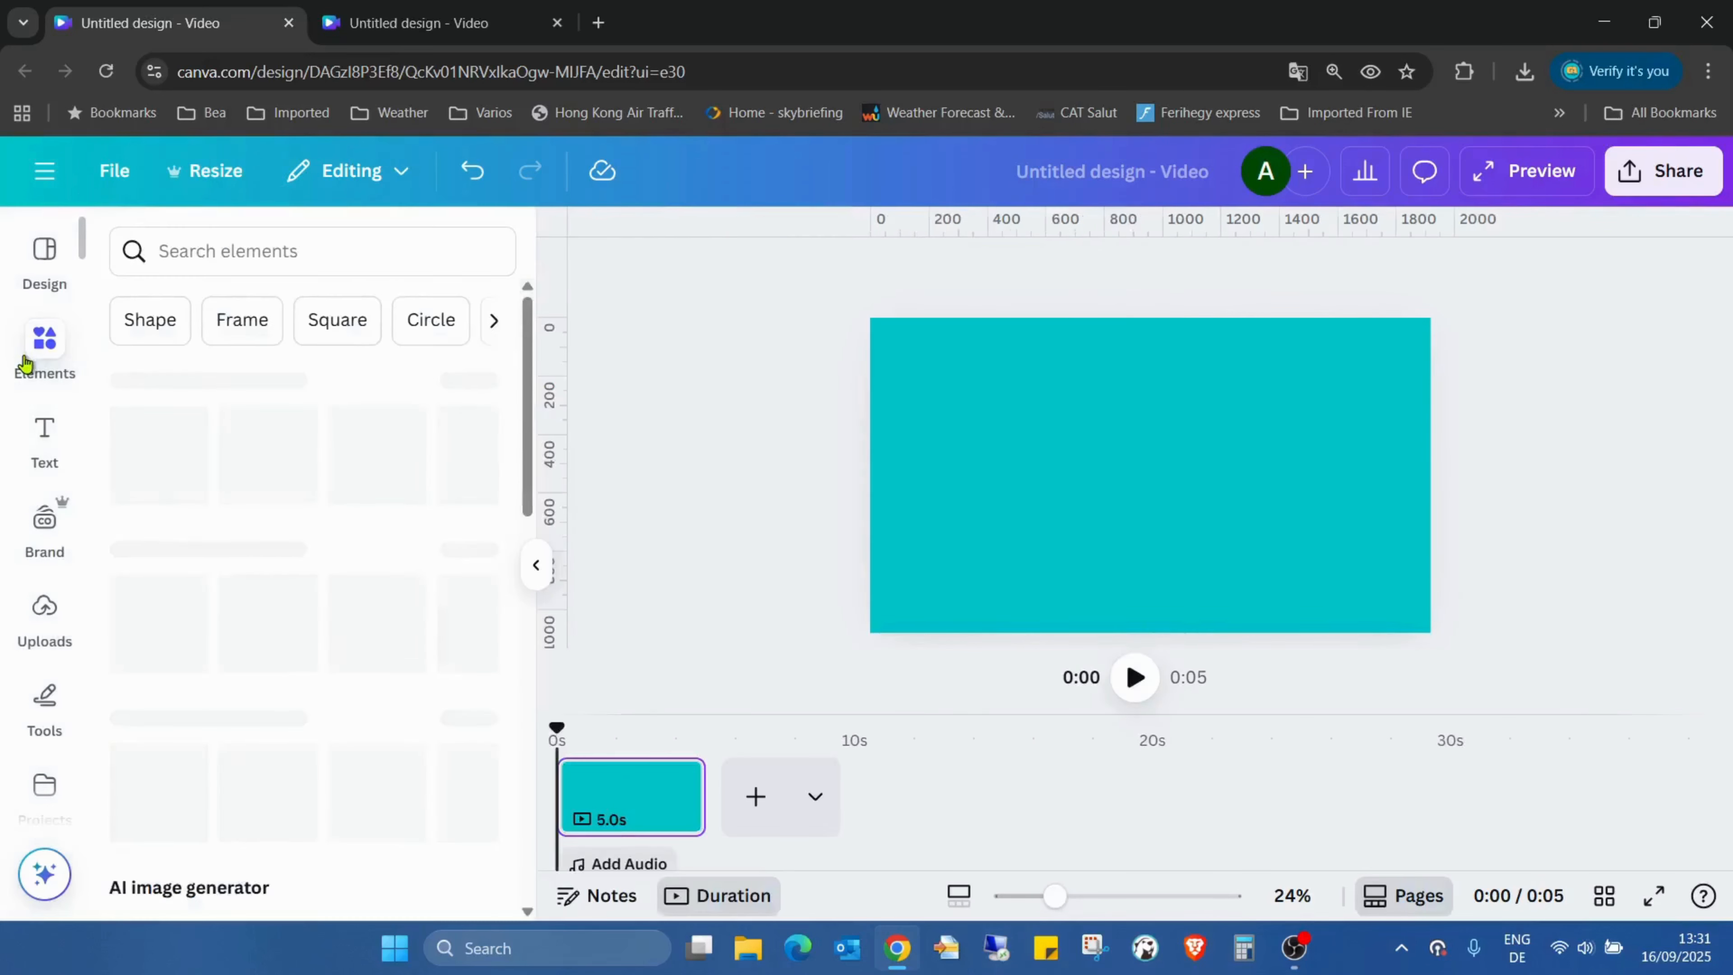
{"action": "left_click", "coordinate": [295, 256]}
{"action": "left_click", "coordinate": [267, 362]}
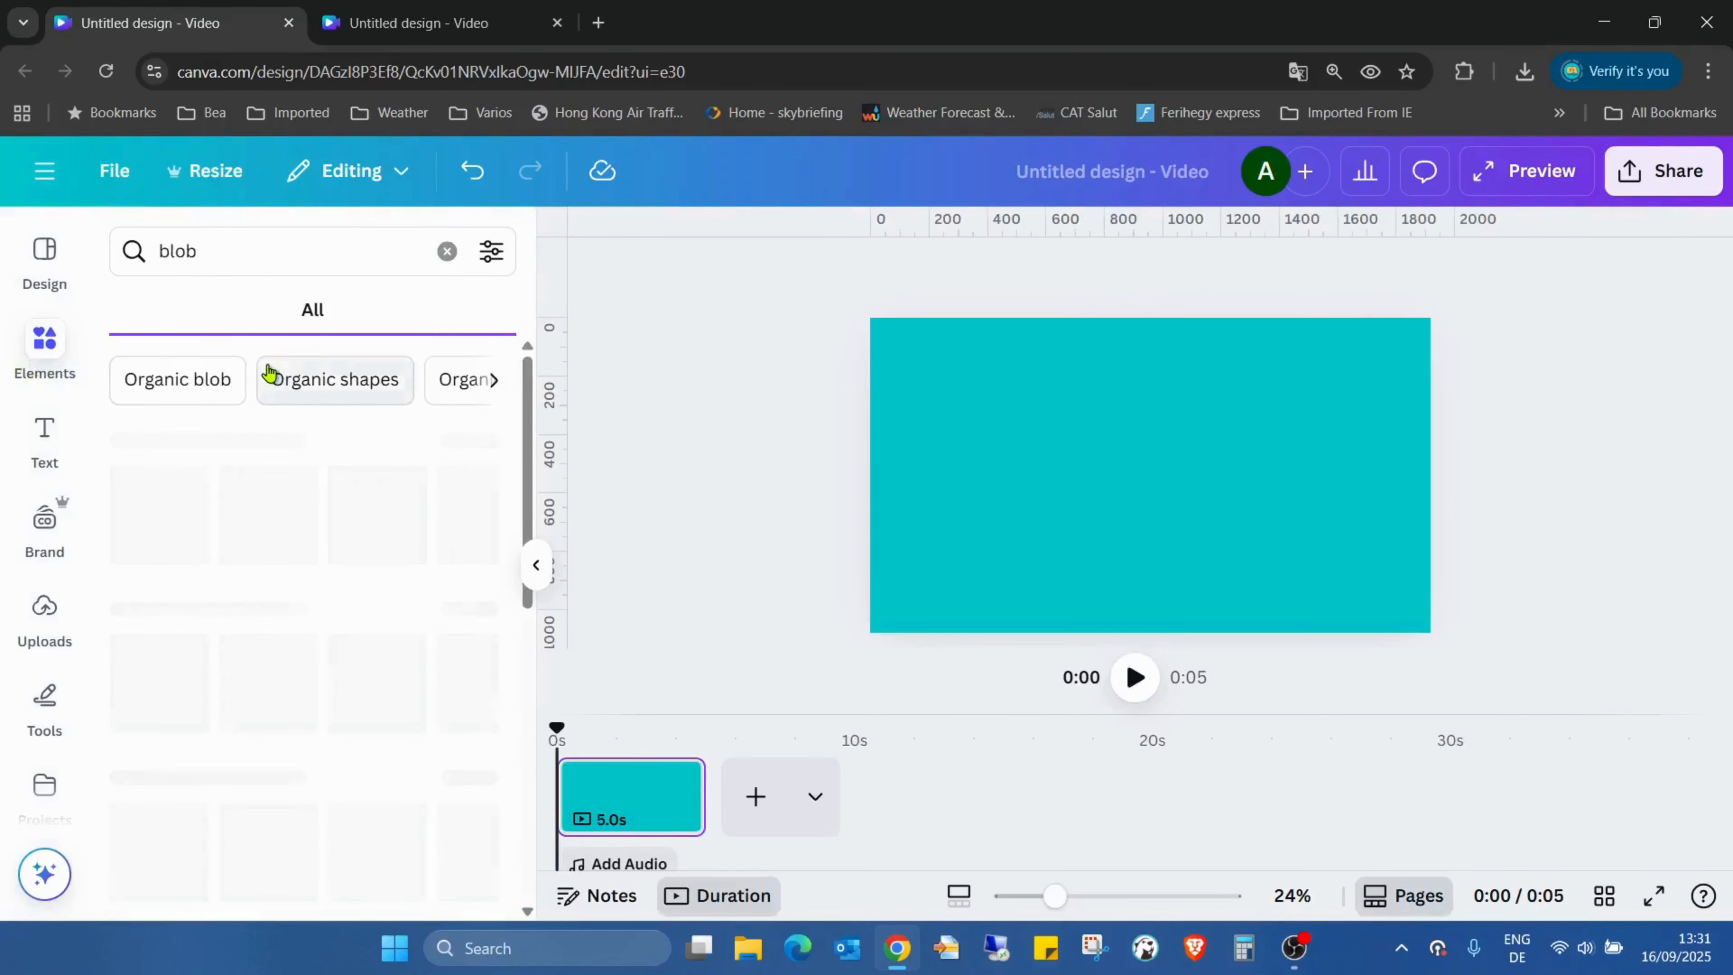
{"action": "left_click", "coordinate": [195, 313]}
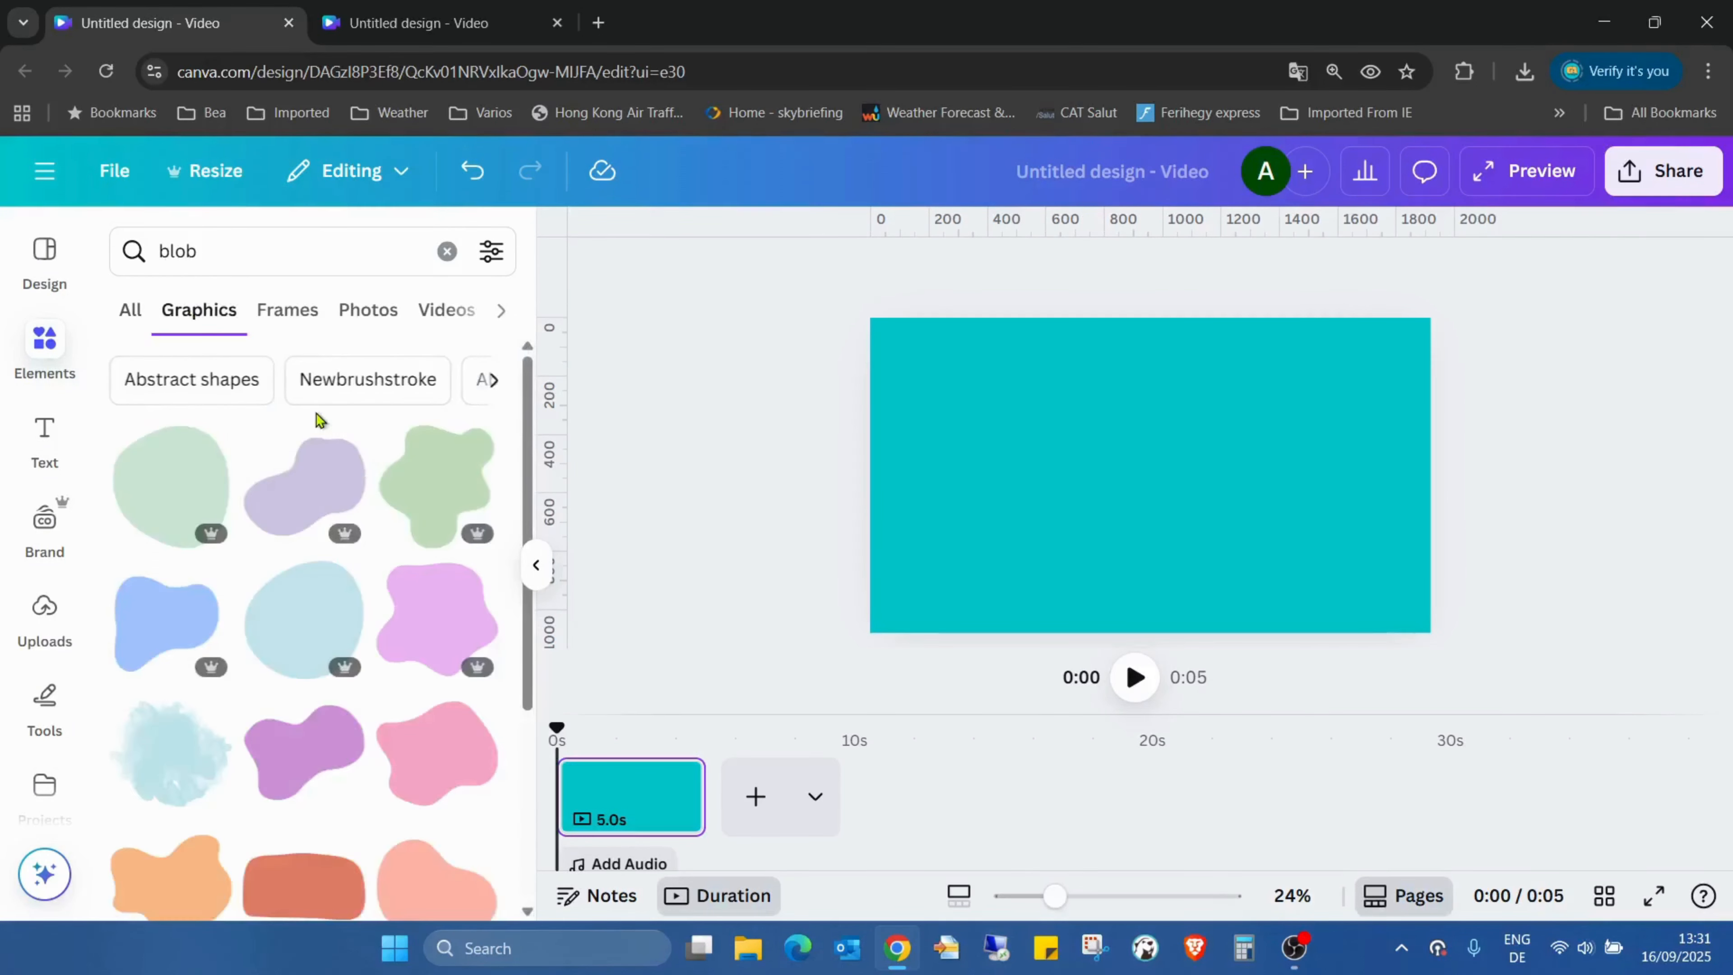
Add the terracotta wavy-edged blob graphic to the page and recolour it black.
{"action": "scroll", "coordinate": [457, 471], "scroll_direction": "down", "scroll_amount": 3}
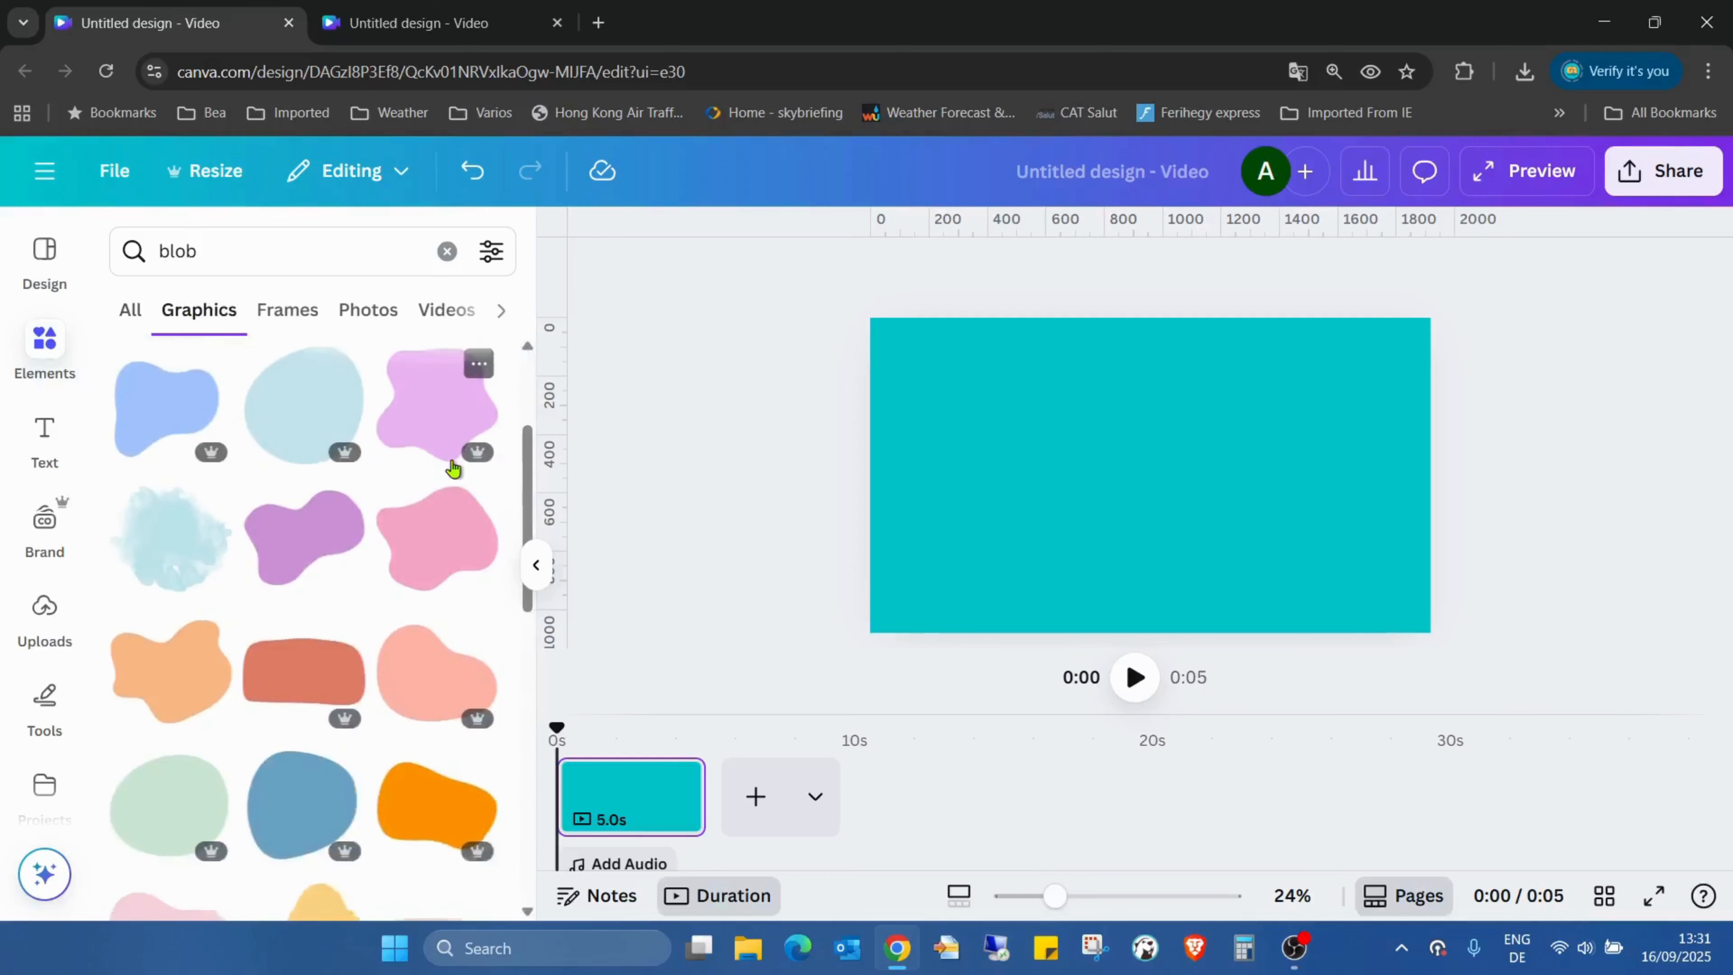
{"action": "scroll", "coordinate": [454, 469], "scroll_direction": "down", "scroll_amount": 5}
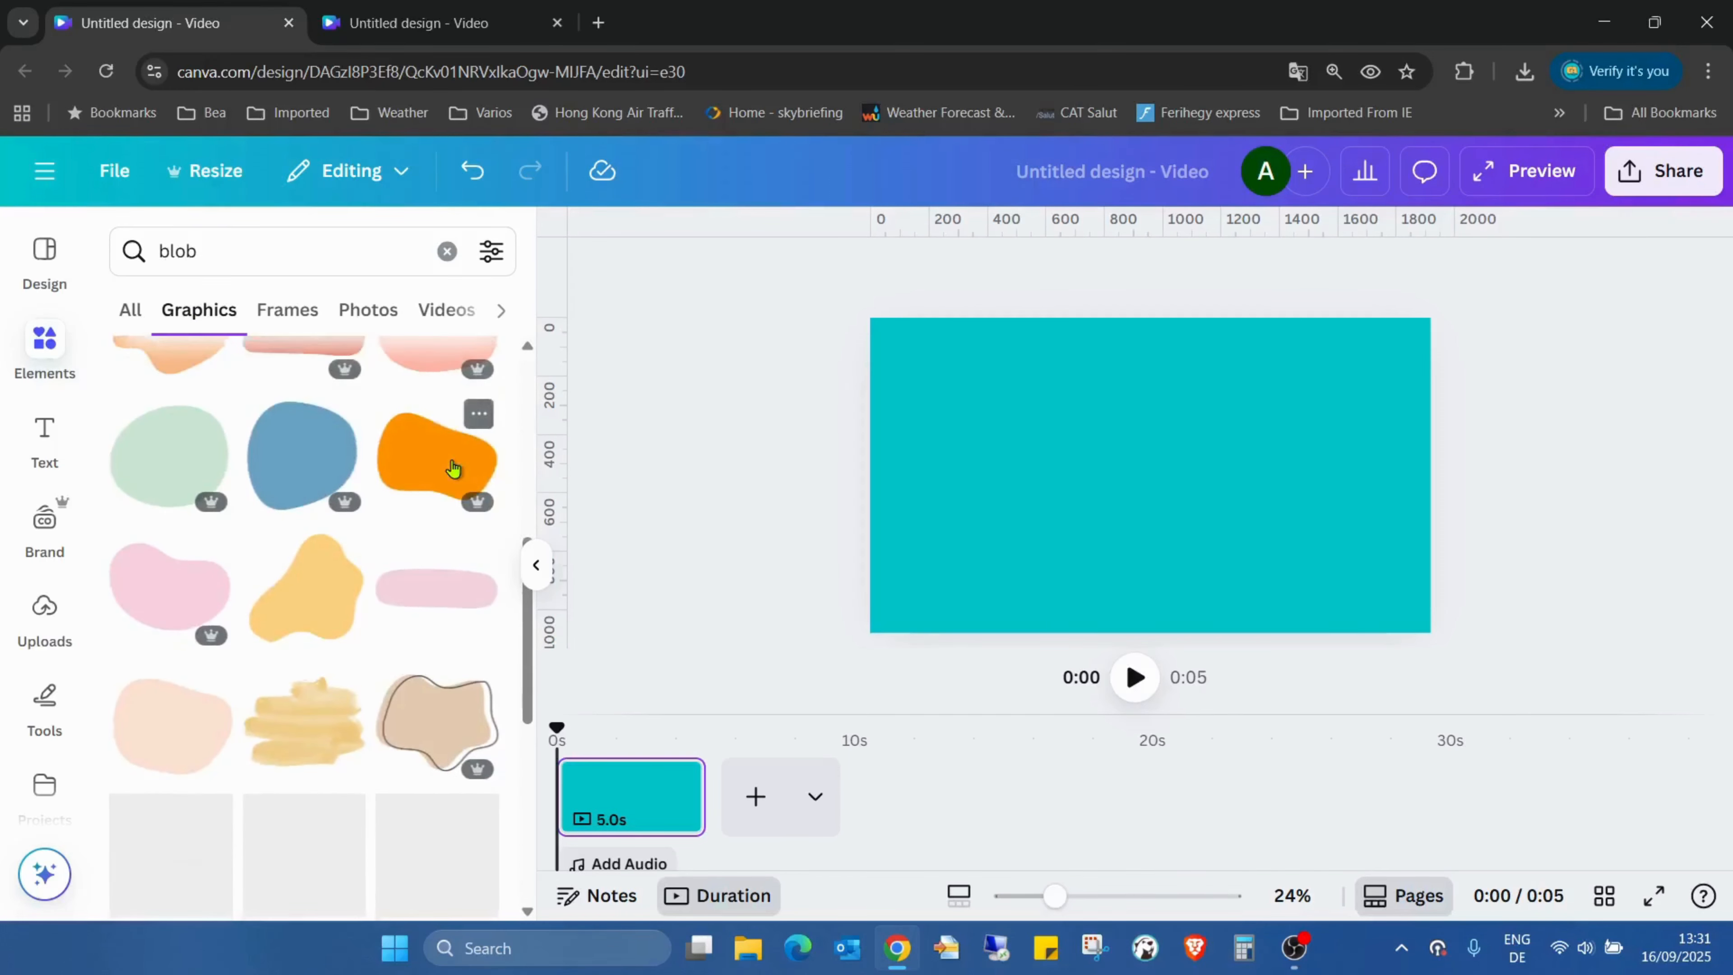
{"action": "scroll", "coordinate": [452, 469], "scroll_direction": "down", "scroll_amount": 3}
{"action": "scroll", "coordinate": [437, 467], "scroll_direction": "down", "scroll_amount": 5}
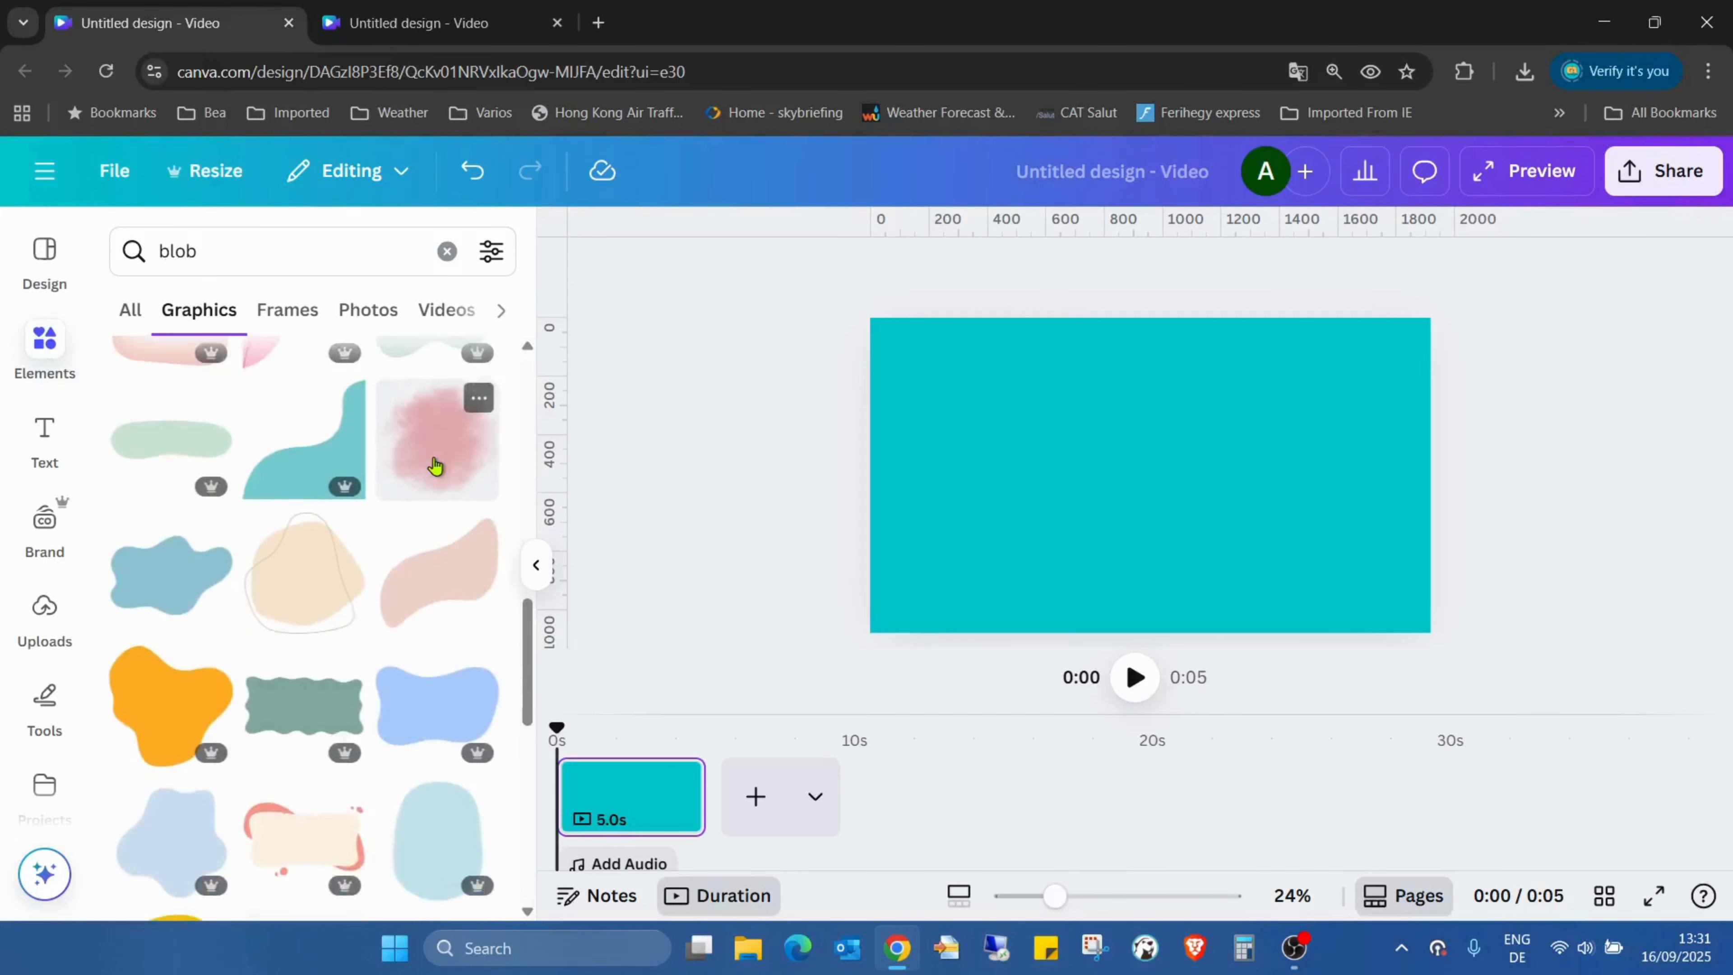
{"action": "scroll", "coordinate": [434, 466], "scroll_direction": "down", "scroll_amount": 2}
{"action": "scroll", "coordinate": [436, 467], "scroll_direction": "down", "scroll_amount": 4}
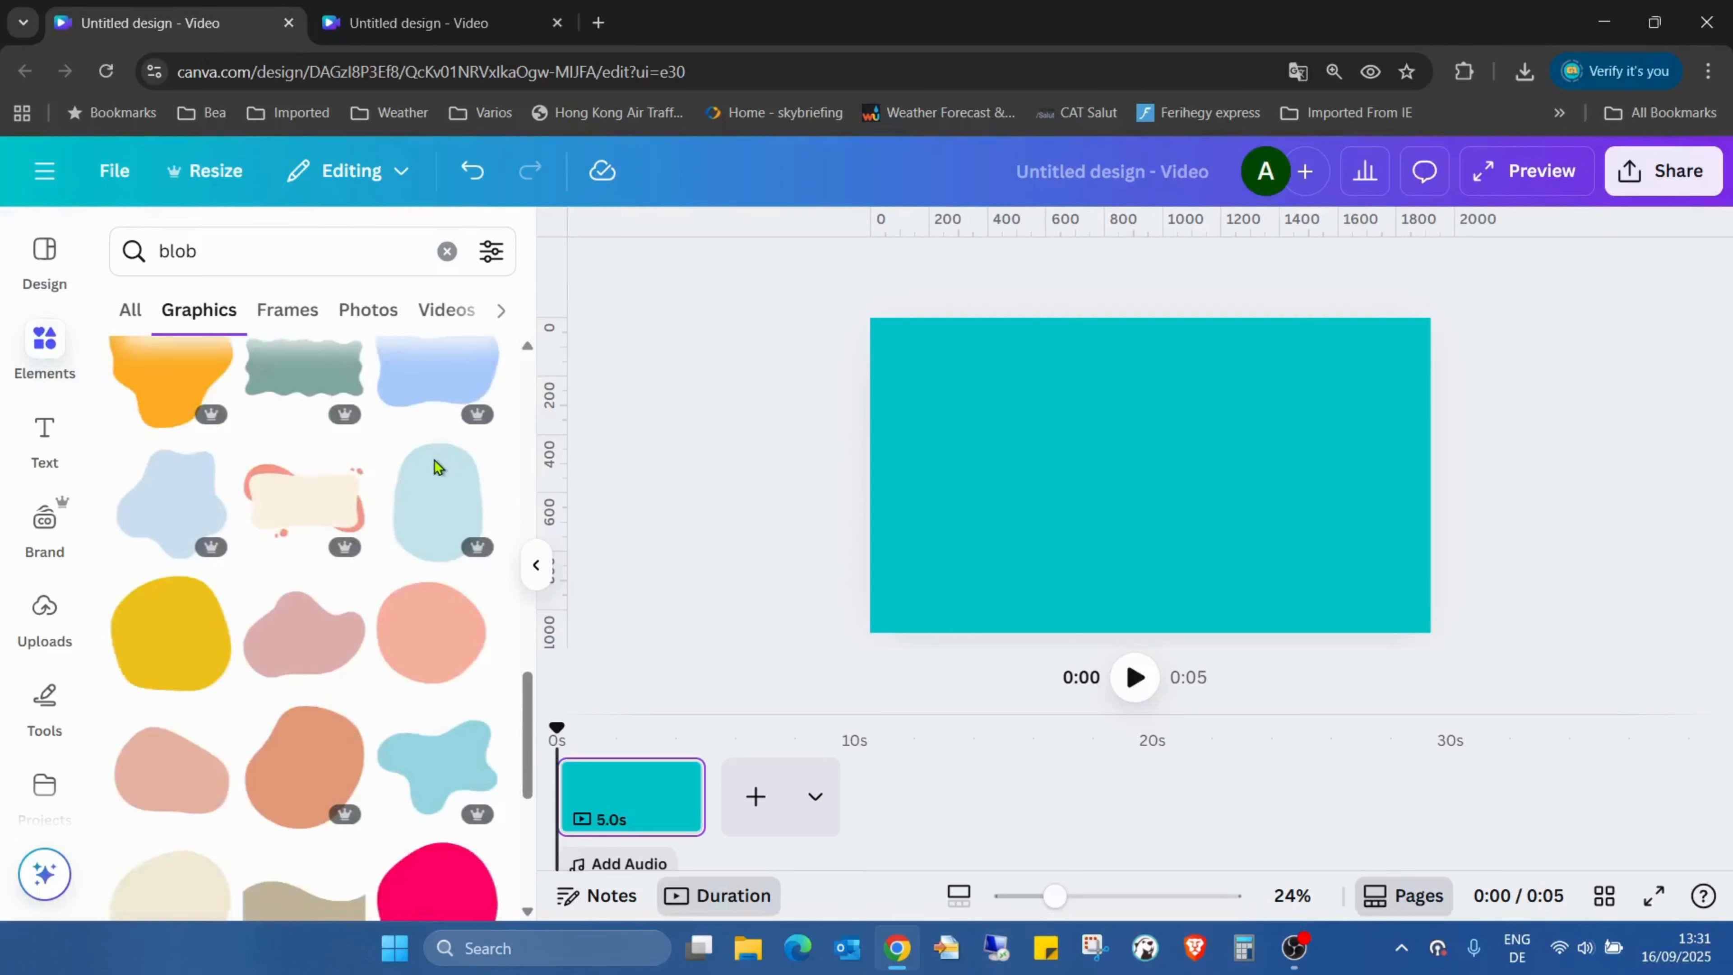
{"action": "scroll", "coordinate": [428, 481], "scroll_direction": "down", "scroll_amount": 4}
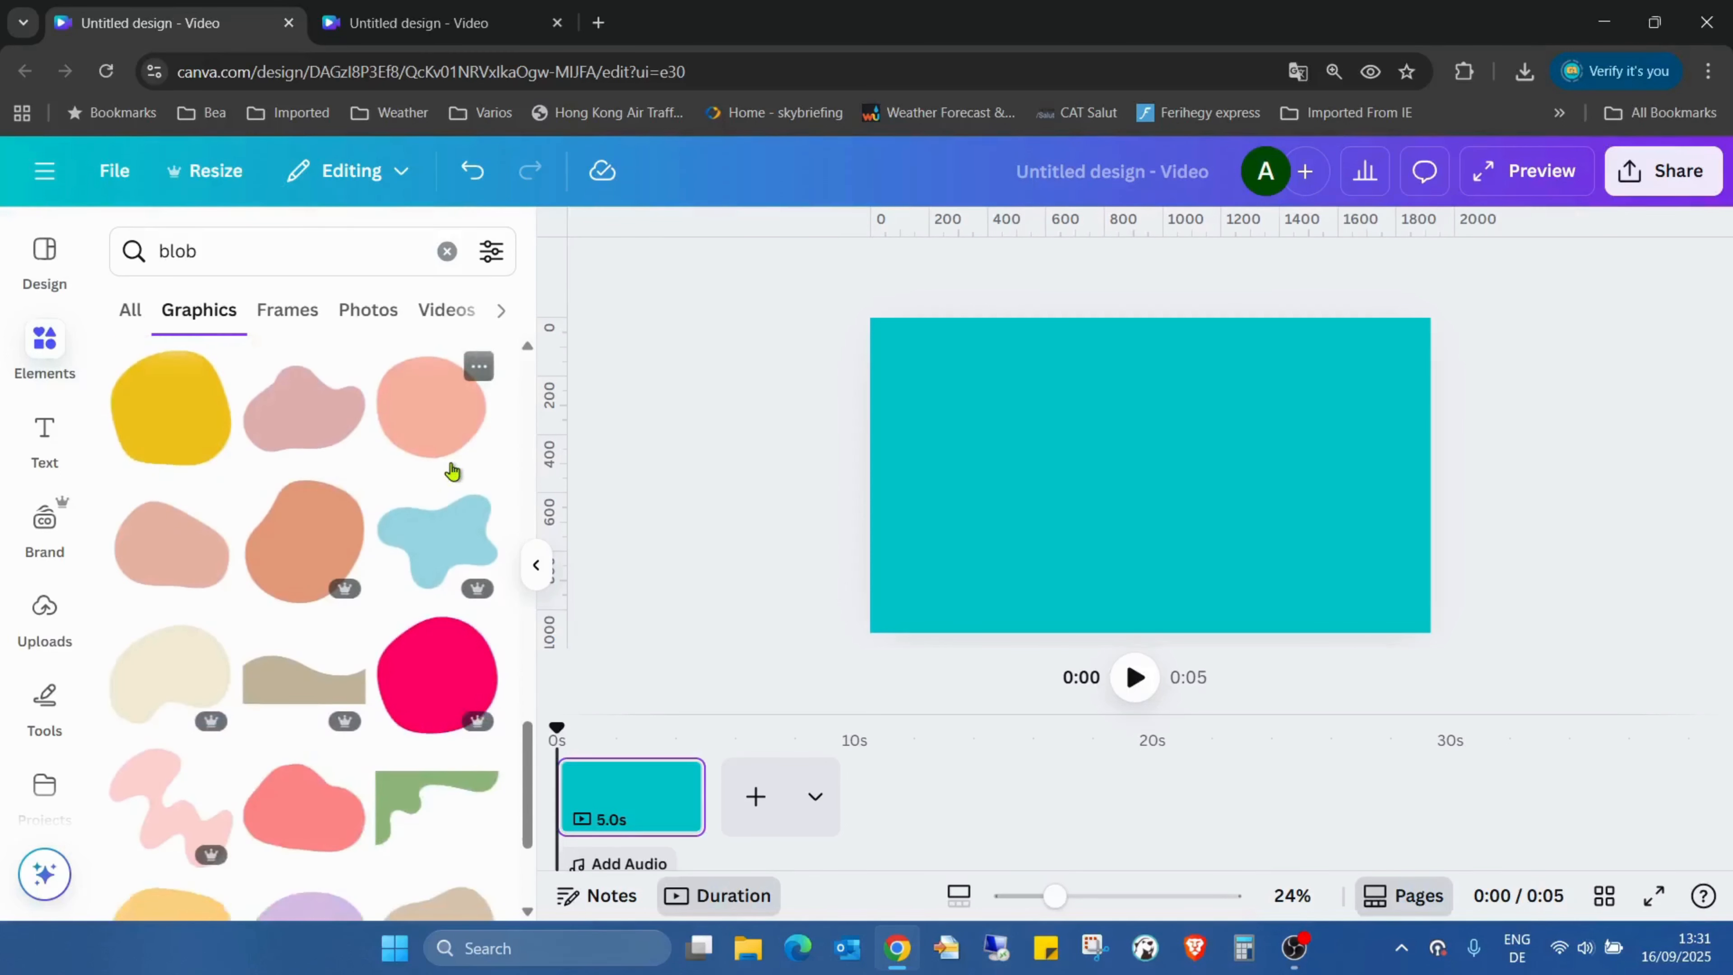
{"action": "scroll", "coordinate": [452, 471], "scroll_direction": "down", "scroll_amount": 12}
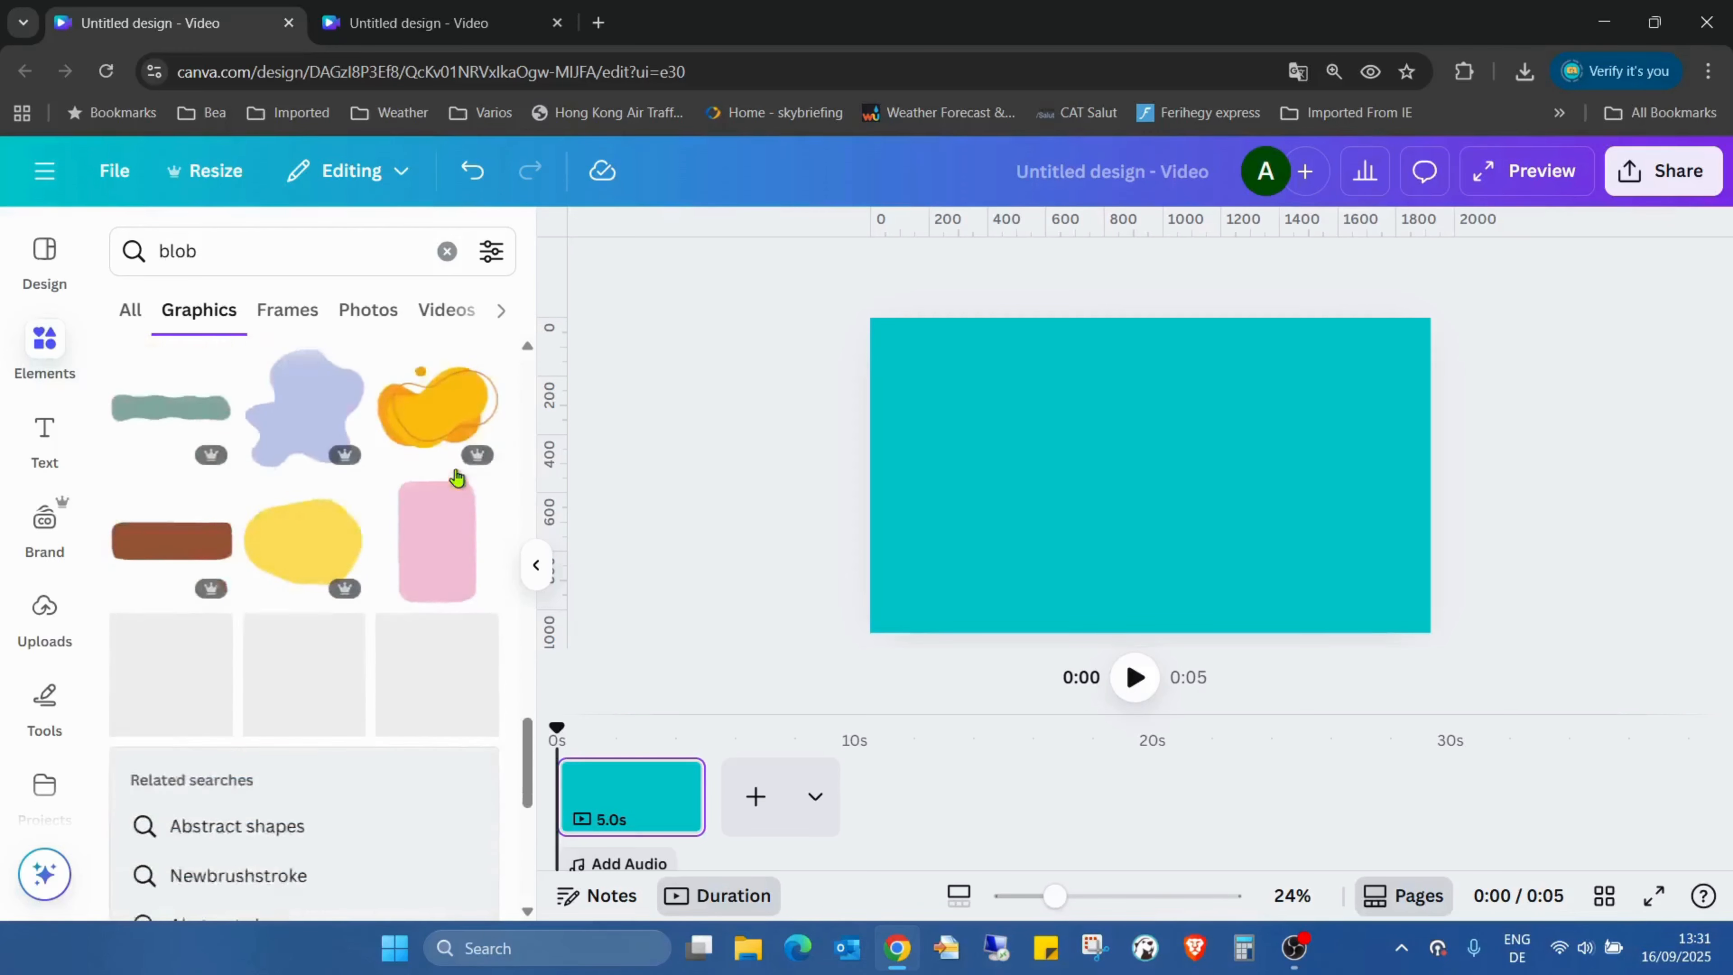
{"action": "scroll", "coordinate": [457, 477], "scroll_direction": "down", "scroll_amount": 10}
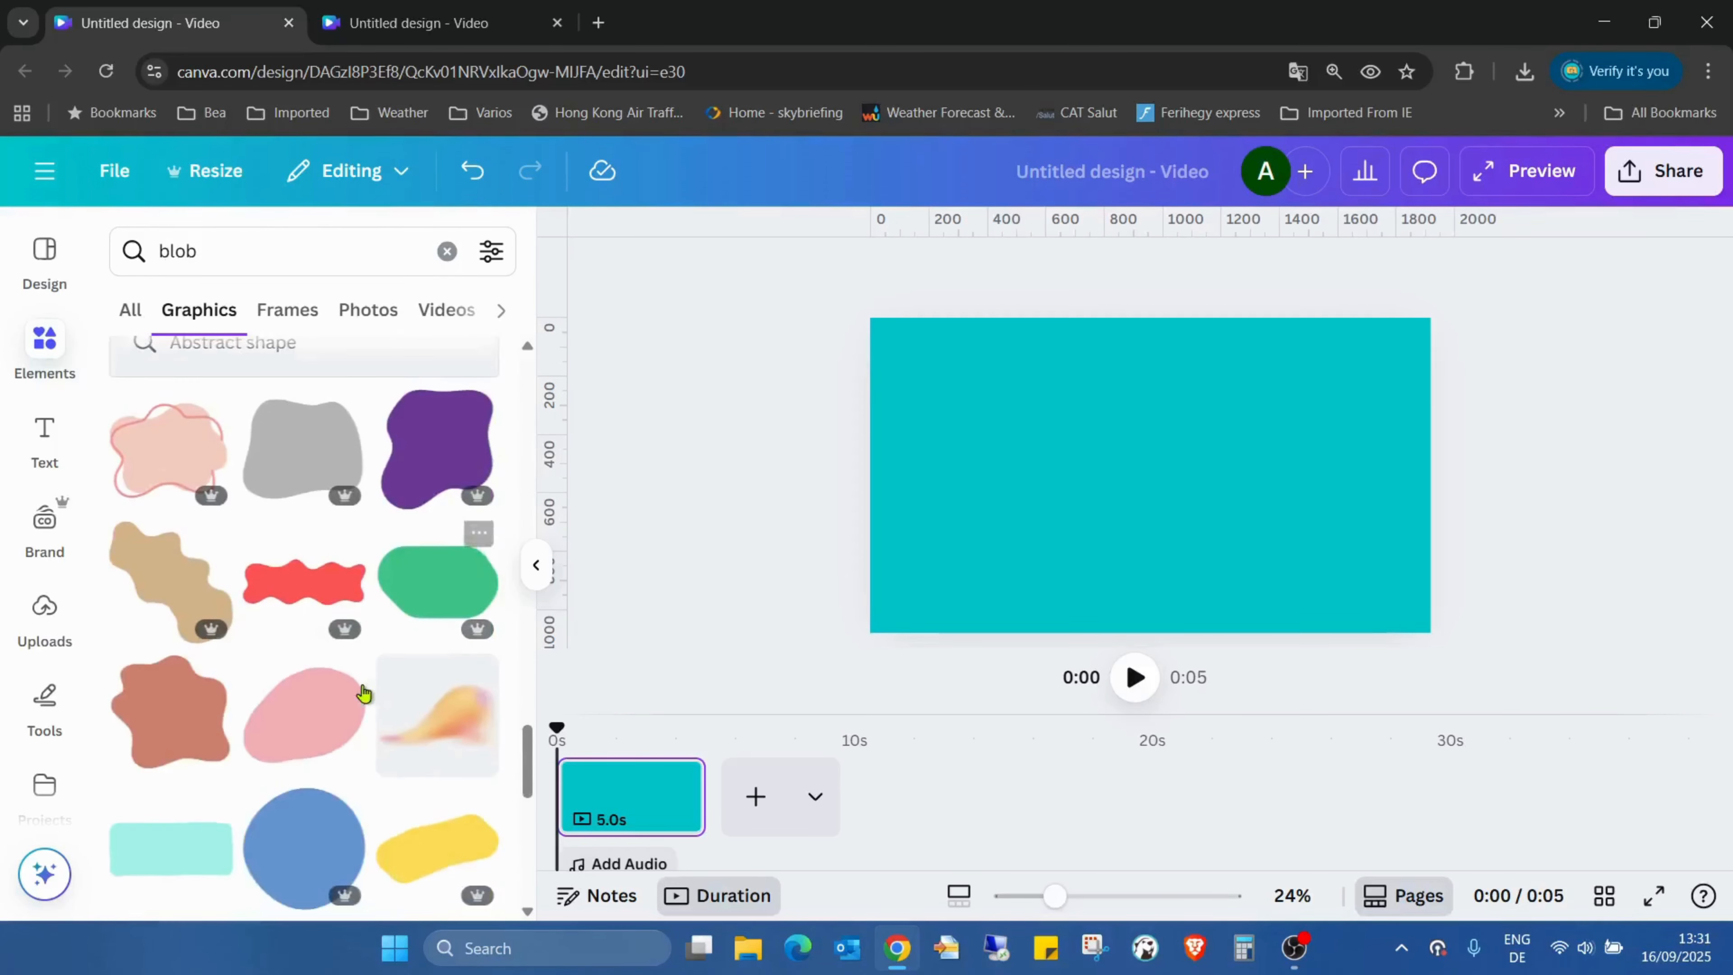
{"action": "left_click", "coordinate": [194, 714]}
{"action": "left_click", "coordinate": [1048, 274]}
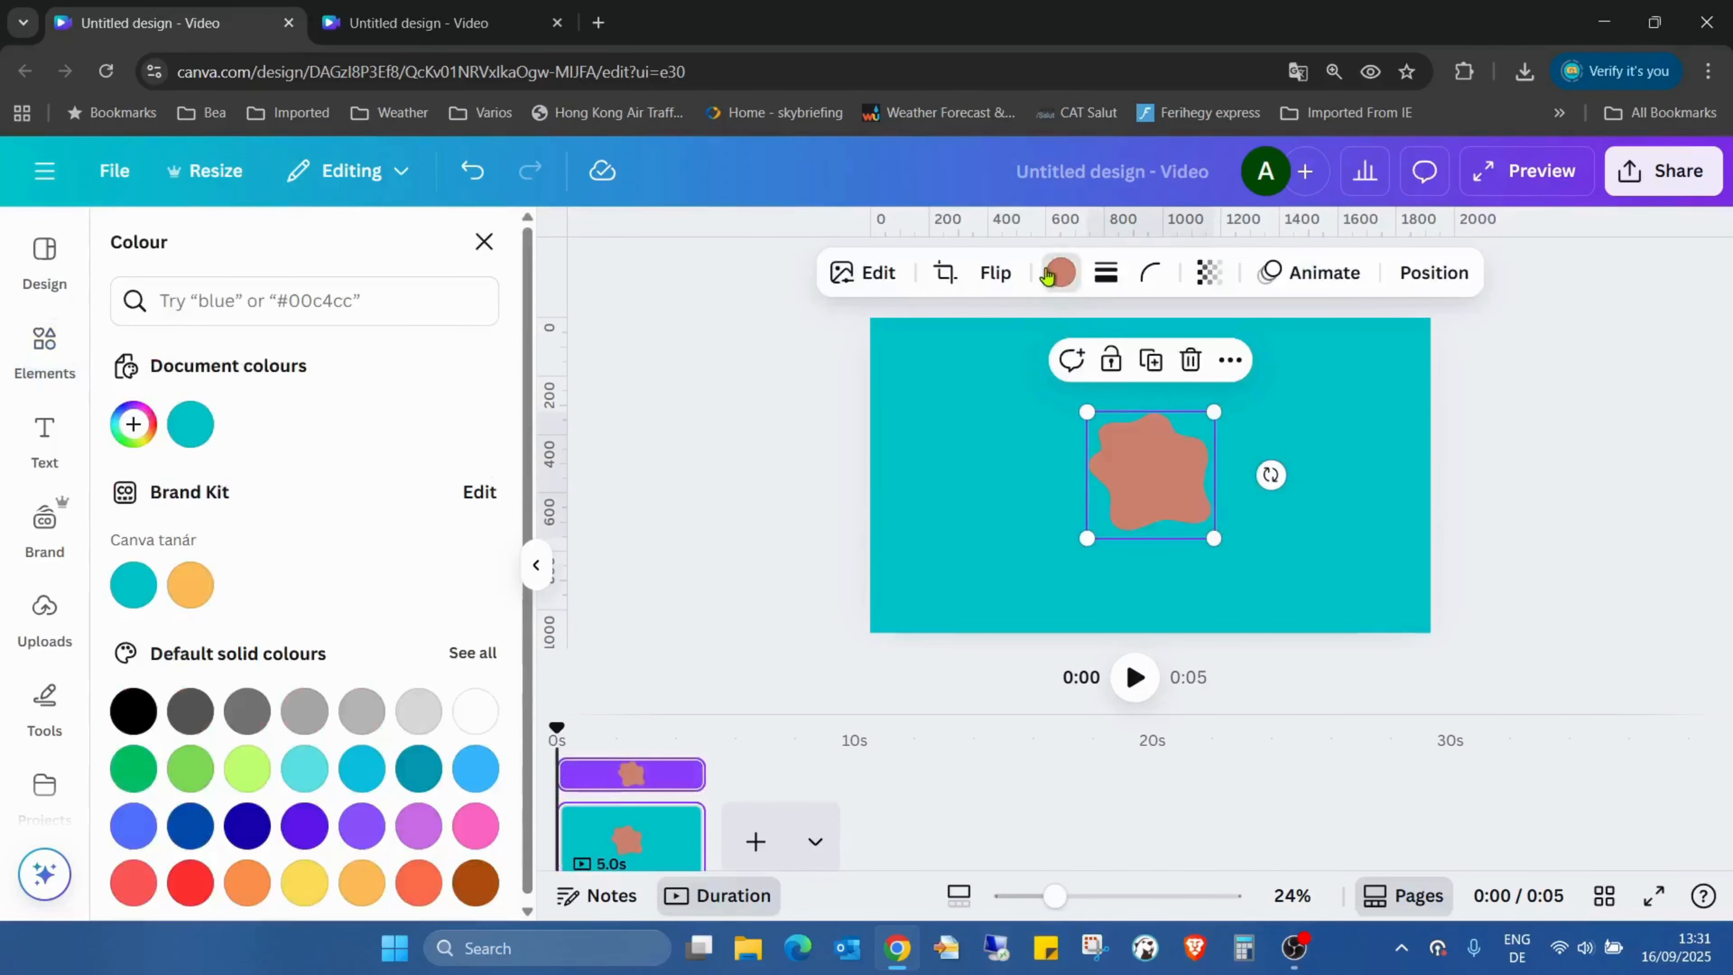
{"action": "left_click", "coordinate": [133, 711]}
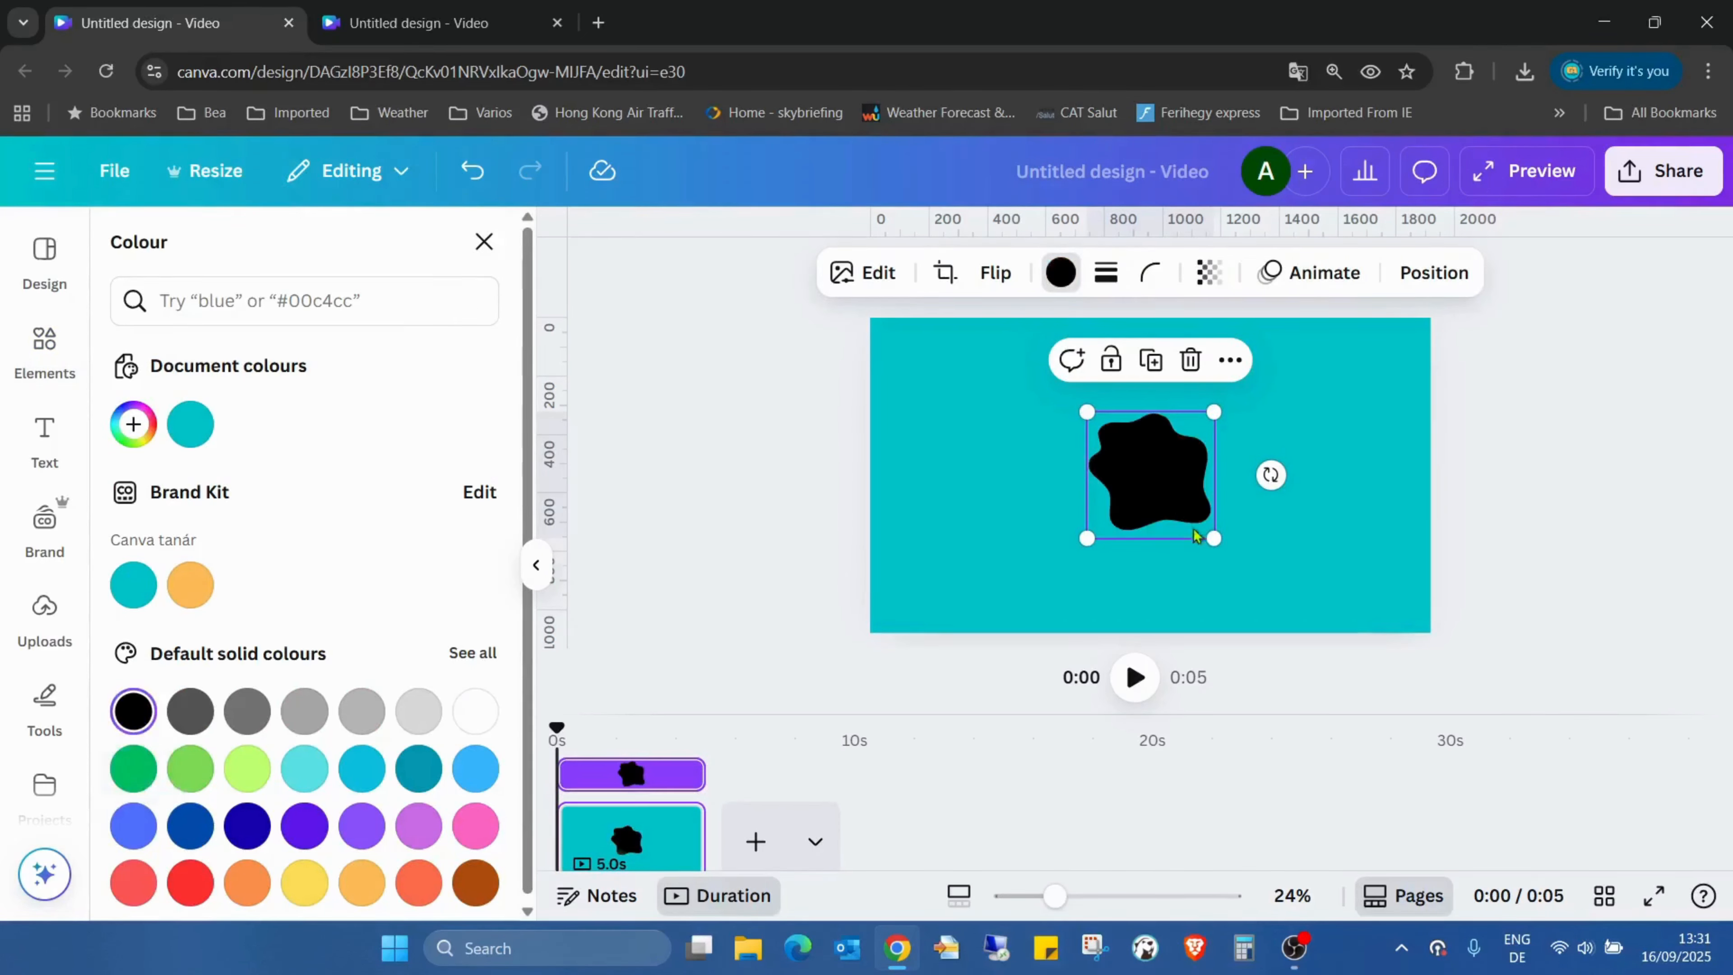
Rotate the black blob and enlarge it to cover most of the page.
{"action": "left_click_drag", "start_coordinate": [1268, 476], "coordinate": [1226, 582]}
{"action": "left_click_drag", "start_coordinate": [1236, 490], "coordinate": [1721, 579]}
{"action": "left_click_drag", "start_coordinate": [1290, 504], "coordinate": [1064, 478]}
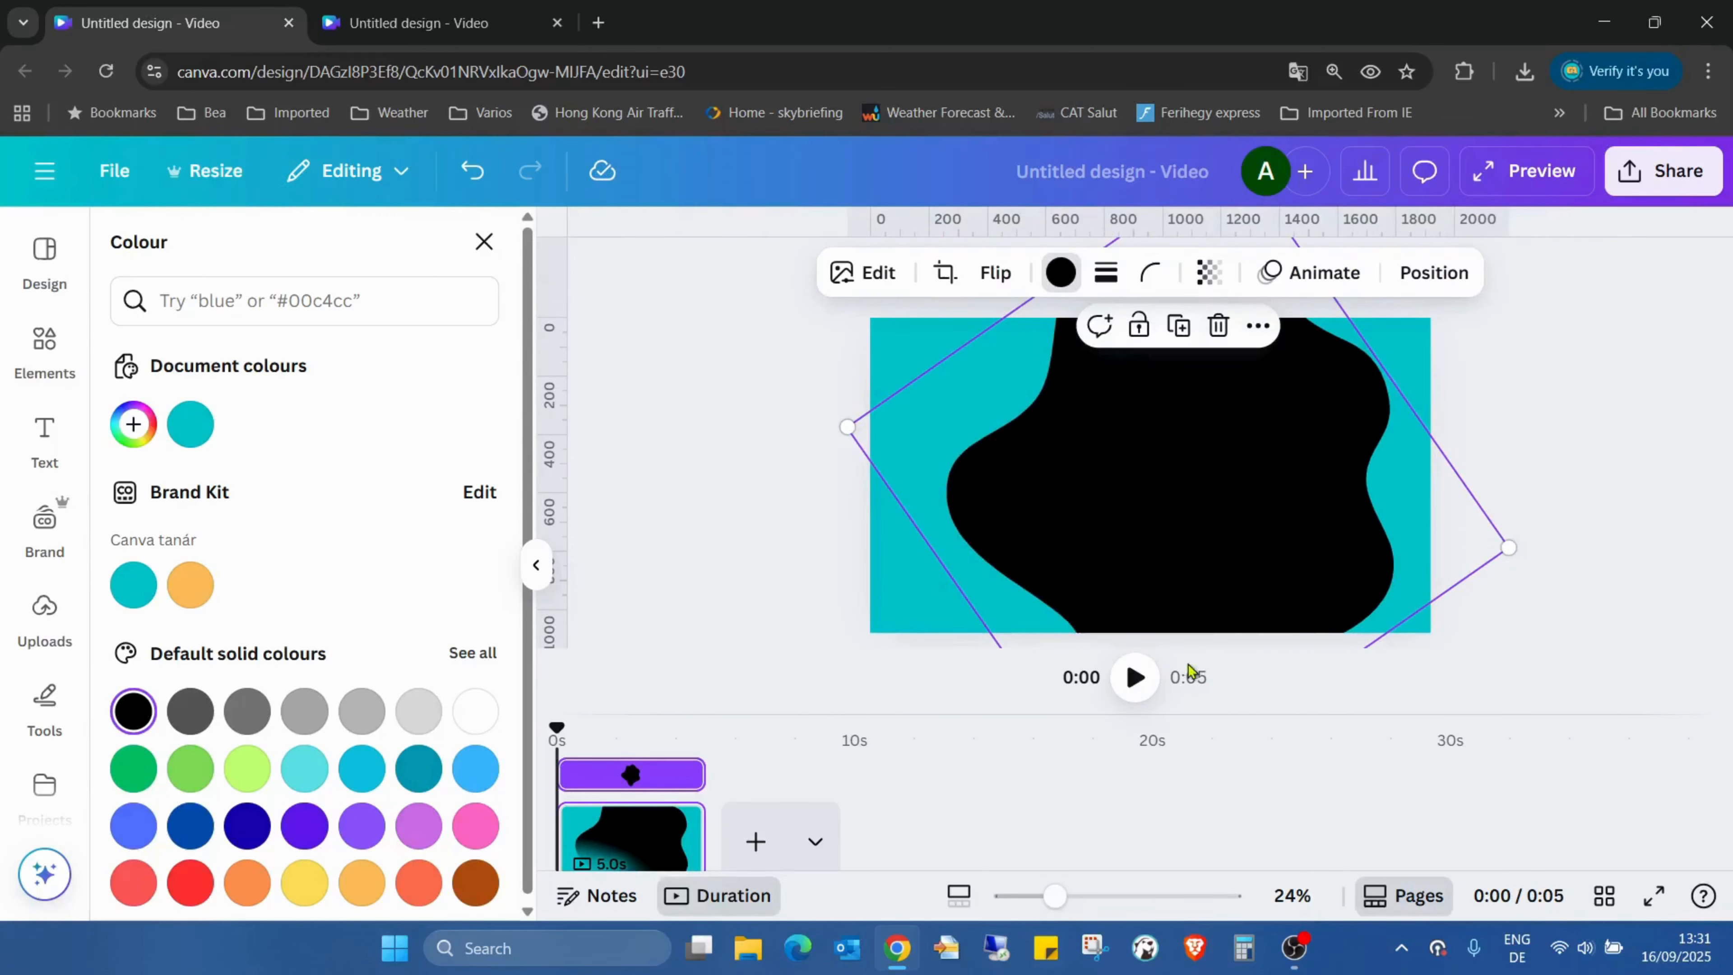
{"action": "left_click_drag", "start_coordinate": [1196, 522], "coordinate": [1257, 619]}
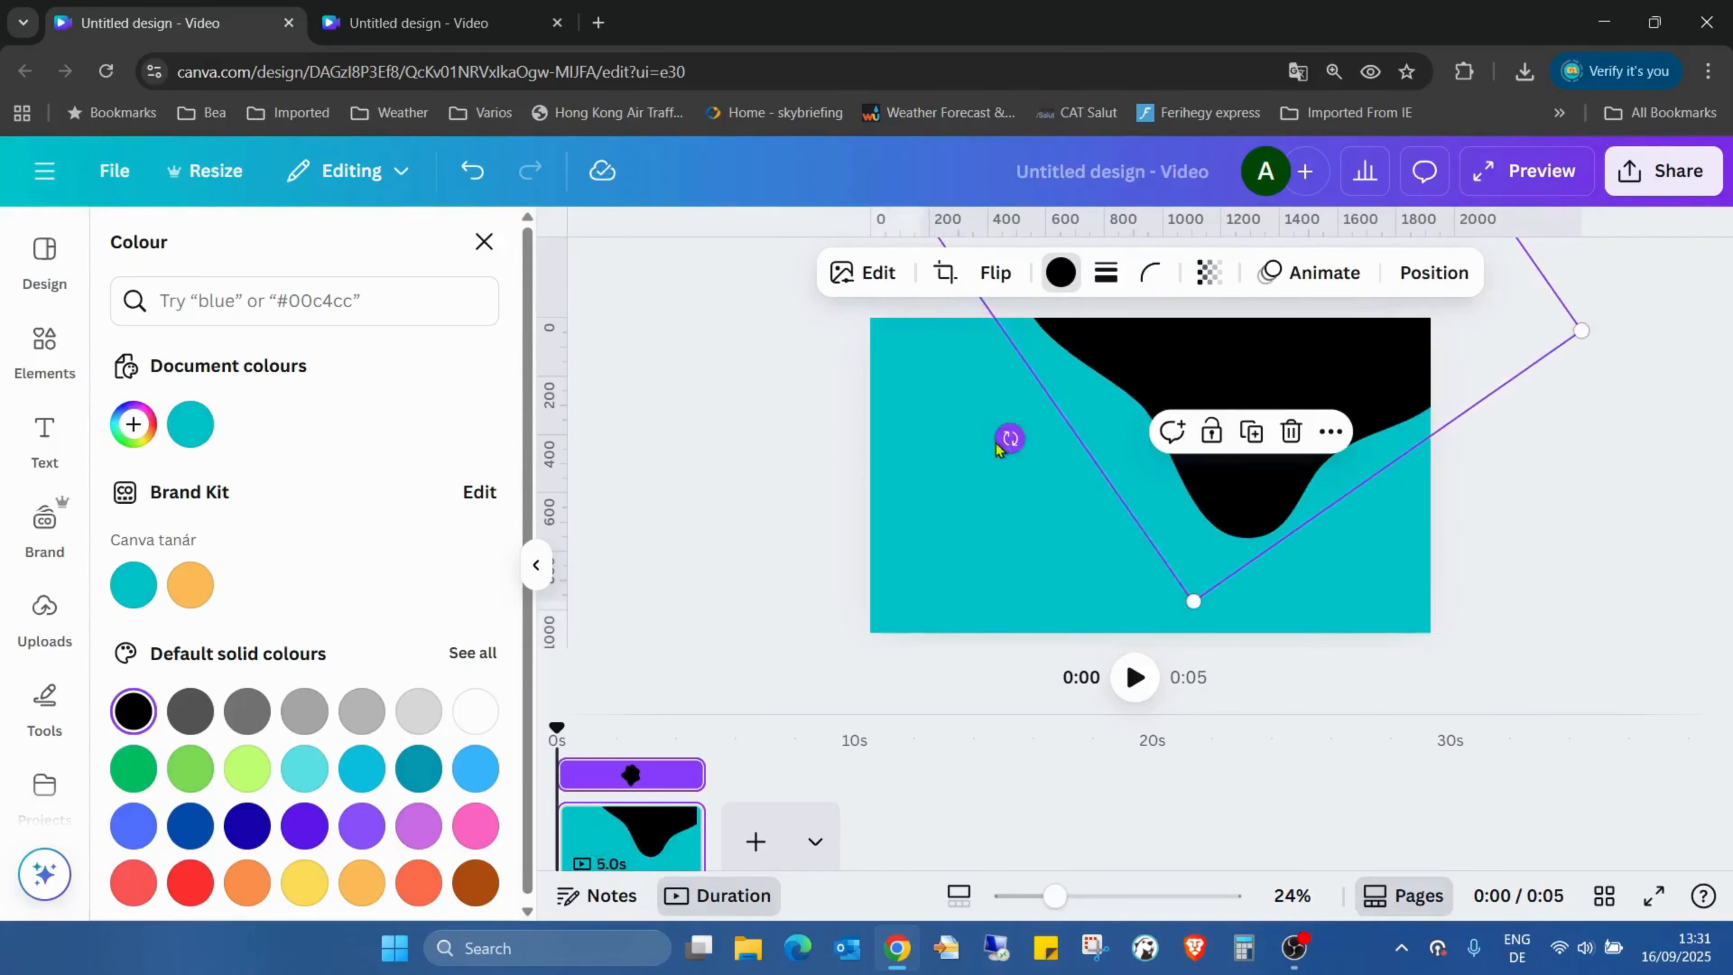
Rotate and reposition the enlarged black blob so it fills the page's left half with its wavy edge near the middle.
{"action": "left_click_drag", "start_coordinate": [1009, 438], "coordinate": [1476, 280]}
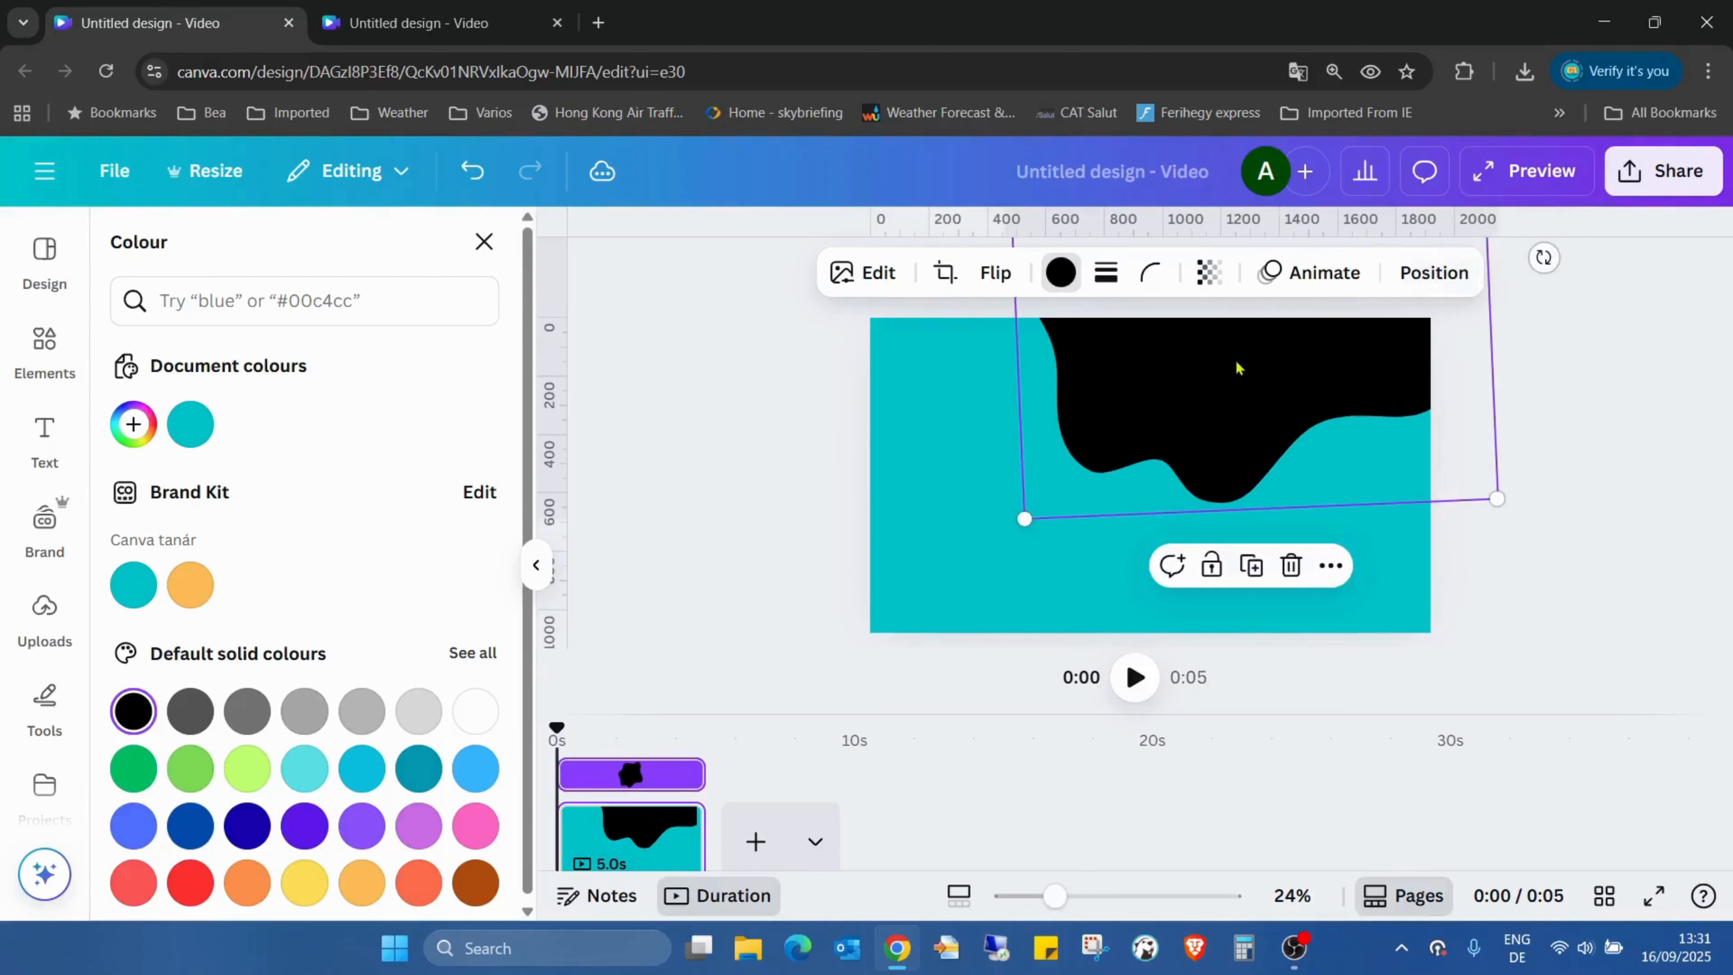
{"action": "left_click_drag", "start_coordinate": [1228, 372], "coordinate": [934, 457]}
{"action": "left_click_drag", "start_coordinate": [1175, 493], "coordinate": [1166, 133]}
{"action": "left_click_drag", "start_coordinate": [1109, 431], "coordinate": [1077, 455]}
{"action": "left_click_drag", "start_coordinate": [1173, 484], "coordinate": [1249, 628]}
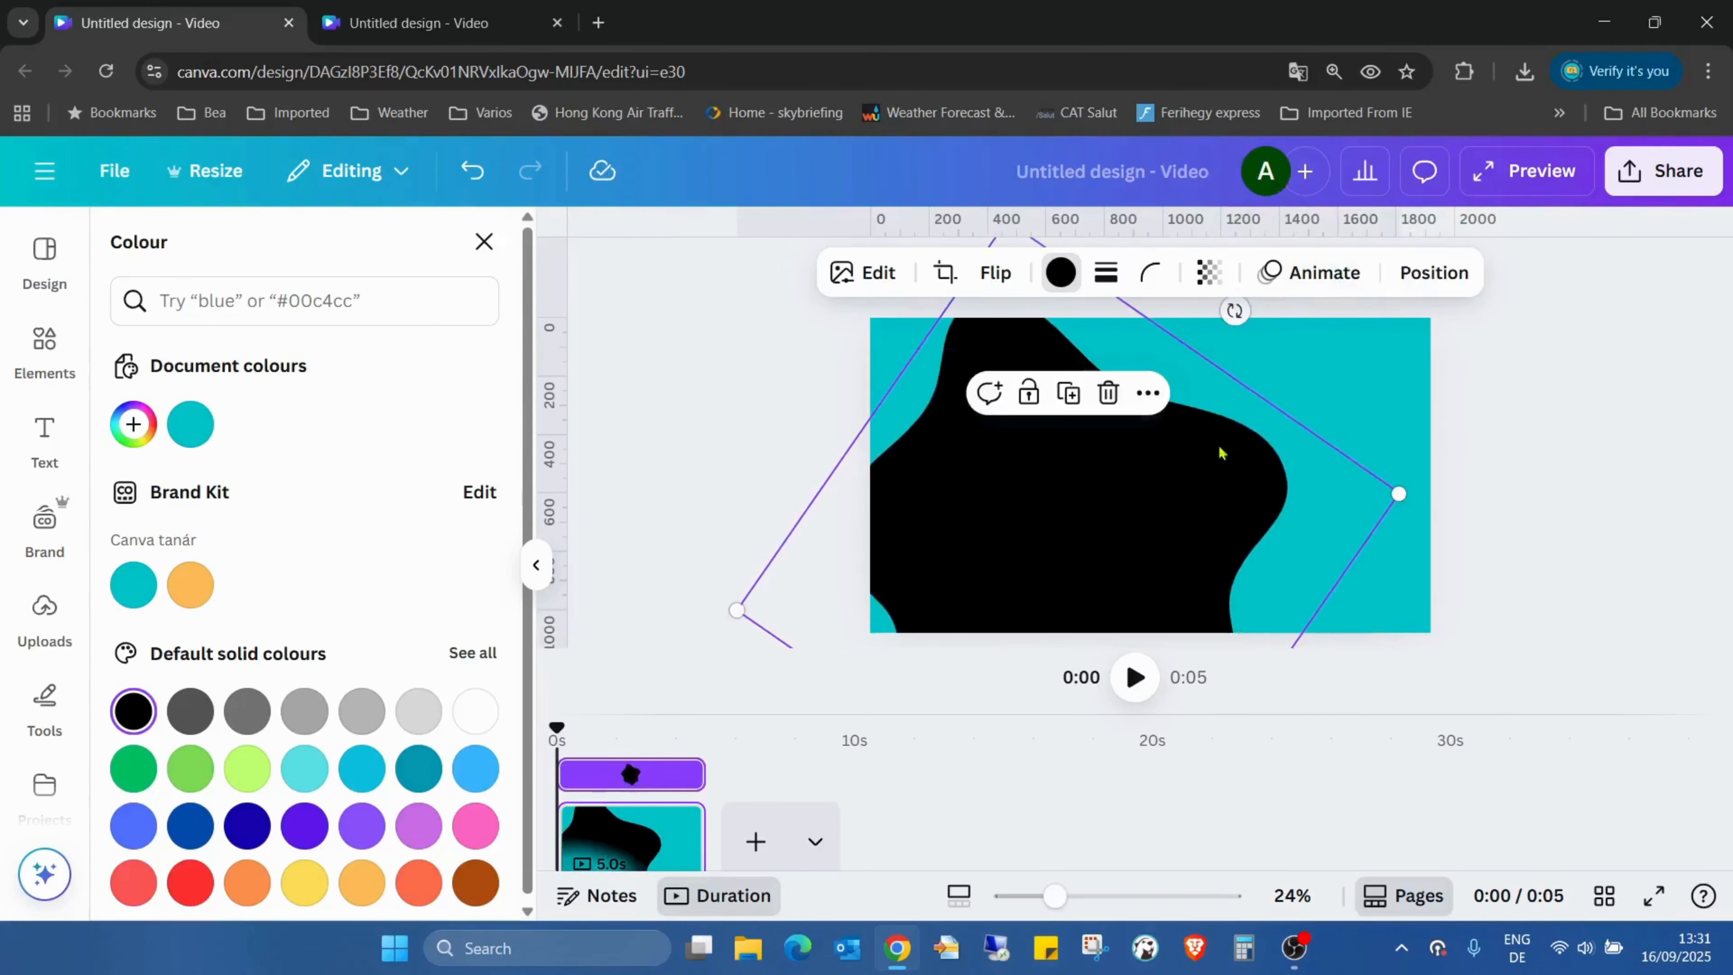
{"action": "left_click_drag", "start_coordinate": [1235, 310], "coordinate": [1201, 304]}
{"action": "left_click_drag", "start_coordinate": [1085, 588], "coordinate": [929, 483]}
{"action": "left_click_drag", "start_coordinate": [1111, 391], "coordinate": [1110, 457]}
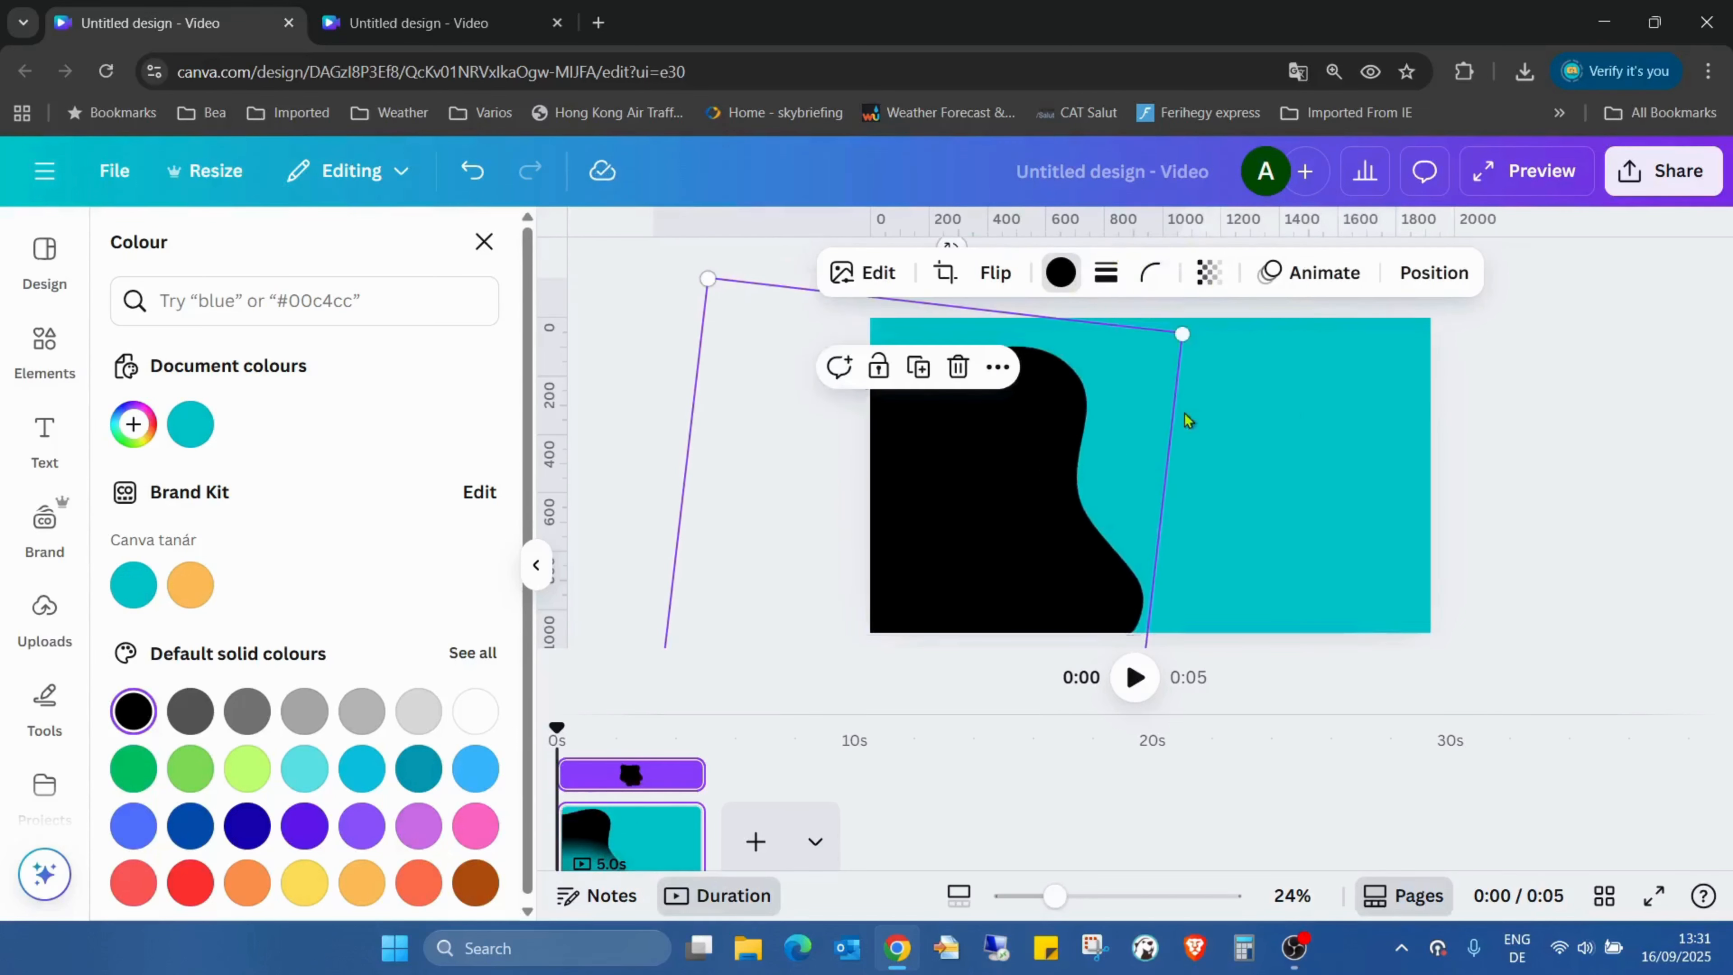
{"action": "left_click_drag", "start_coordinate": [1182, 333], "coordinate": [1128, 395]}
{"action": "left_click", "coordinate": [1626, 387]}
Duplicate the black blob and recolour the copy to the document's turquoise background colour.
{"action": "left_click", "coordinate": [828, 492]}
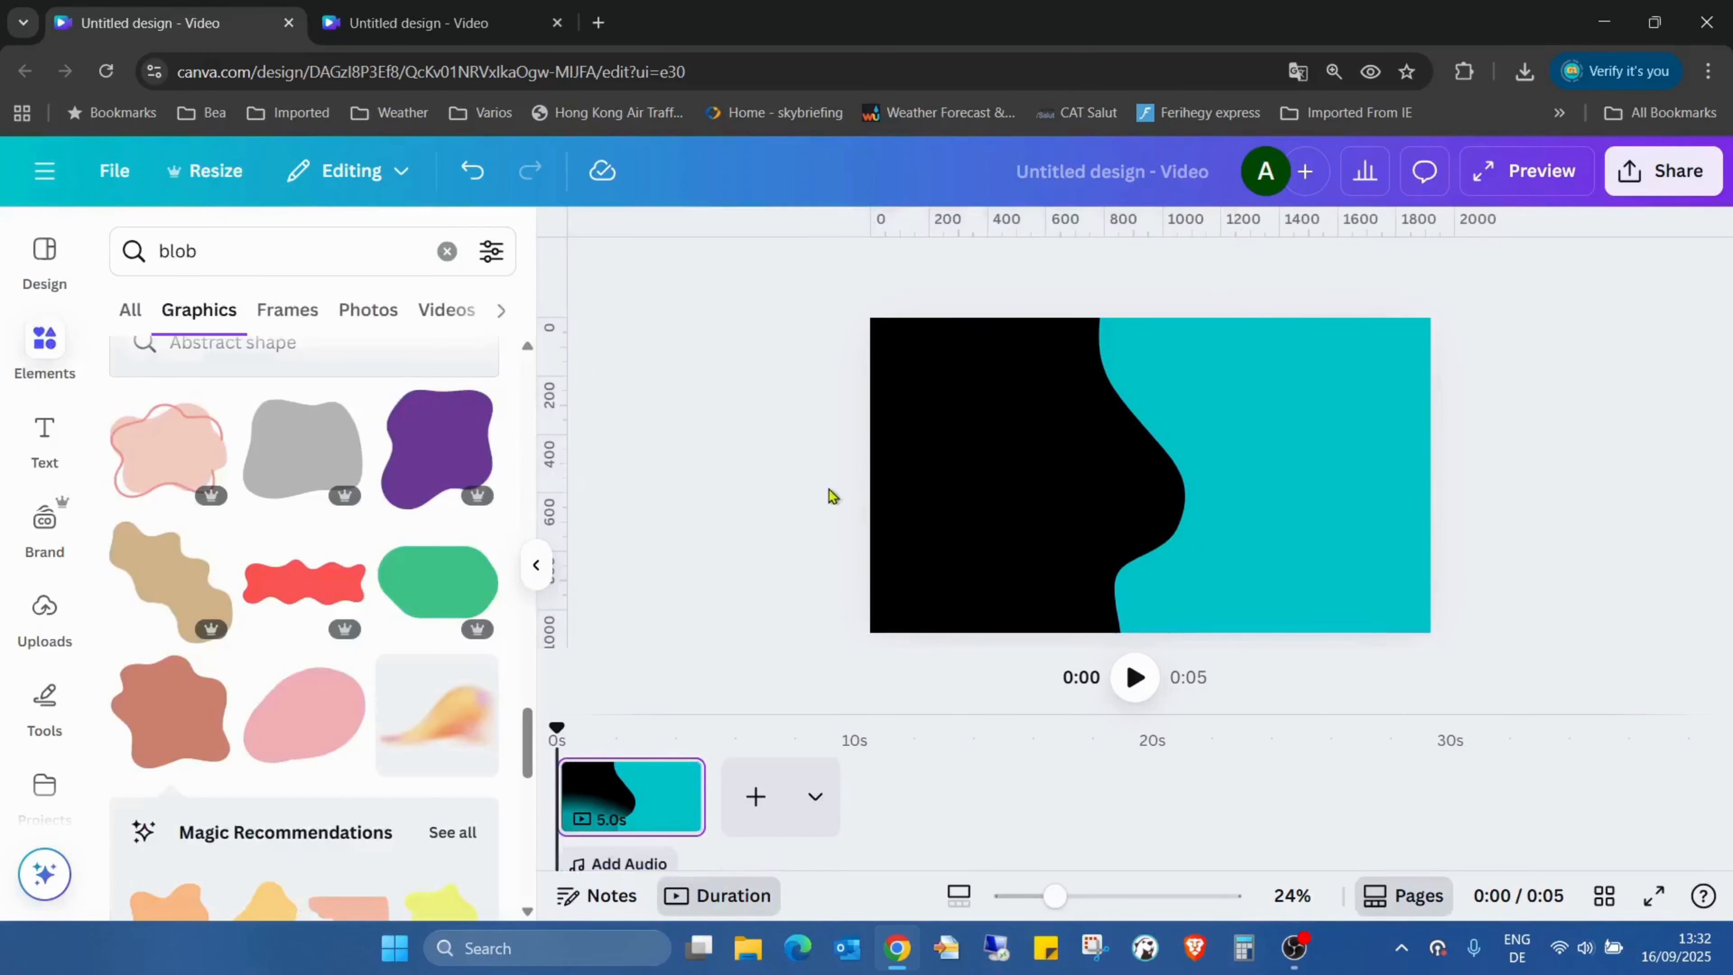
{"action": "left_click", "coordinate": [1074, 497]}
{"action": "left_click_drag", "start_coordinate": [1055, 896], "coordinate": [1005, 896]}
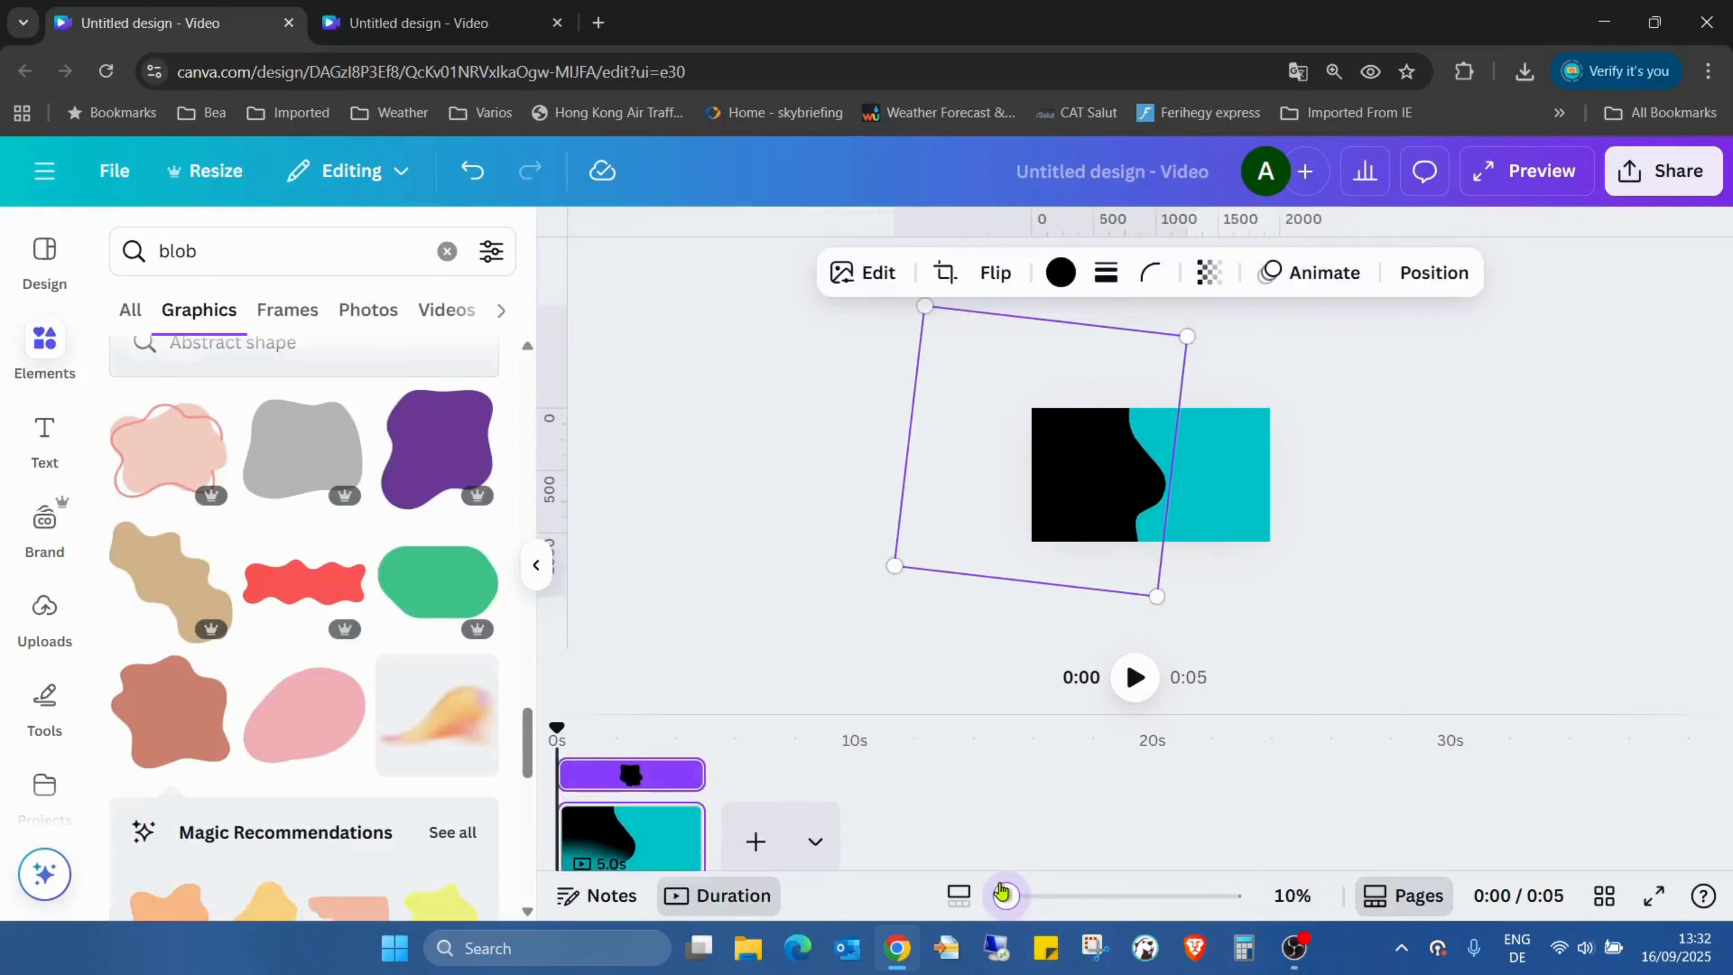
{"action": "left_click", "coordinate": [1051, 423]}
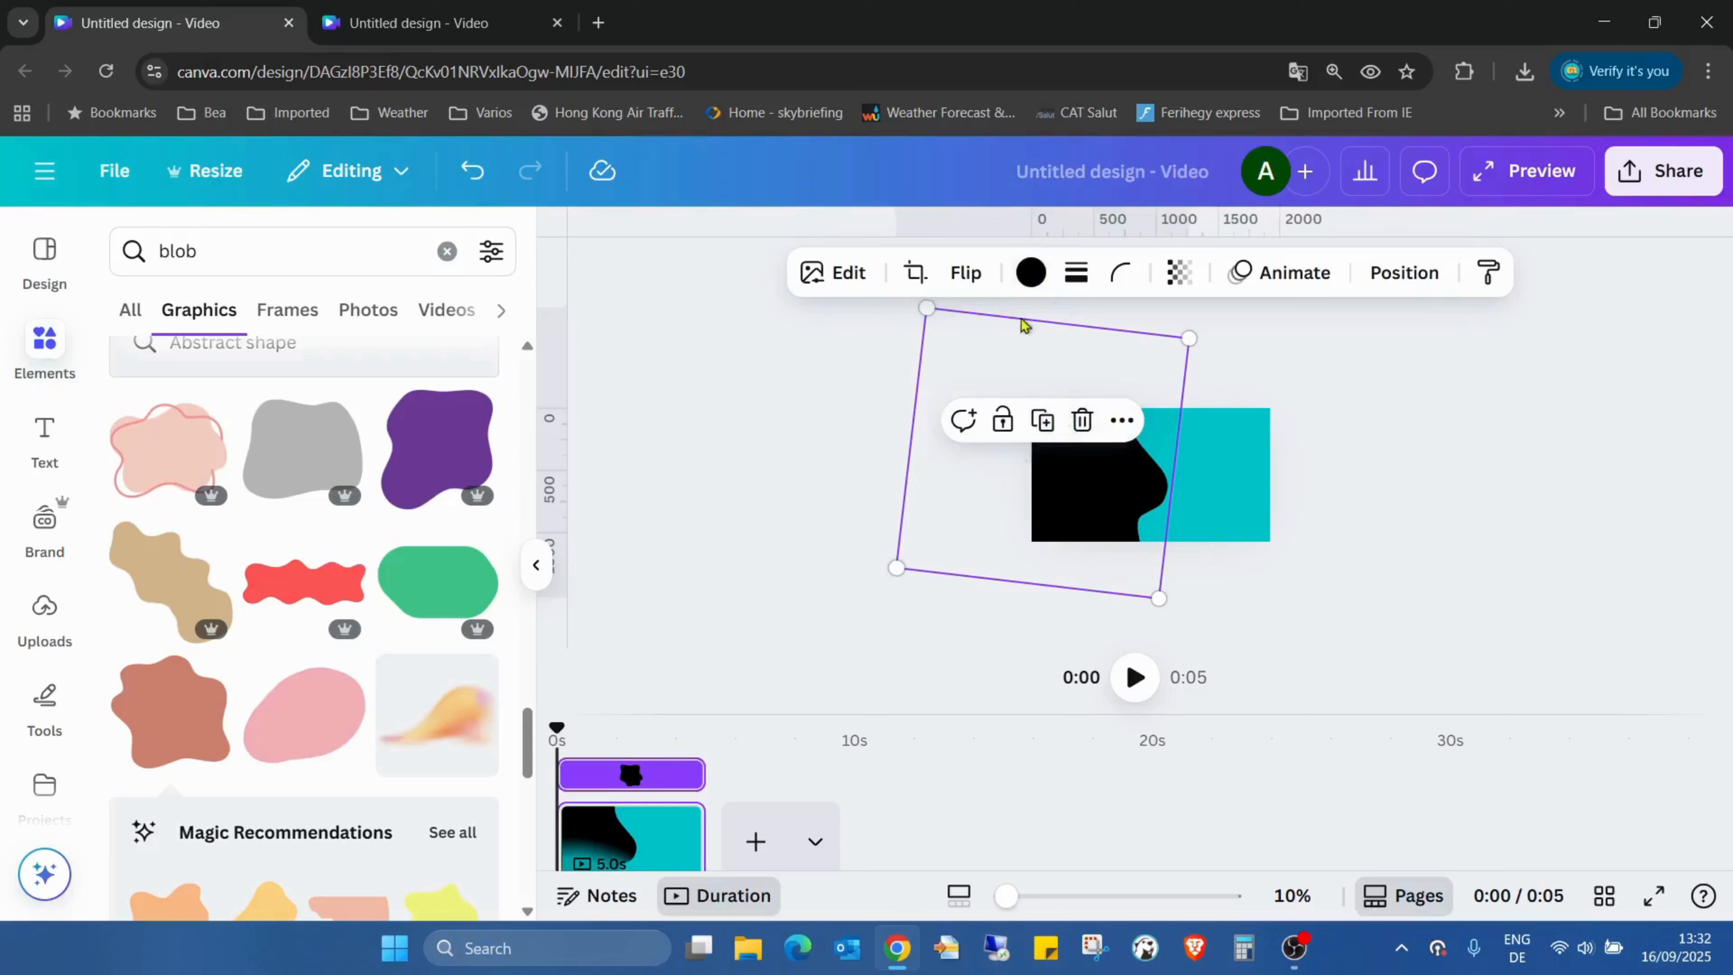
{"action": "left_click", "coordinate": [1043, 272]}
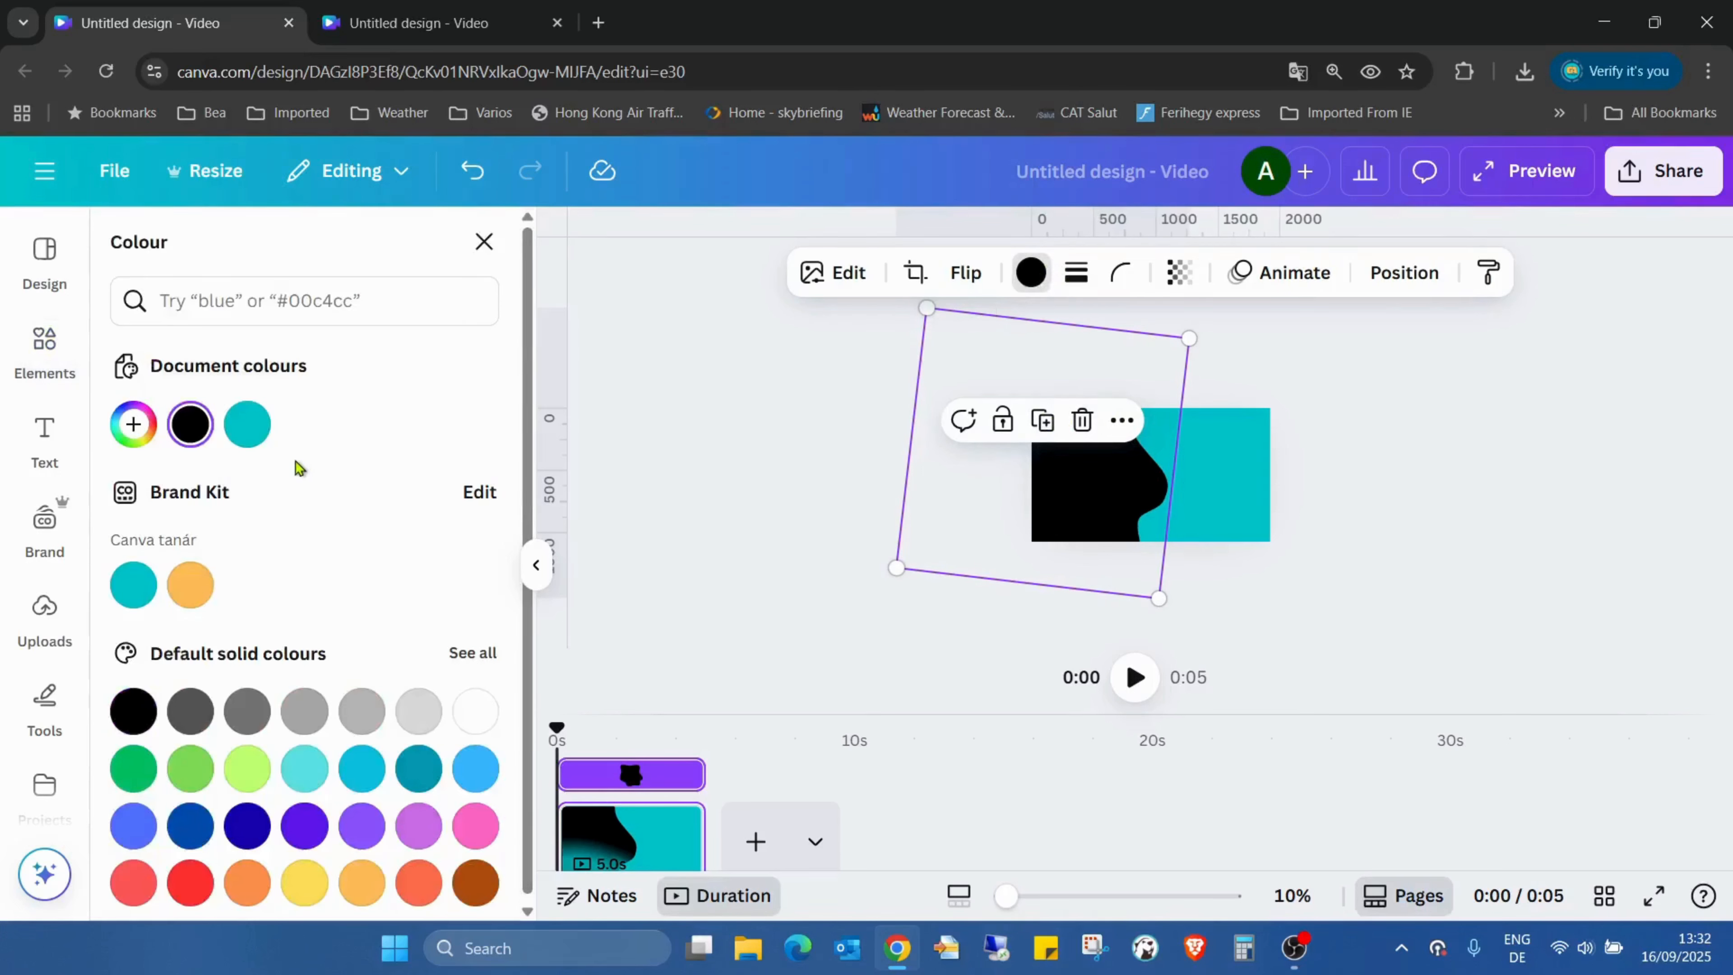
{"action": "left_click", "coordinate": [247, 423]}
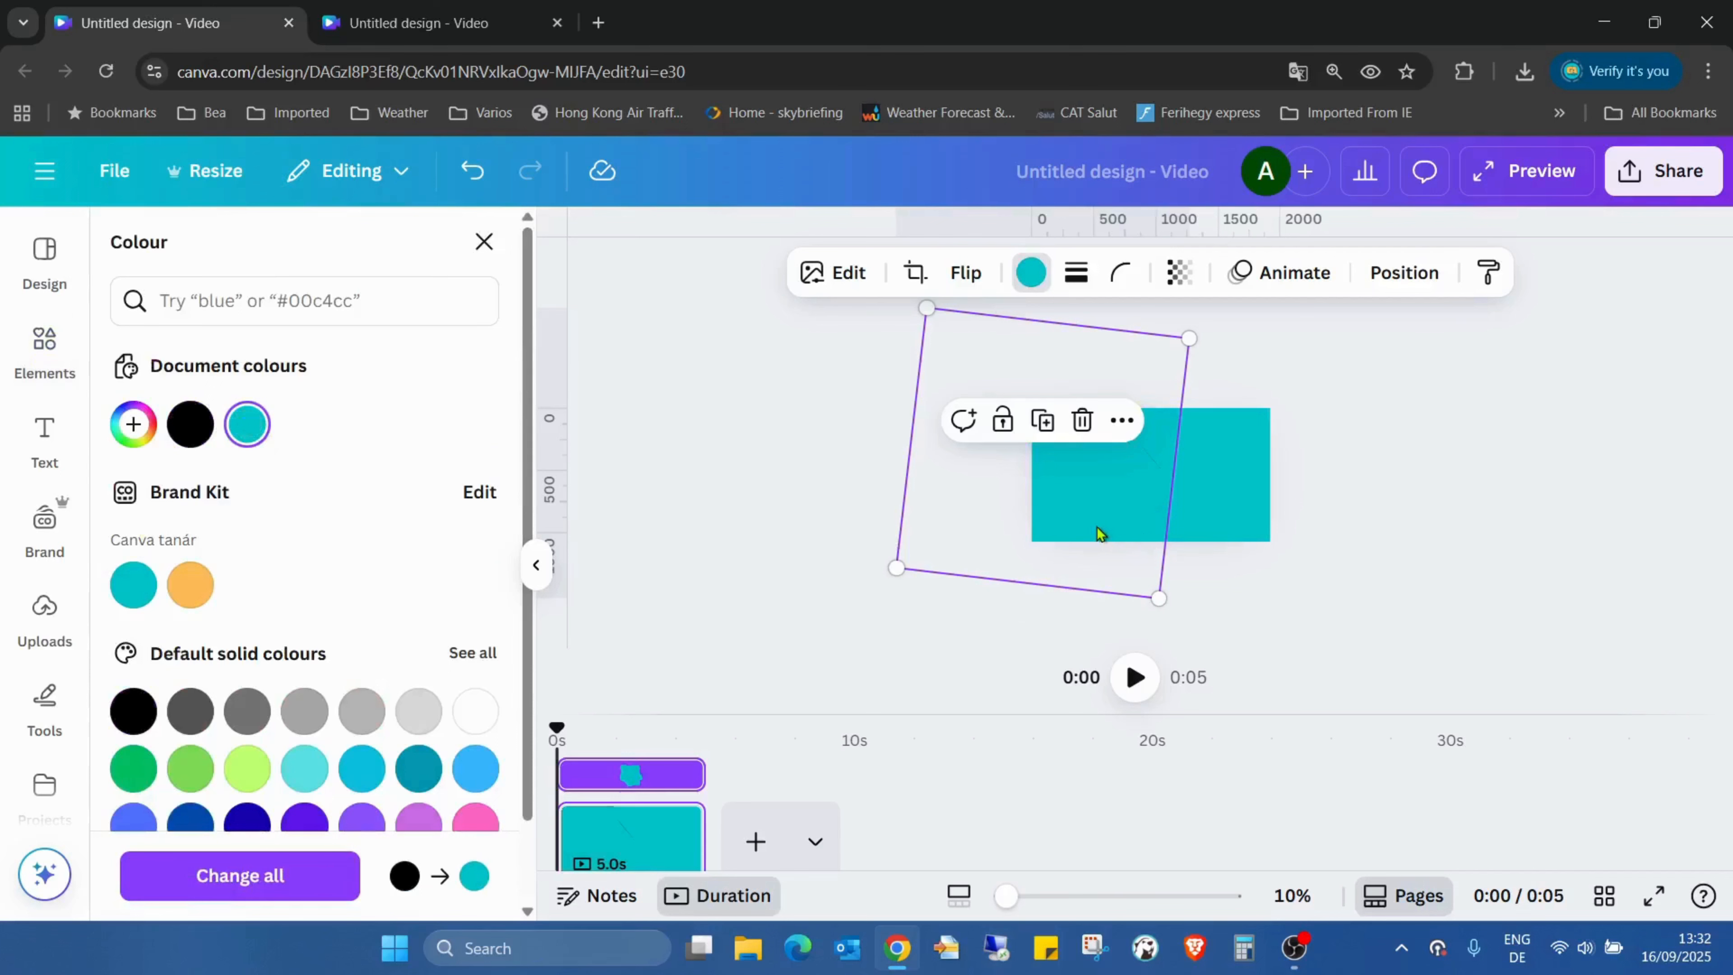
Align the turquoise blob copy exactly over the black blob and deselect it.
{"action": "mouse_move", "coordinate": [1097, 532]}
{"action": "left_mouse_down"}
{"action": "mouse_move", "coordinate": [1085, 495]}
{"action": "mouse_move", "coordinate": [1104, 521]}
{"action": "left_mouse_up"}
{"action": "key", "text": "Delete"}
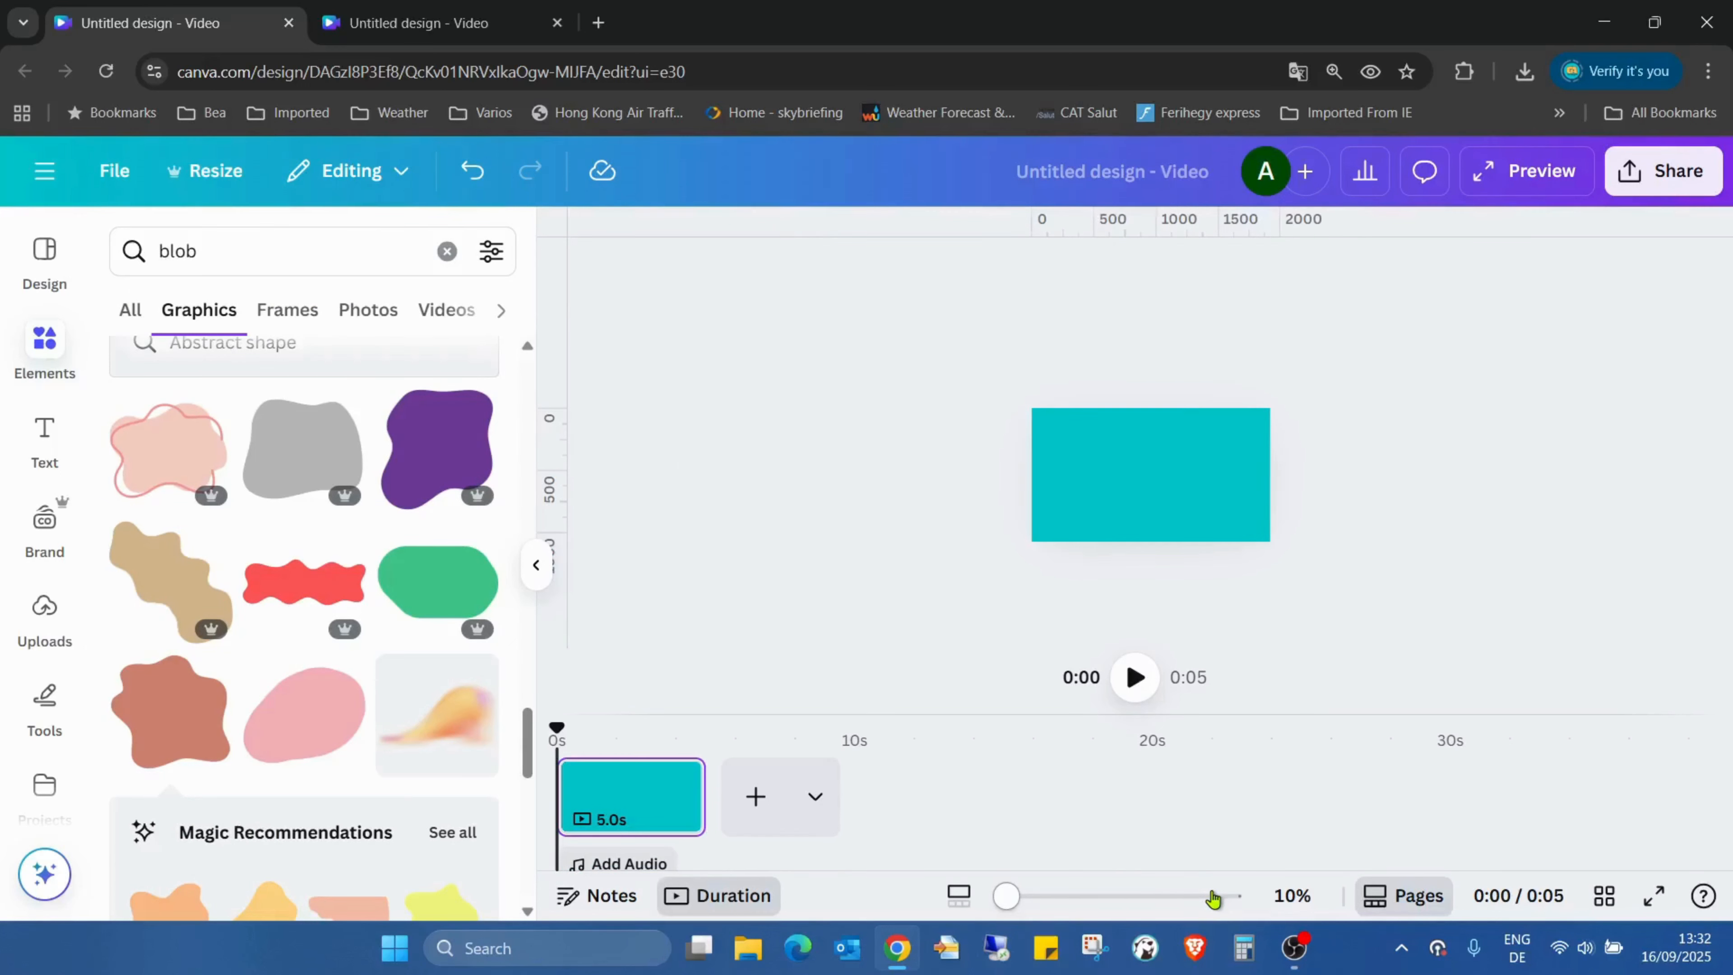
{"action": "left_click_drag", "start_coordinate": [1005, 895], "coordinate": [1053, 897]}
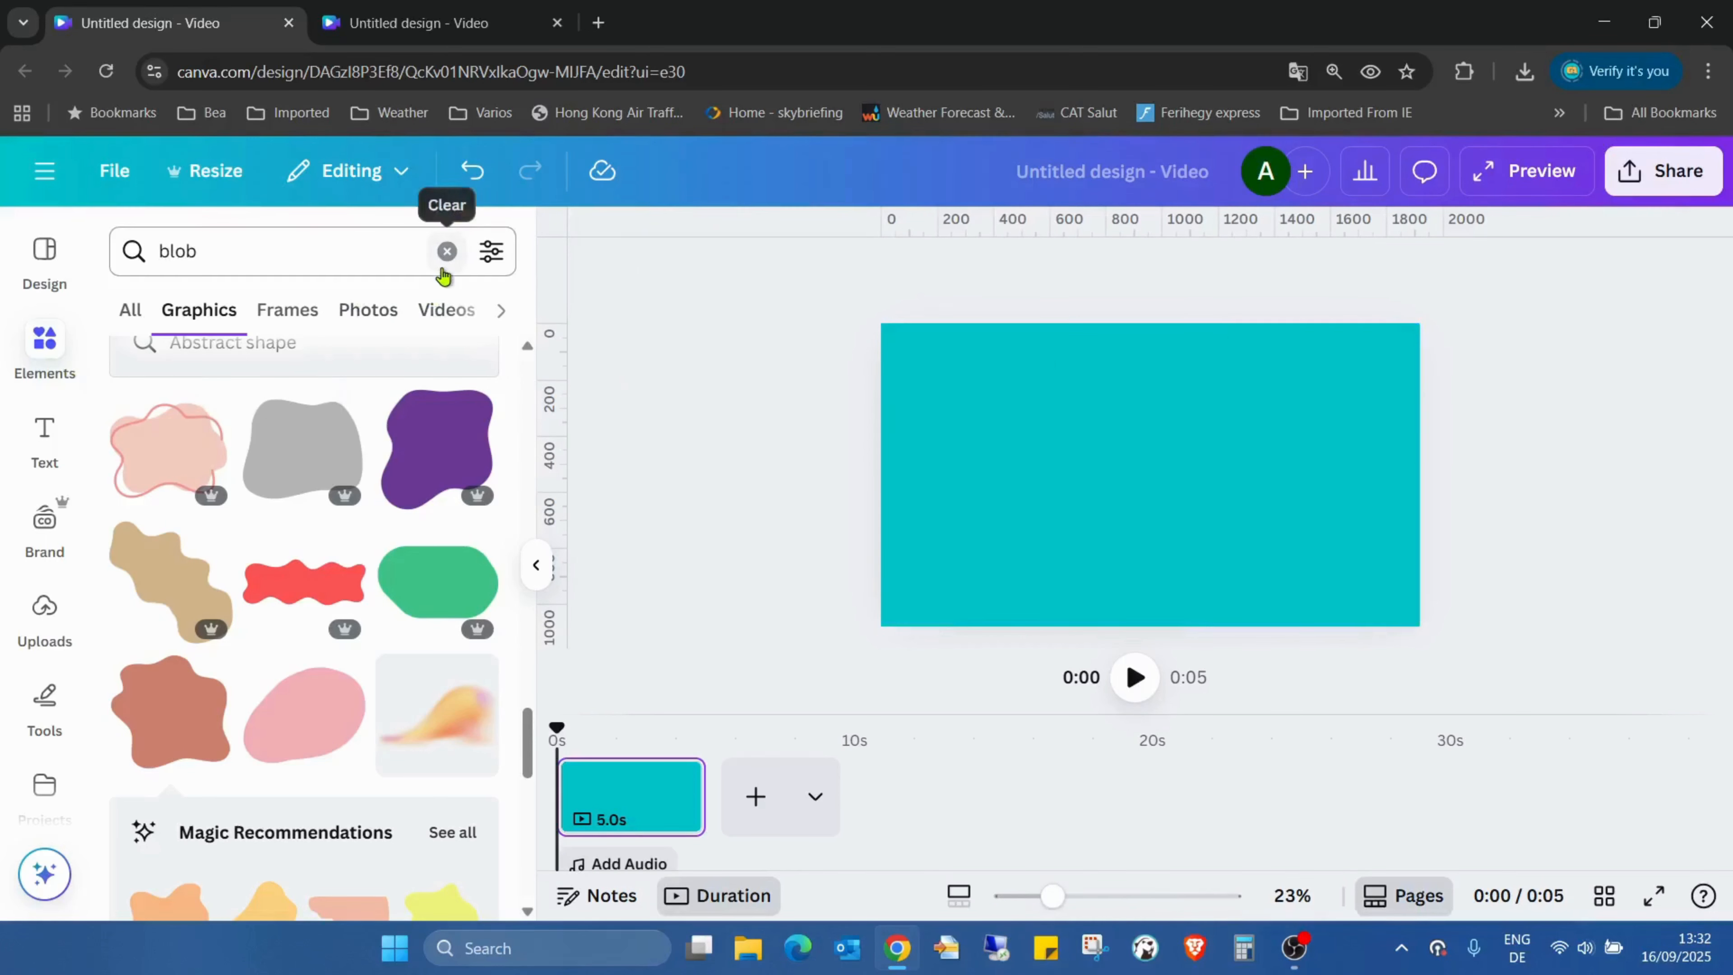
Add the recently used pink sneakers image to the page and move it towards the page's right side.
{"action": "left_click", "coordinate": [447, 252]}
{"action": "left_click", "coordinate": [273, 469]}
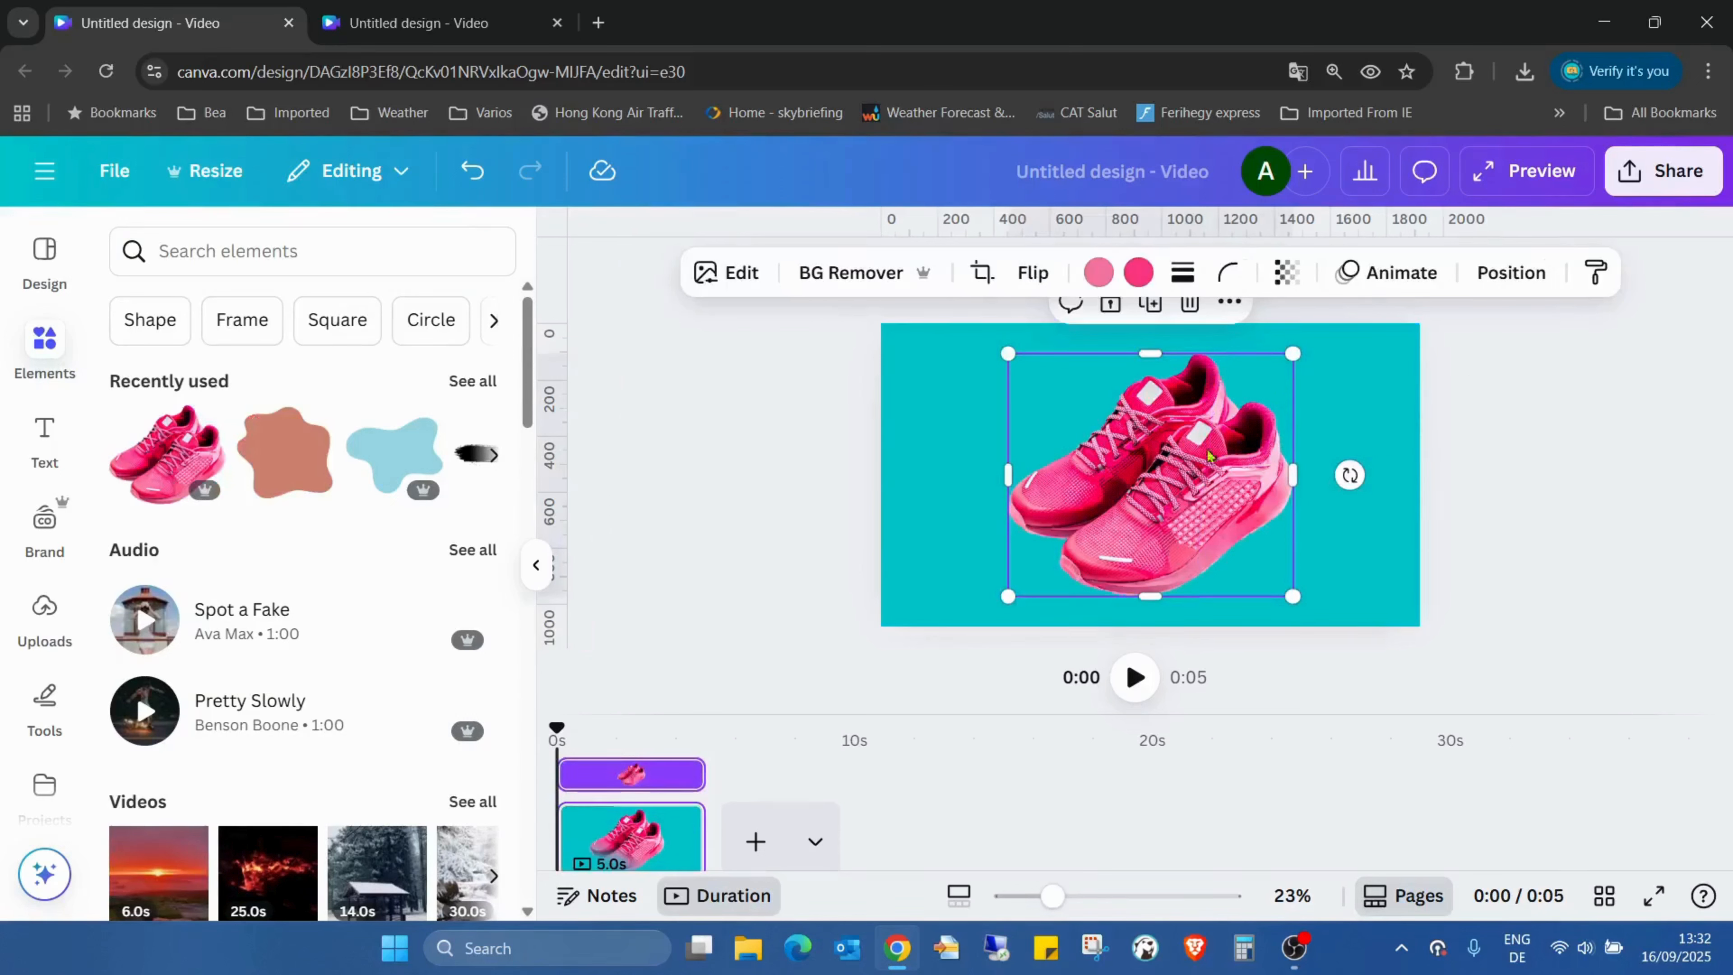
{"action": "left_click_drag", "start_coordinate": [1137, 473], "coordinate": [1207, 471]}
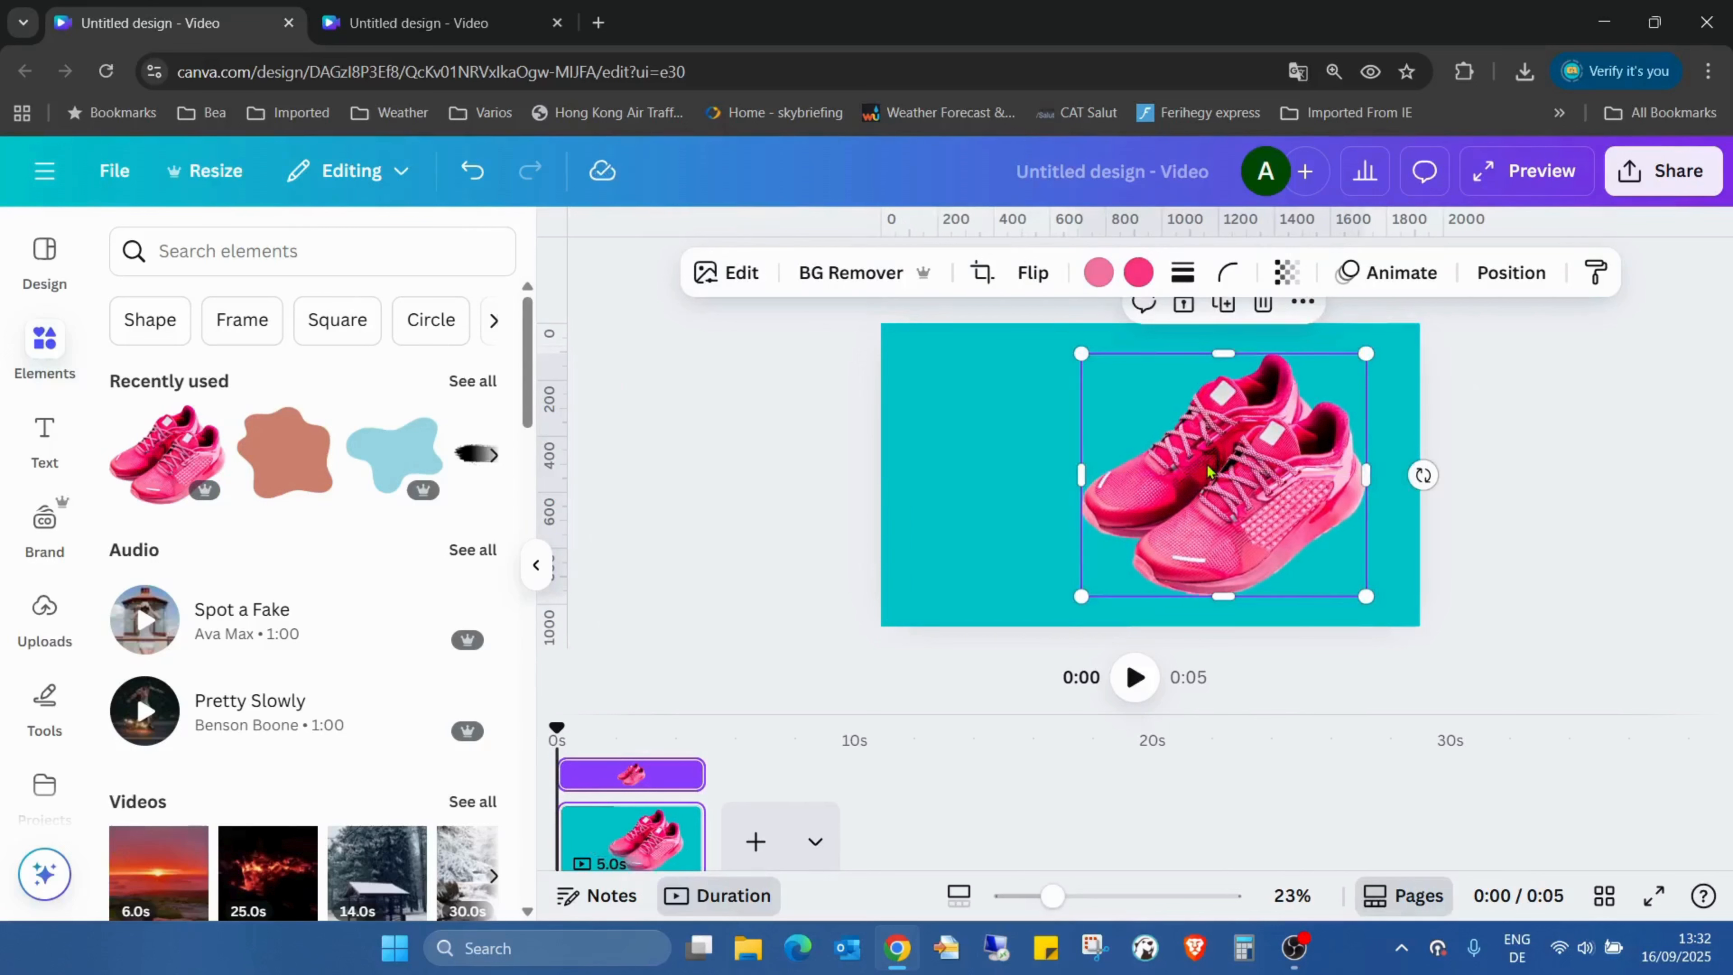
Place the sneakers layer between the turquoise blob and the black blob in the layer order.
{"action": "left_click", "coordinate": [1498, 272]}
{"action": "left_click", "coordinate": [422, 329]}
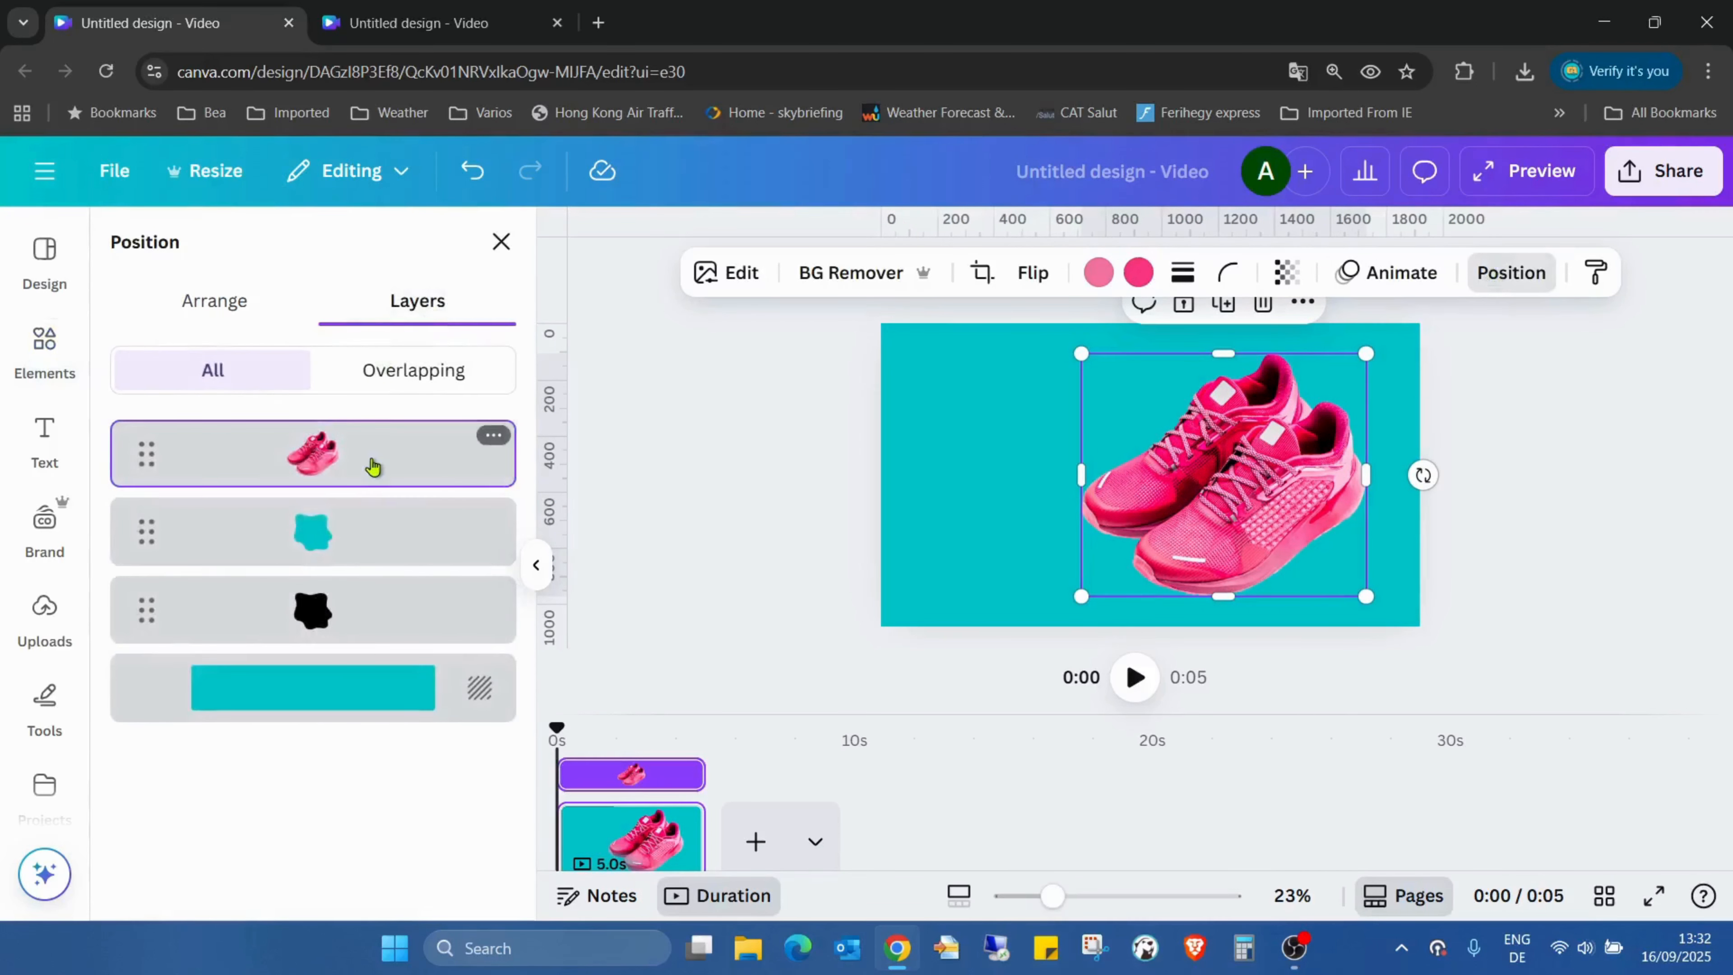
{"action": "left_click_drag", "start_coordinate": [371, 465], "coordinate": [355, 587]}
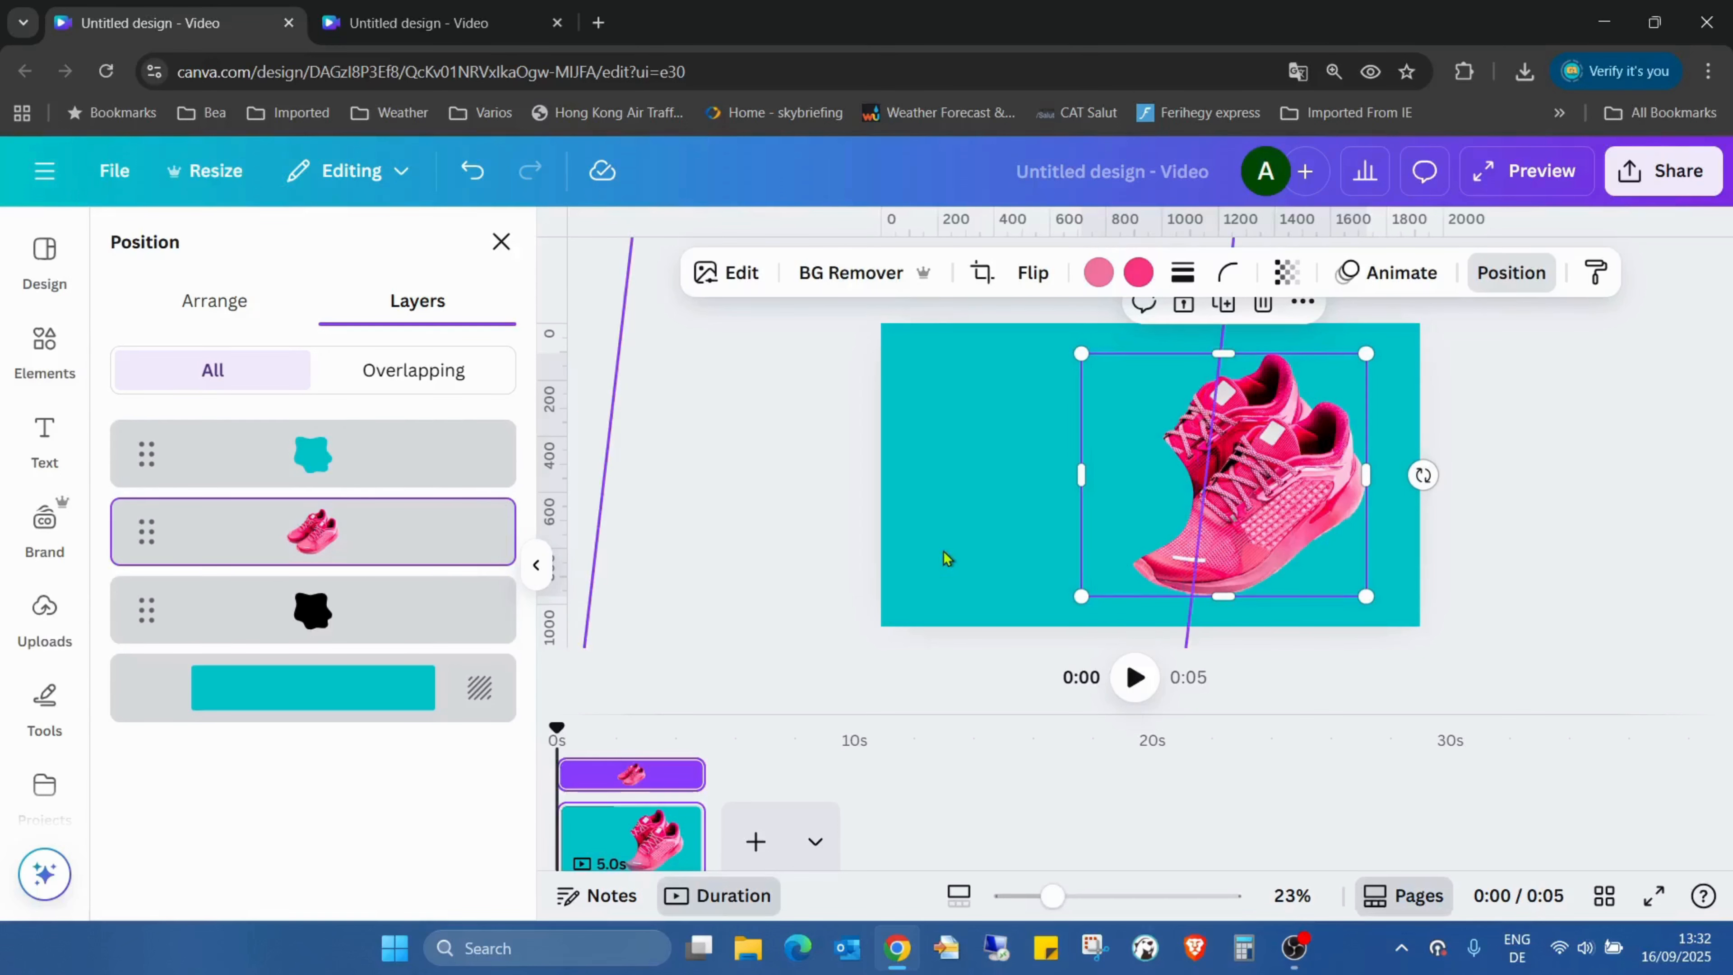
Duplicate the page and move the turquoise blob on the copy leftwards to uncover part of the black blob and the whole sneakers.
{"action": "right_click", "coordinate": [645, 836]}
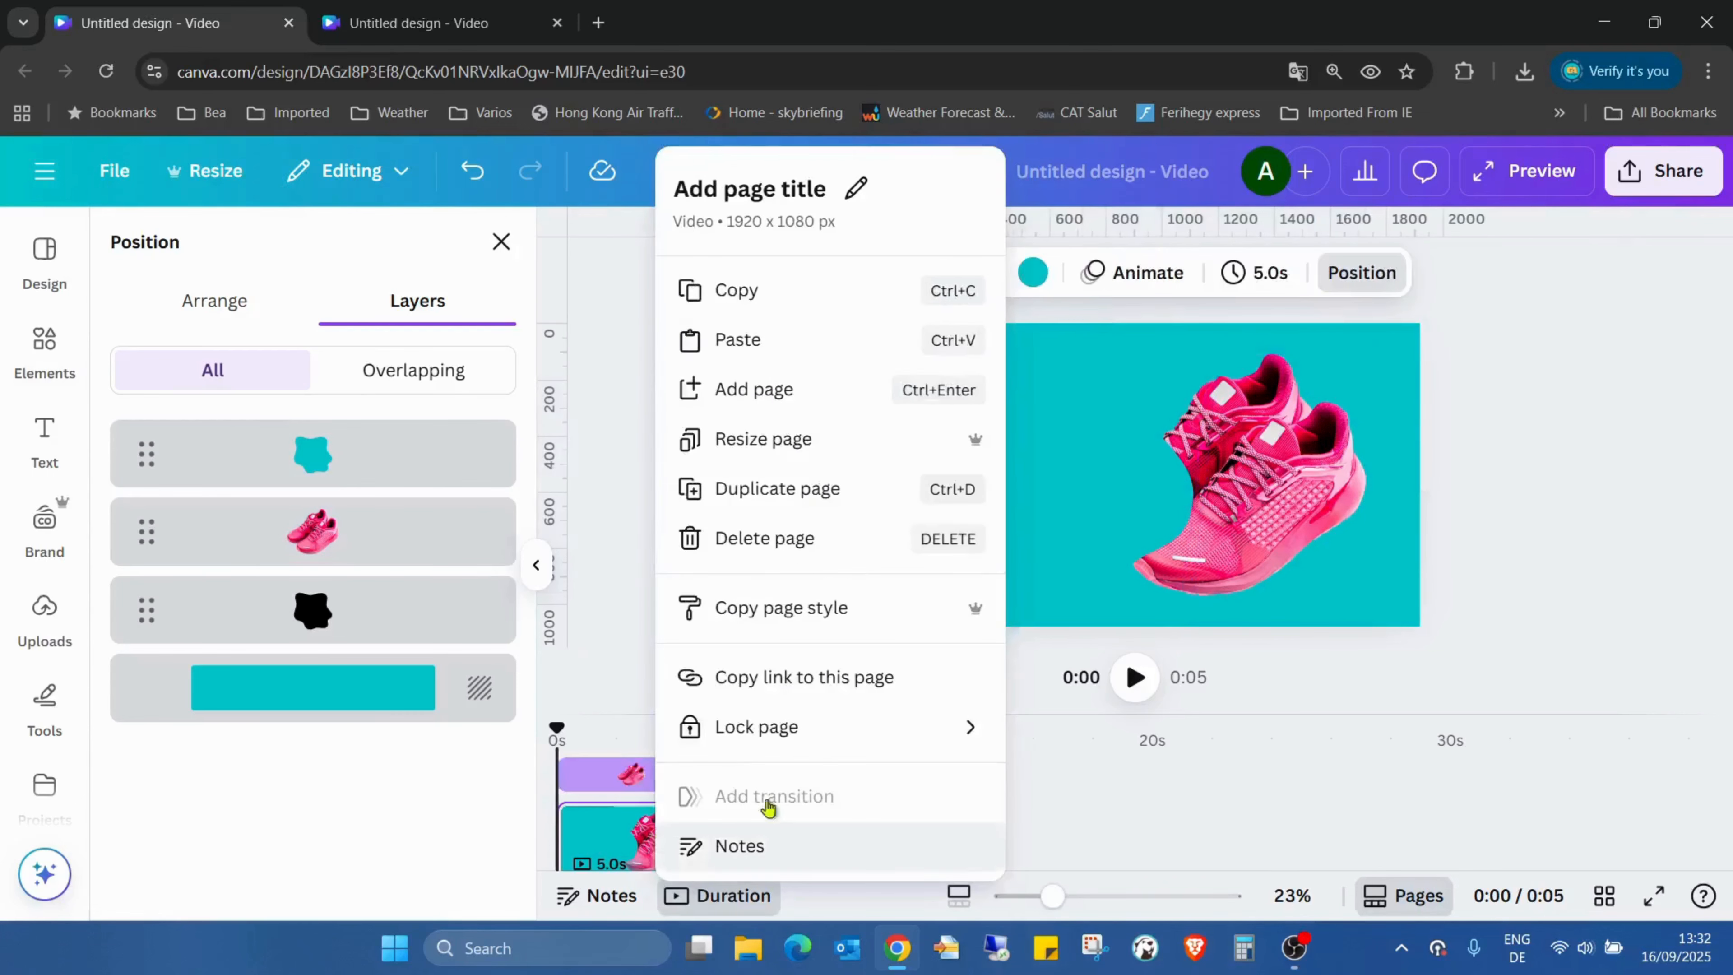
{"action": "left_click", "coordinate": [778, 489]}
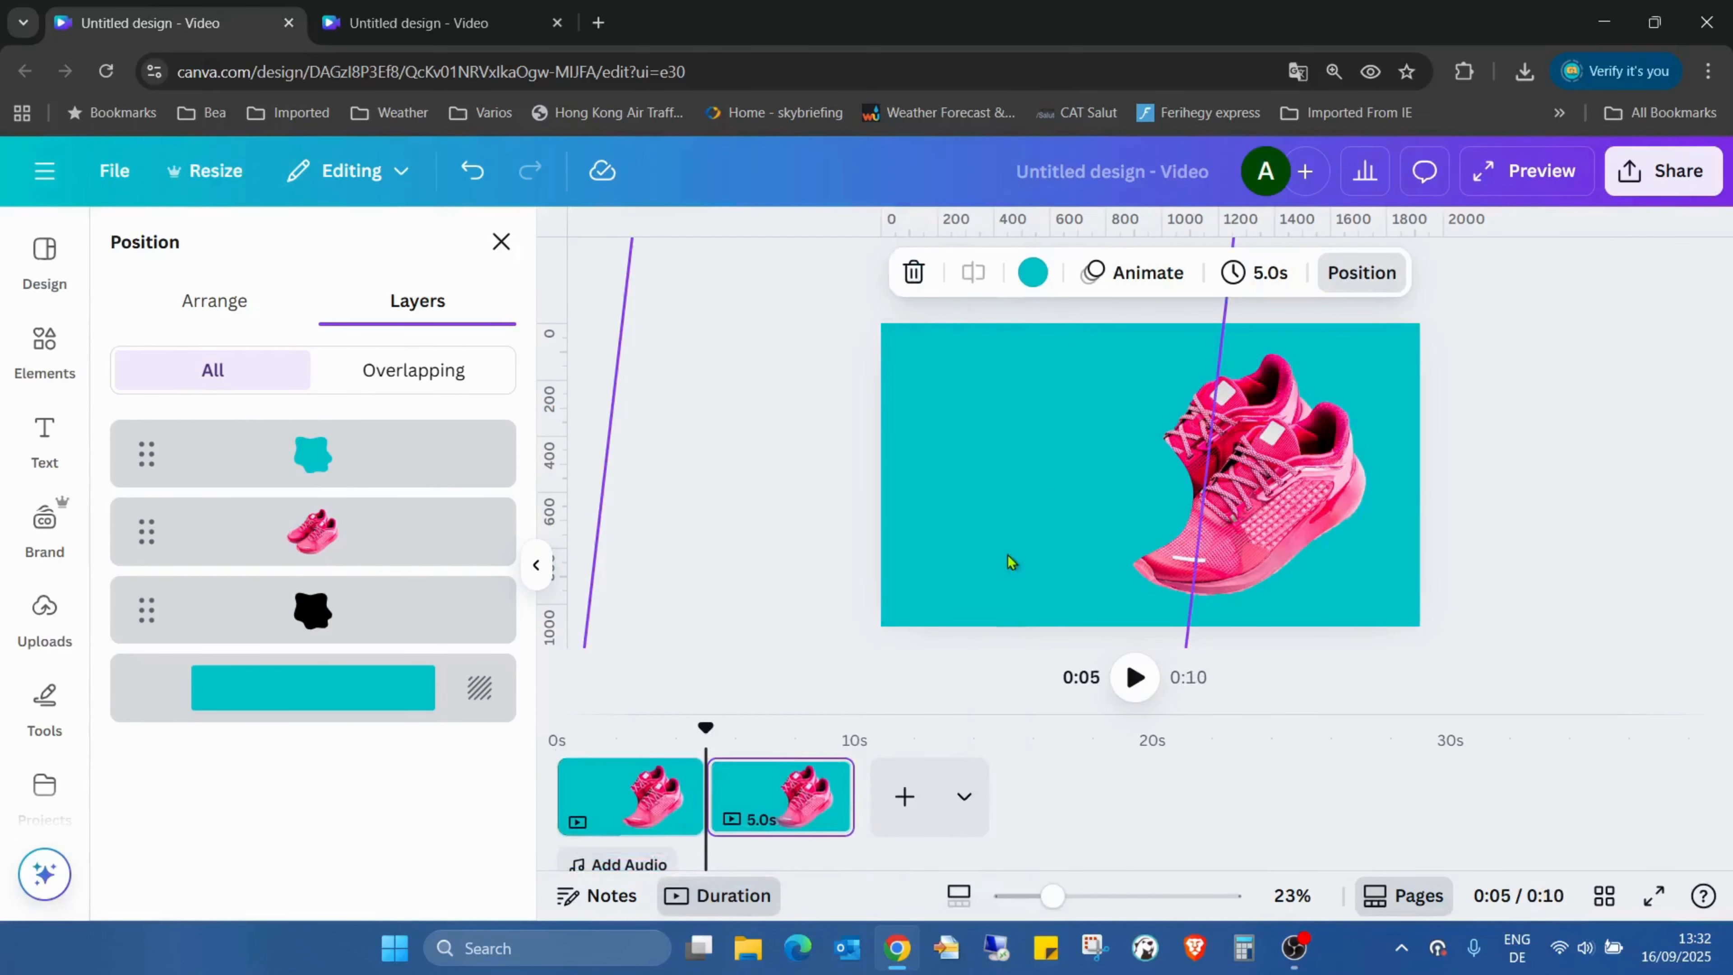
{"action": "left_click", "coordinate": [1012, 519]}
{"action": "left_click_drag", "start_coordinate": [1028, 506], "coordinate": [805, 502]}
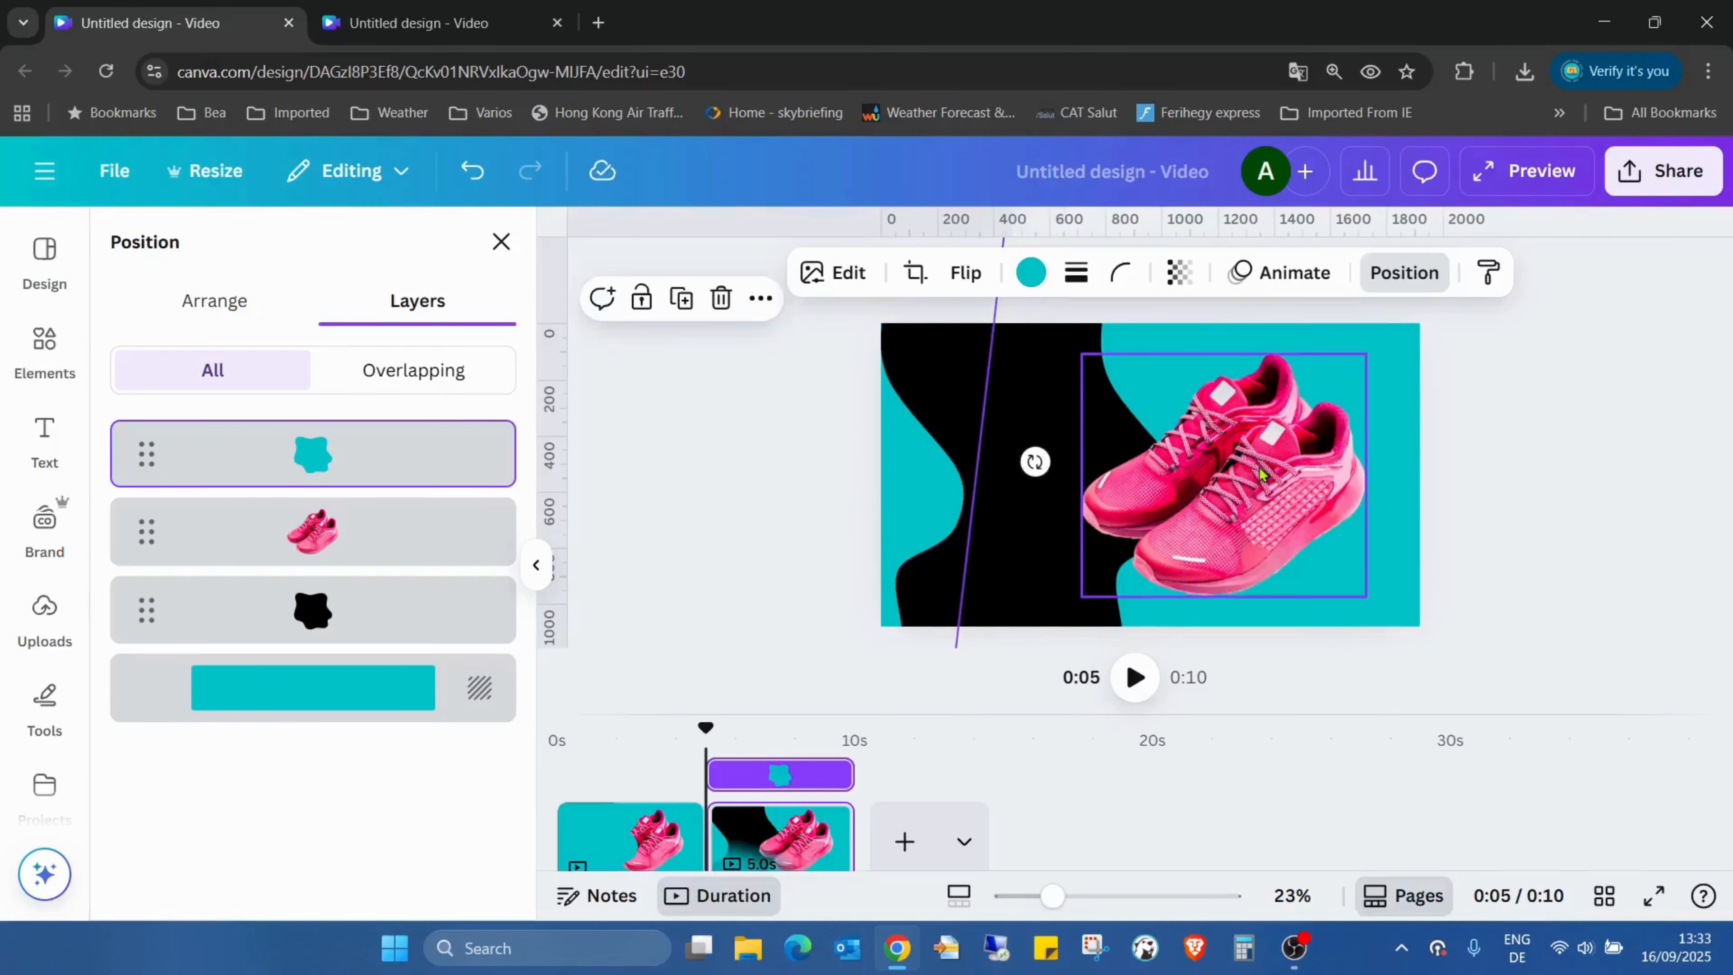
Move the sneakers on the second page slightly left, keeping them at the same height.
{"action": "left_click_drag", "start_coordinate": [1259, 463], "coordinate": [1213, 462]}
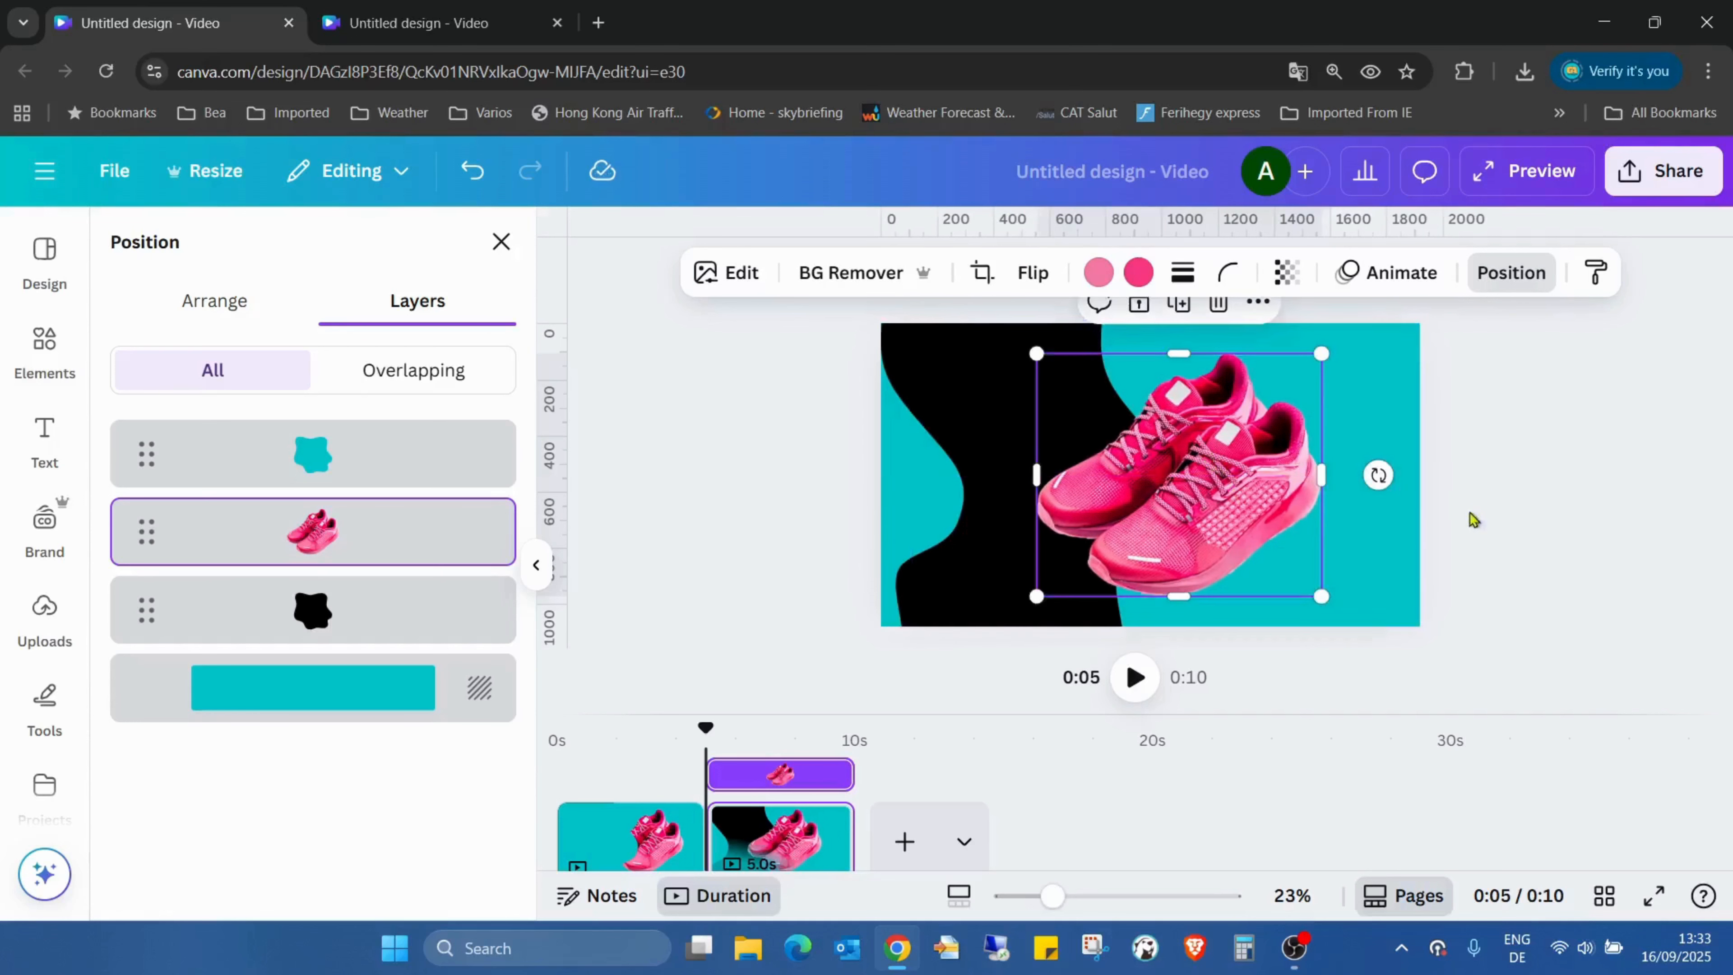
{"action": "left_click", "coordinate": [1511, 273]}
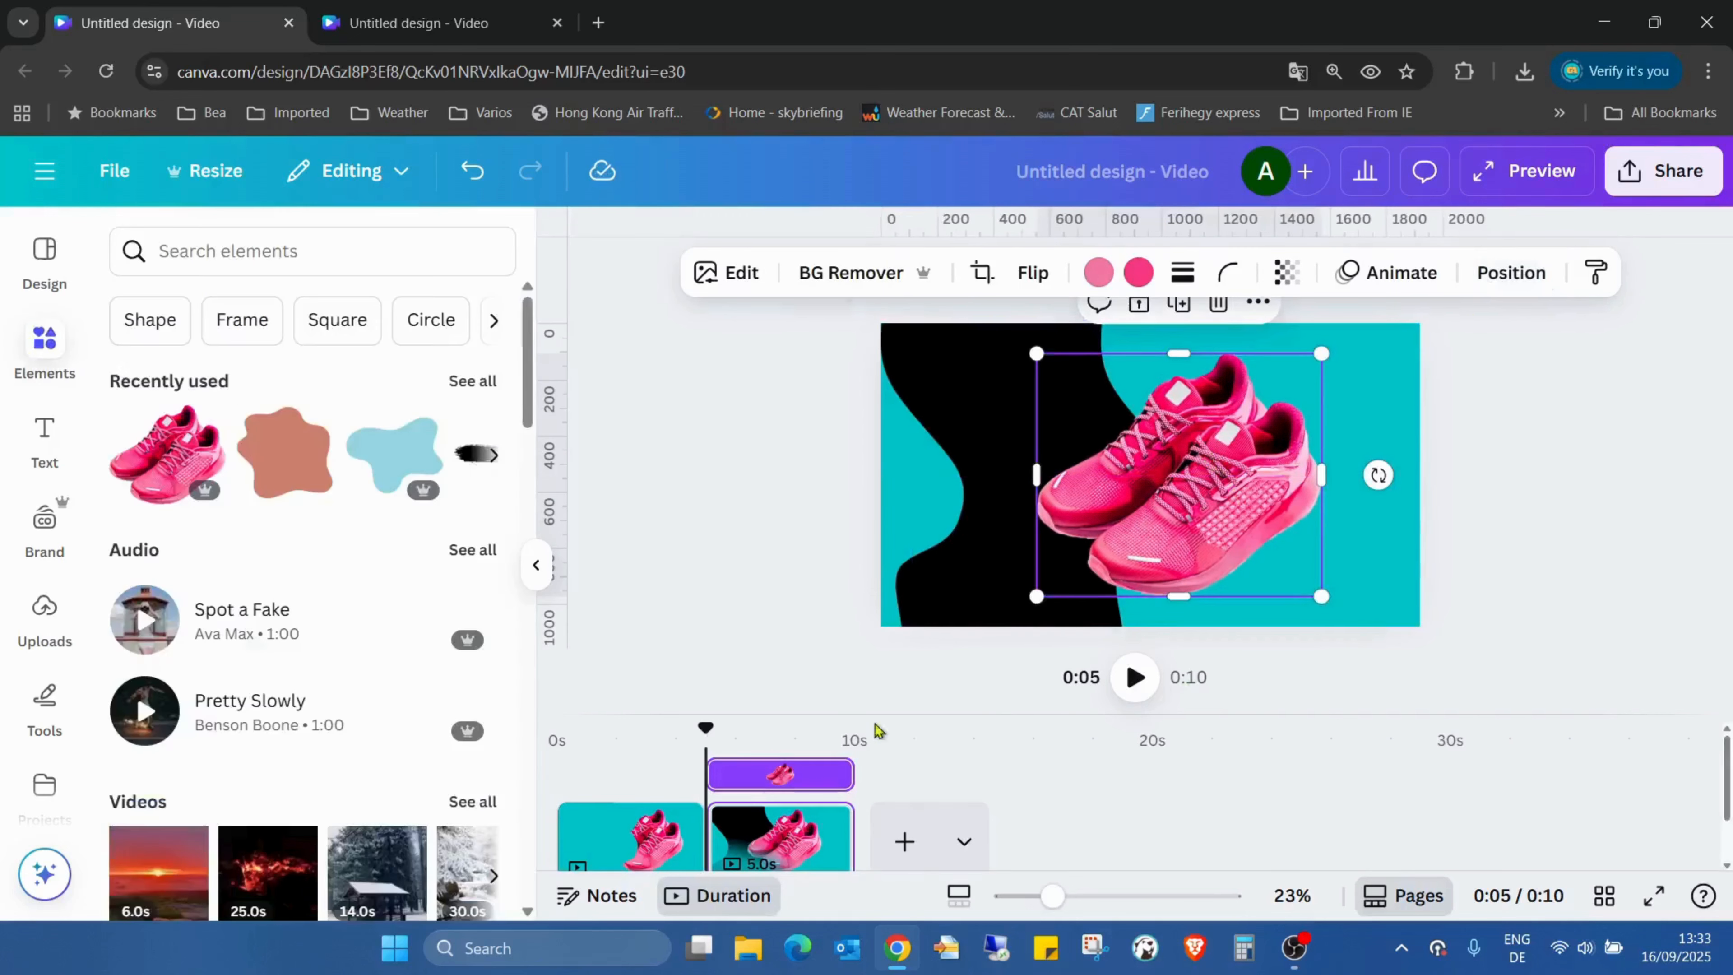
Shrink the first page's sneakers to about 215 × 184 px and place them out of sight behind the turquoise blob.
{"action": "left_click", "coordinate": [641, 836]}
{"action": "left_click", "coordinate": [1283, 456]}
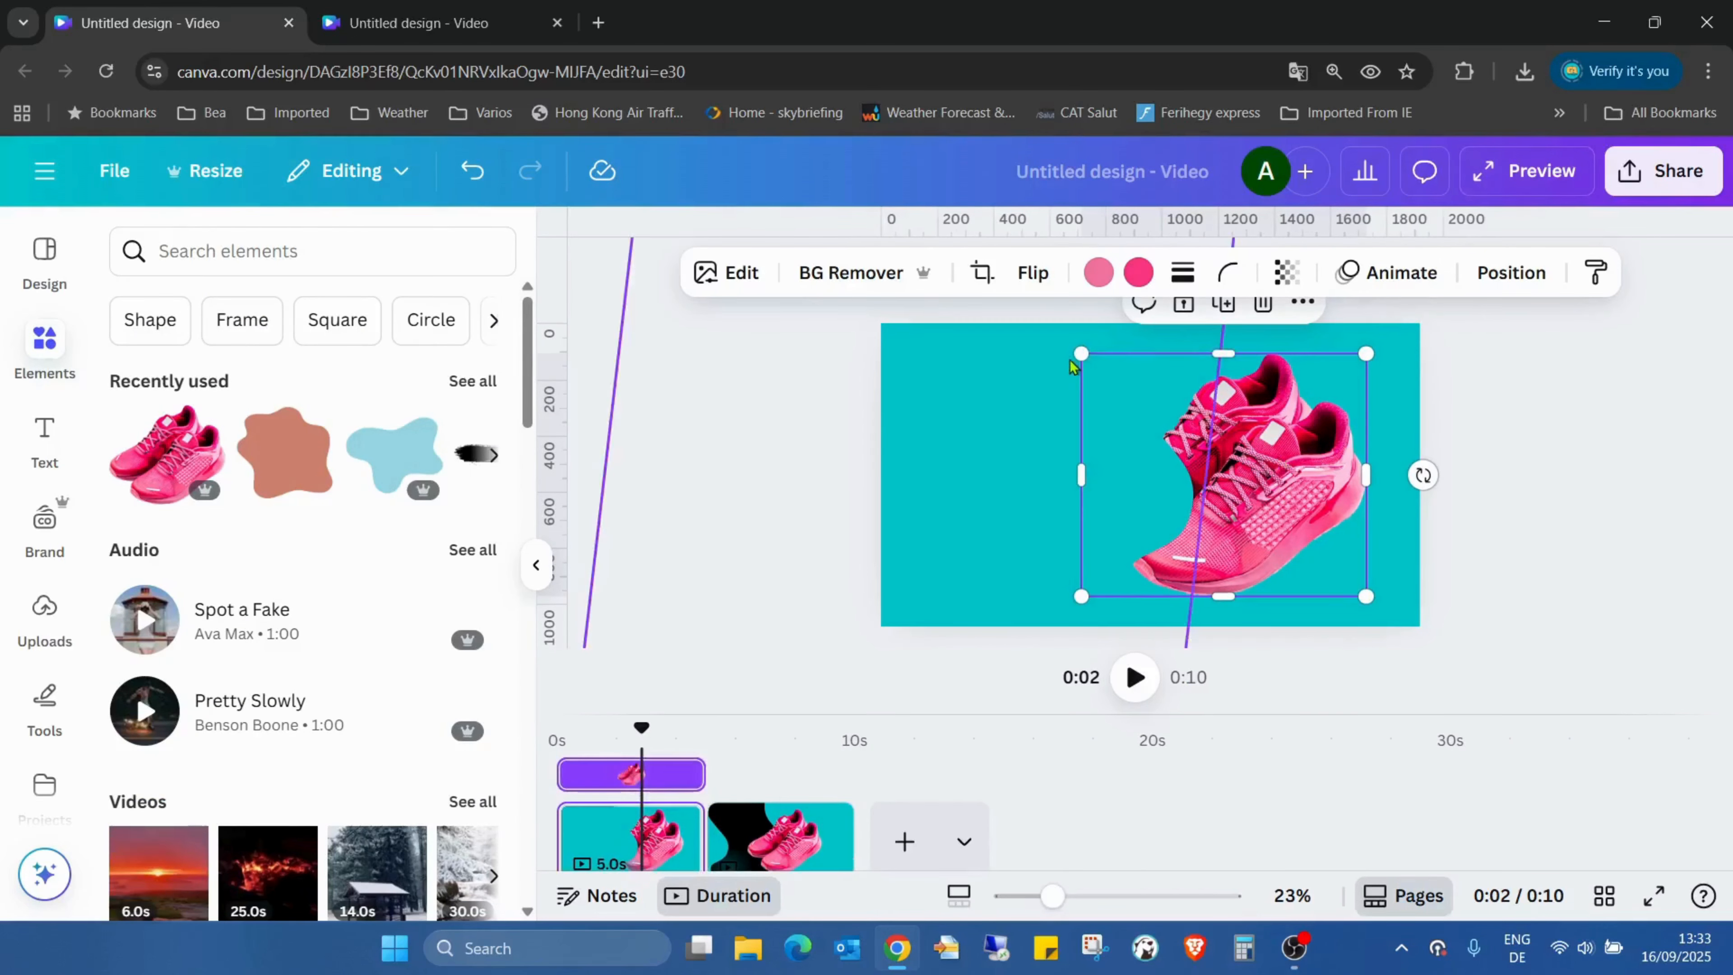
{"action": "left_click_drag", "start_coordinate": [1081, 354], "coordinate": [976, 480]}
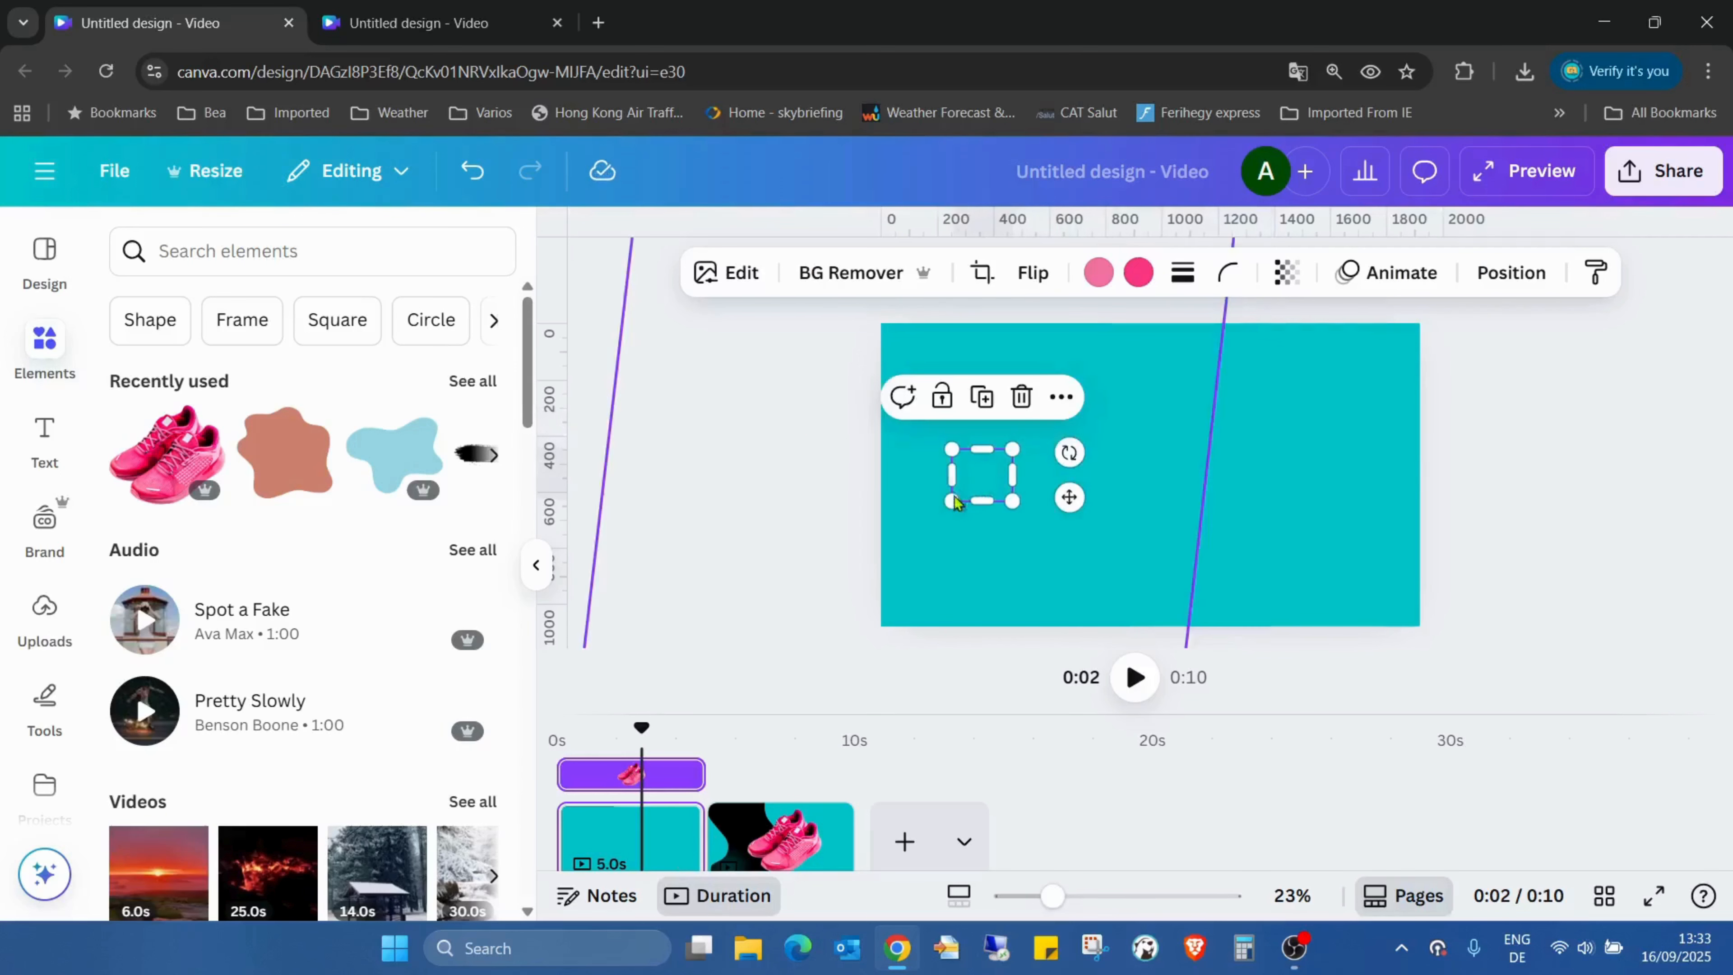
Check the sneakers' vertical page alignment on the second page and on the first page.
{"action": "left_click", "coordinate": [804, 825]}
{"action": "left_click", "coordinate": [1199, 444]}
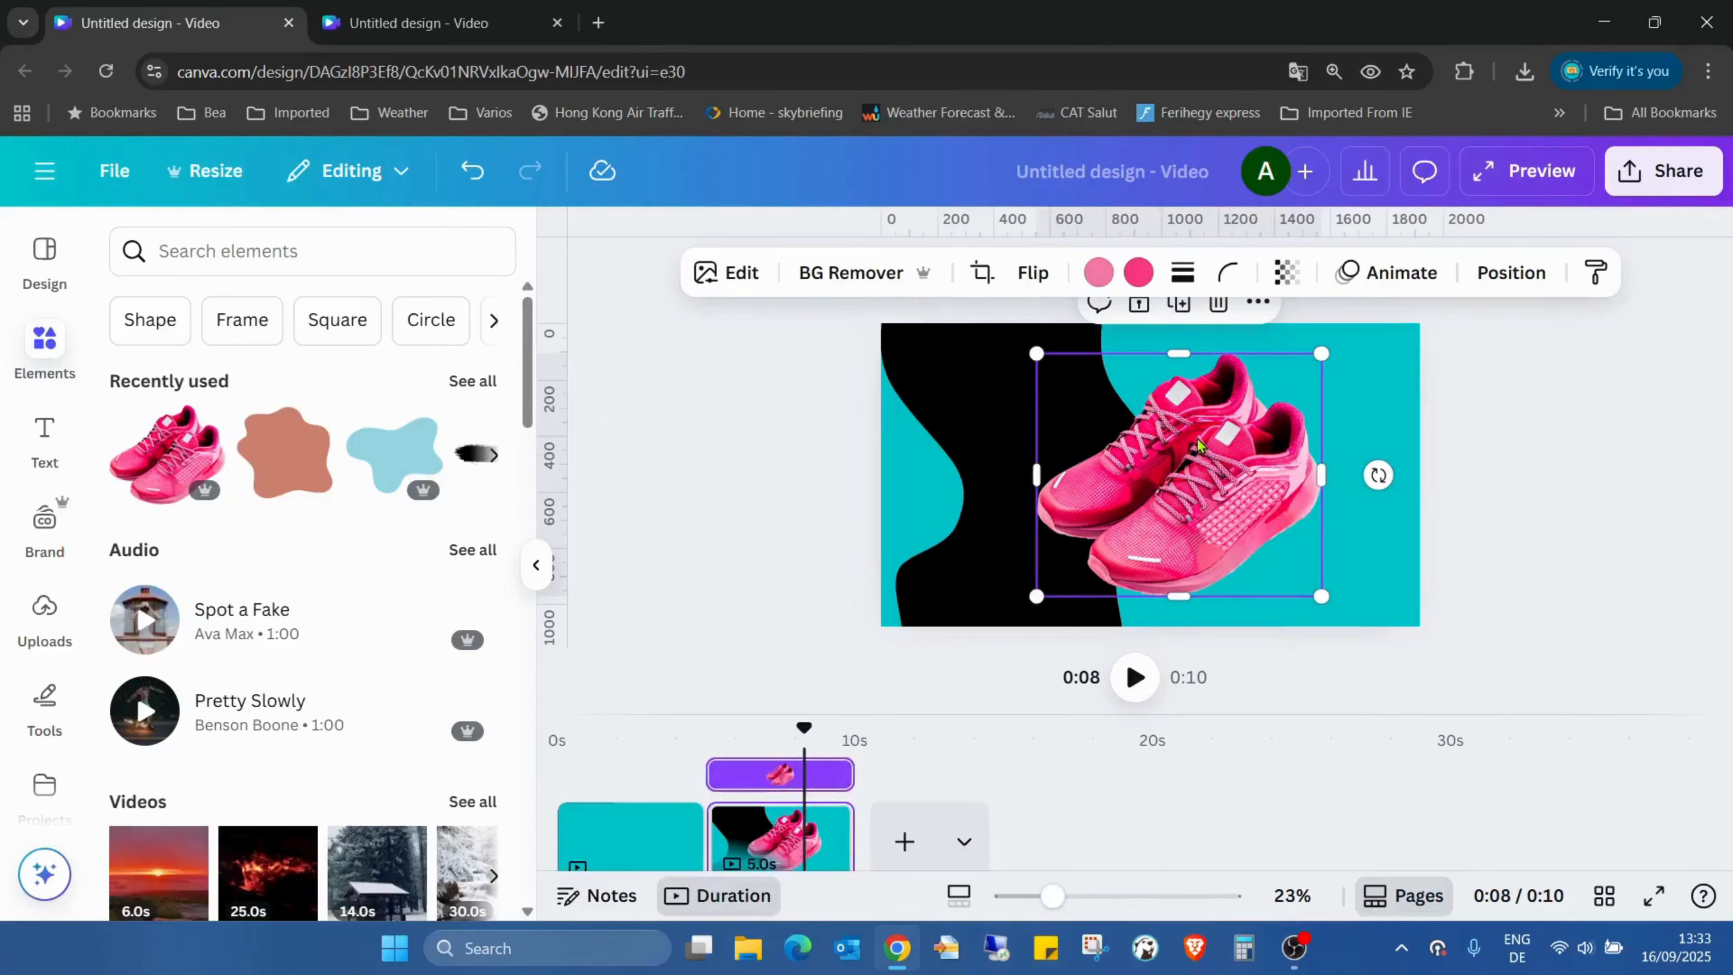
{"action": "left_click", "coordinate": [1486, 297]}
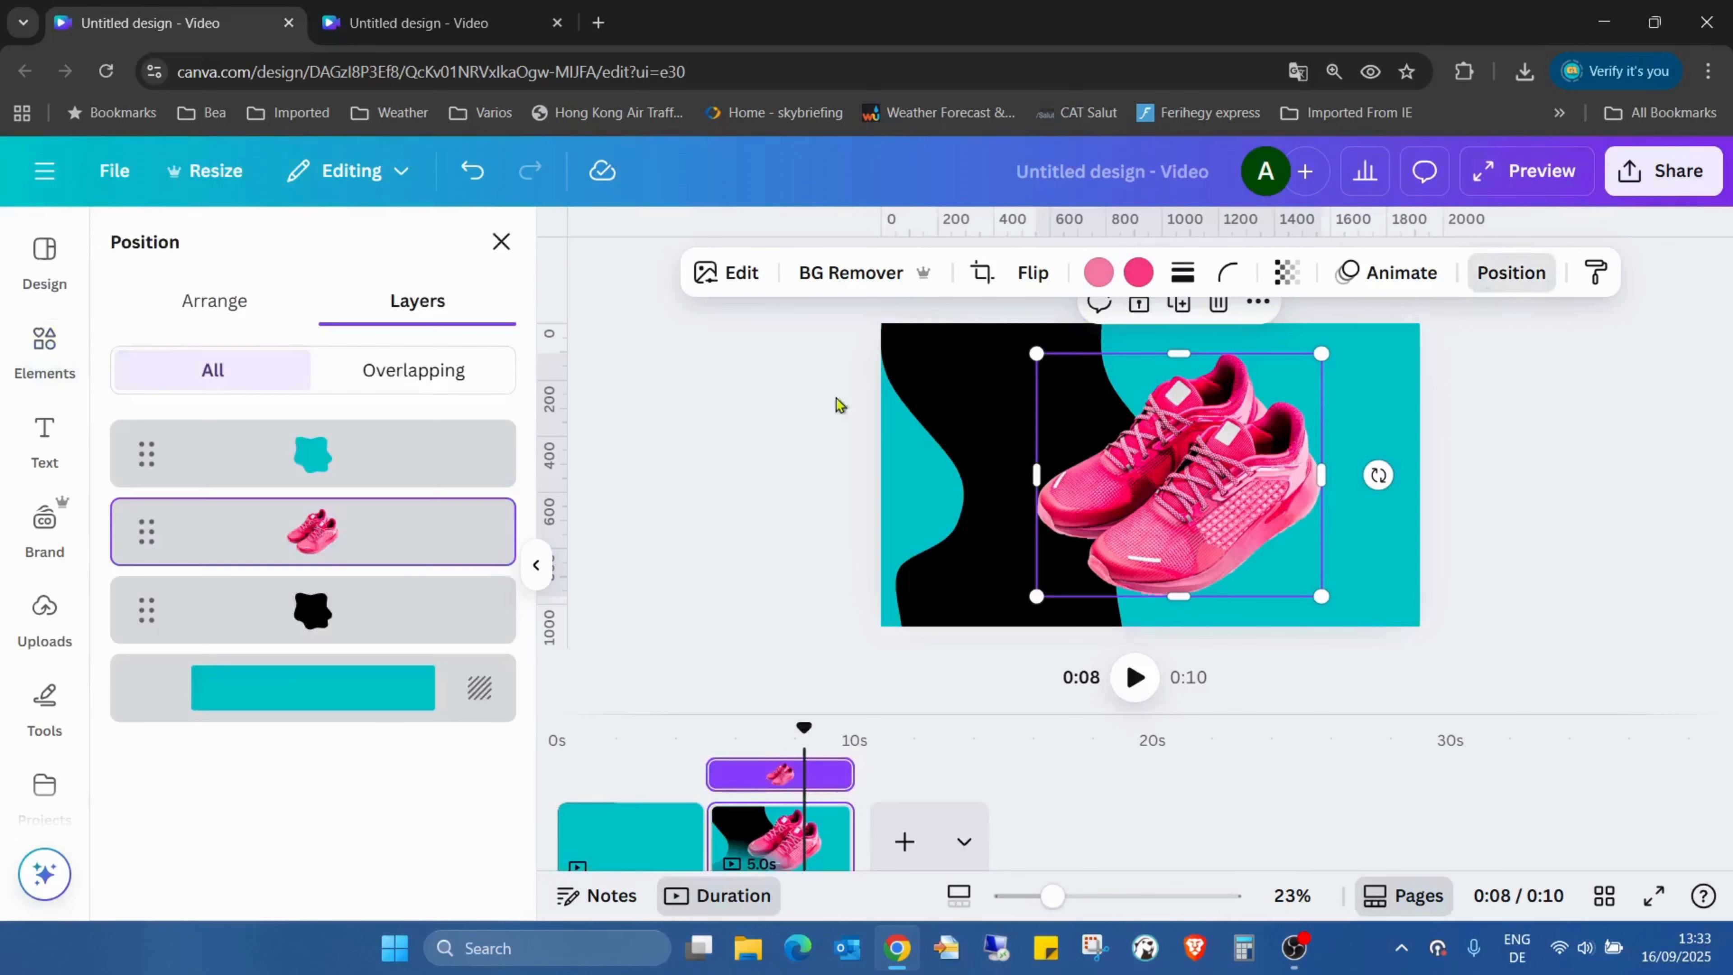
{"action": "left_click", "coordinate": [228, 302]}
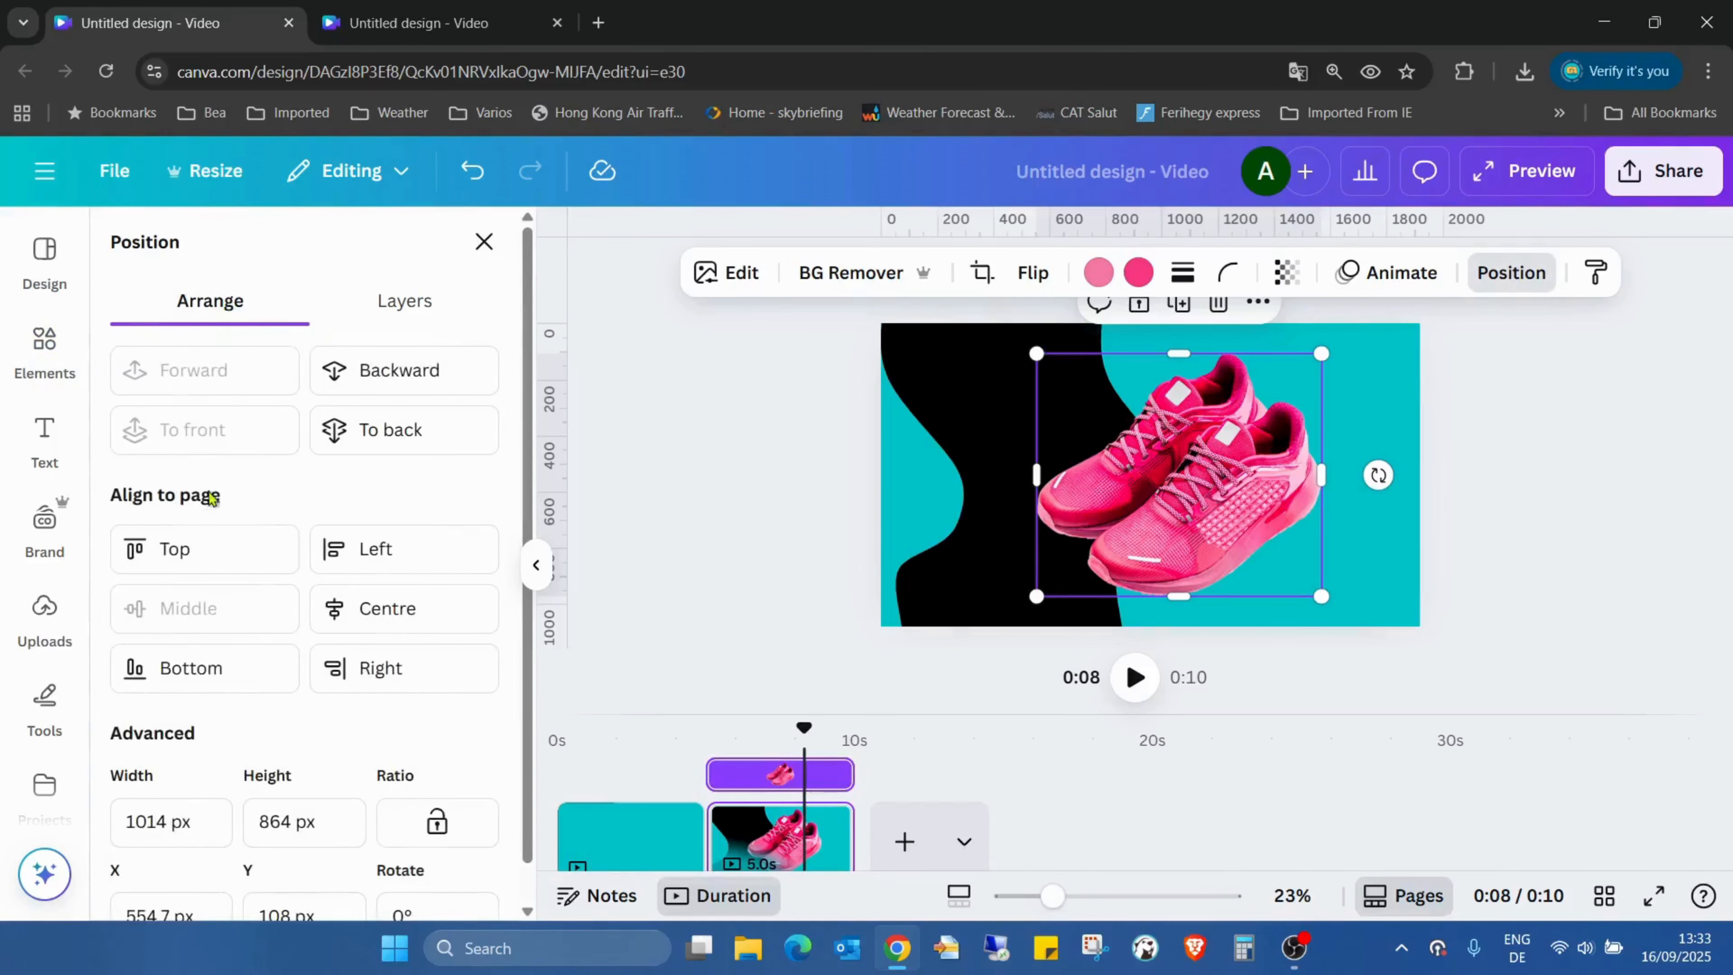
{"action": "left_click", "coordinate": [634, 842]}
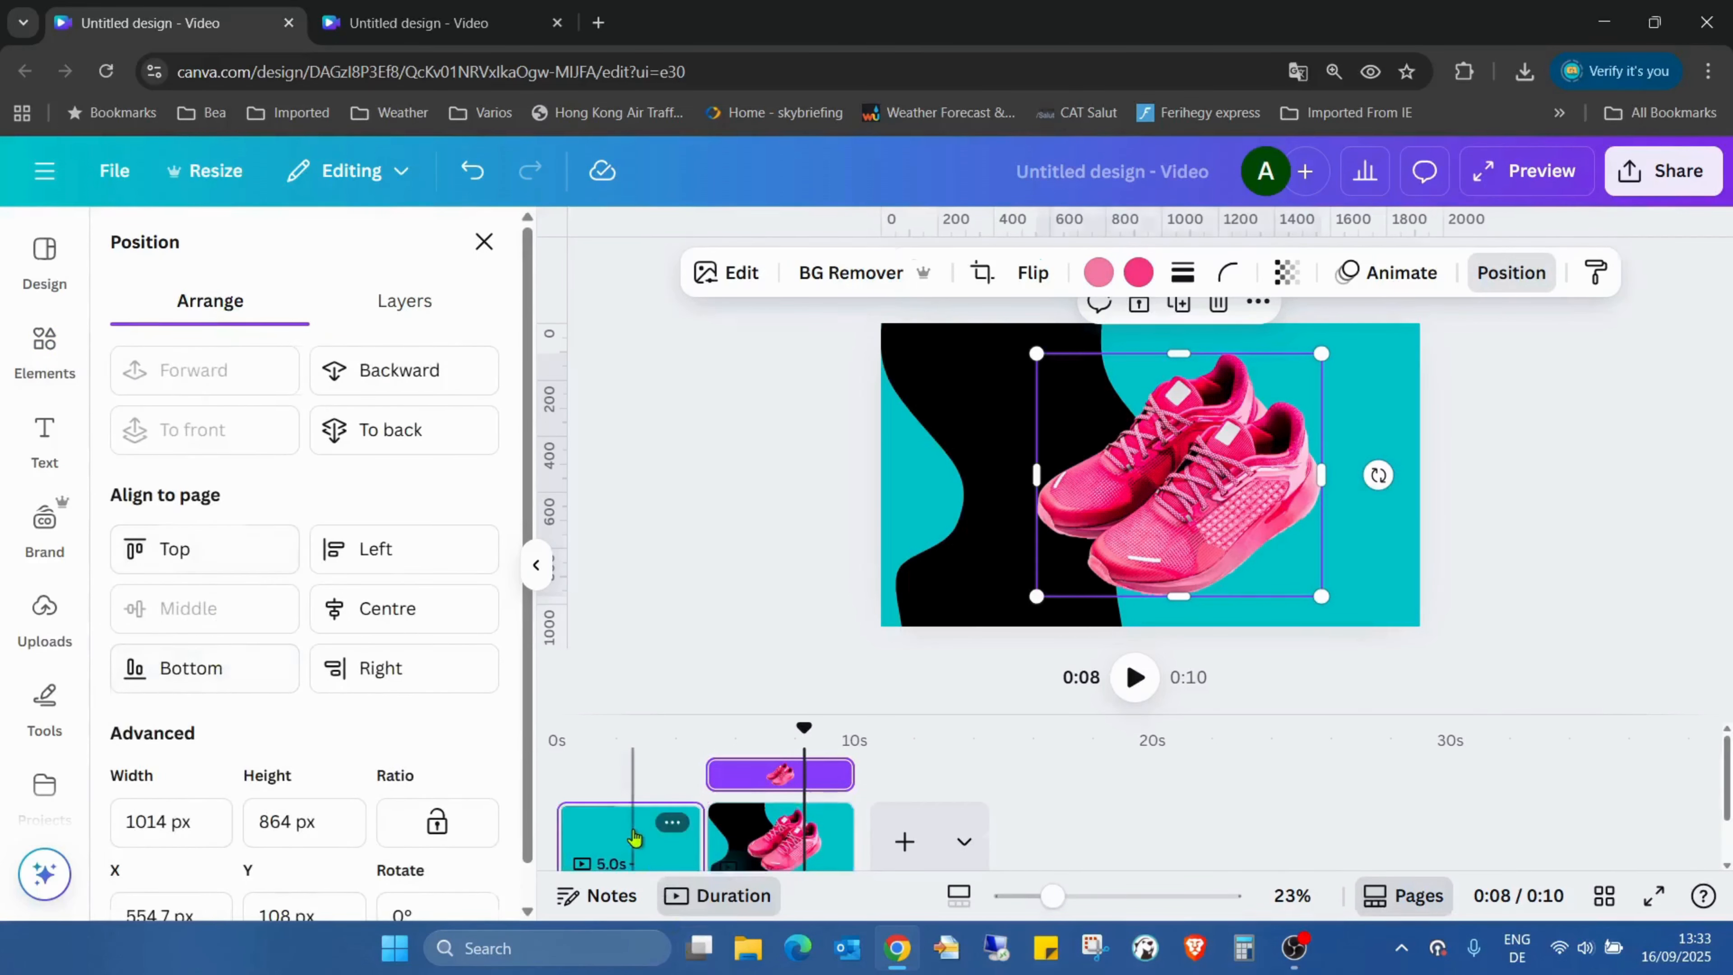
{"action": "left_click", "coordinate": [434, 322]}
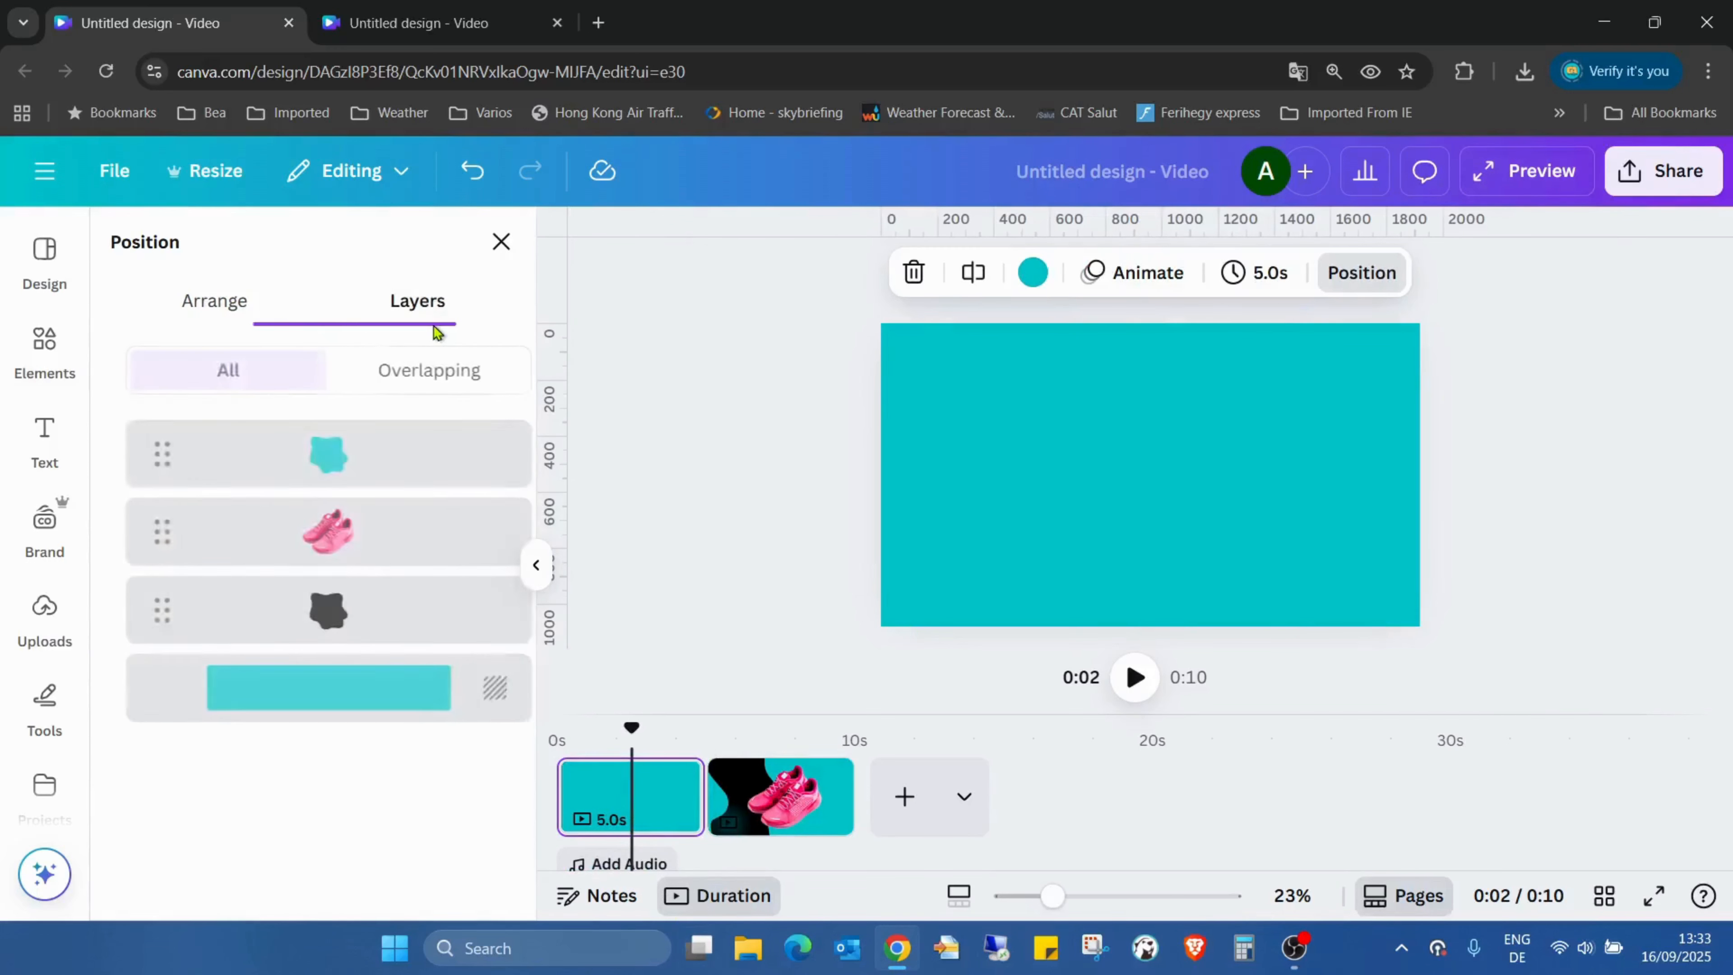
{"action": "left_click", "coordinate": [345, 542]}
{"action": "left_click", "coordinate": [225, 301]}
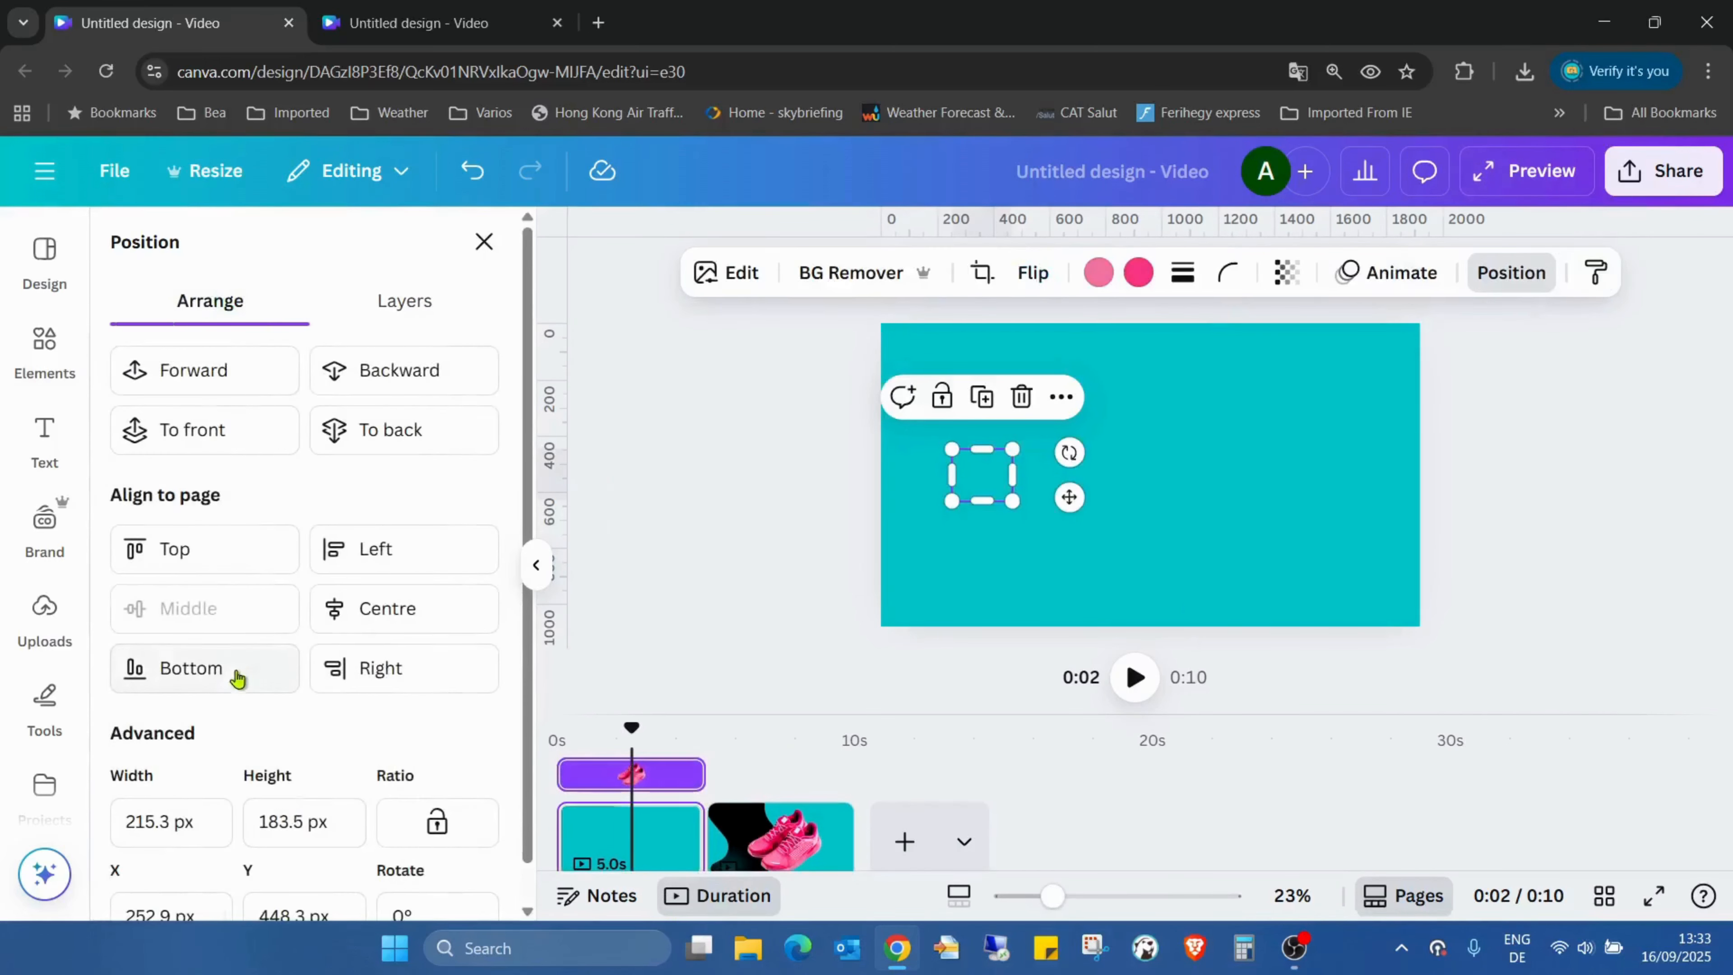
{"action": "left_click", "coordinate": [1544, 444]}
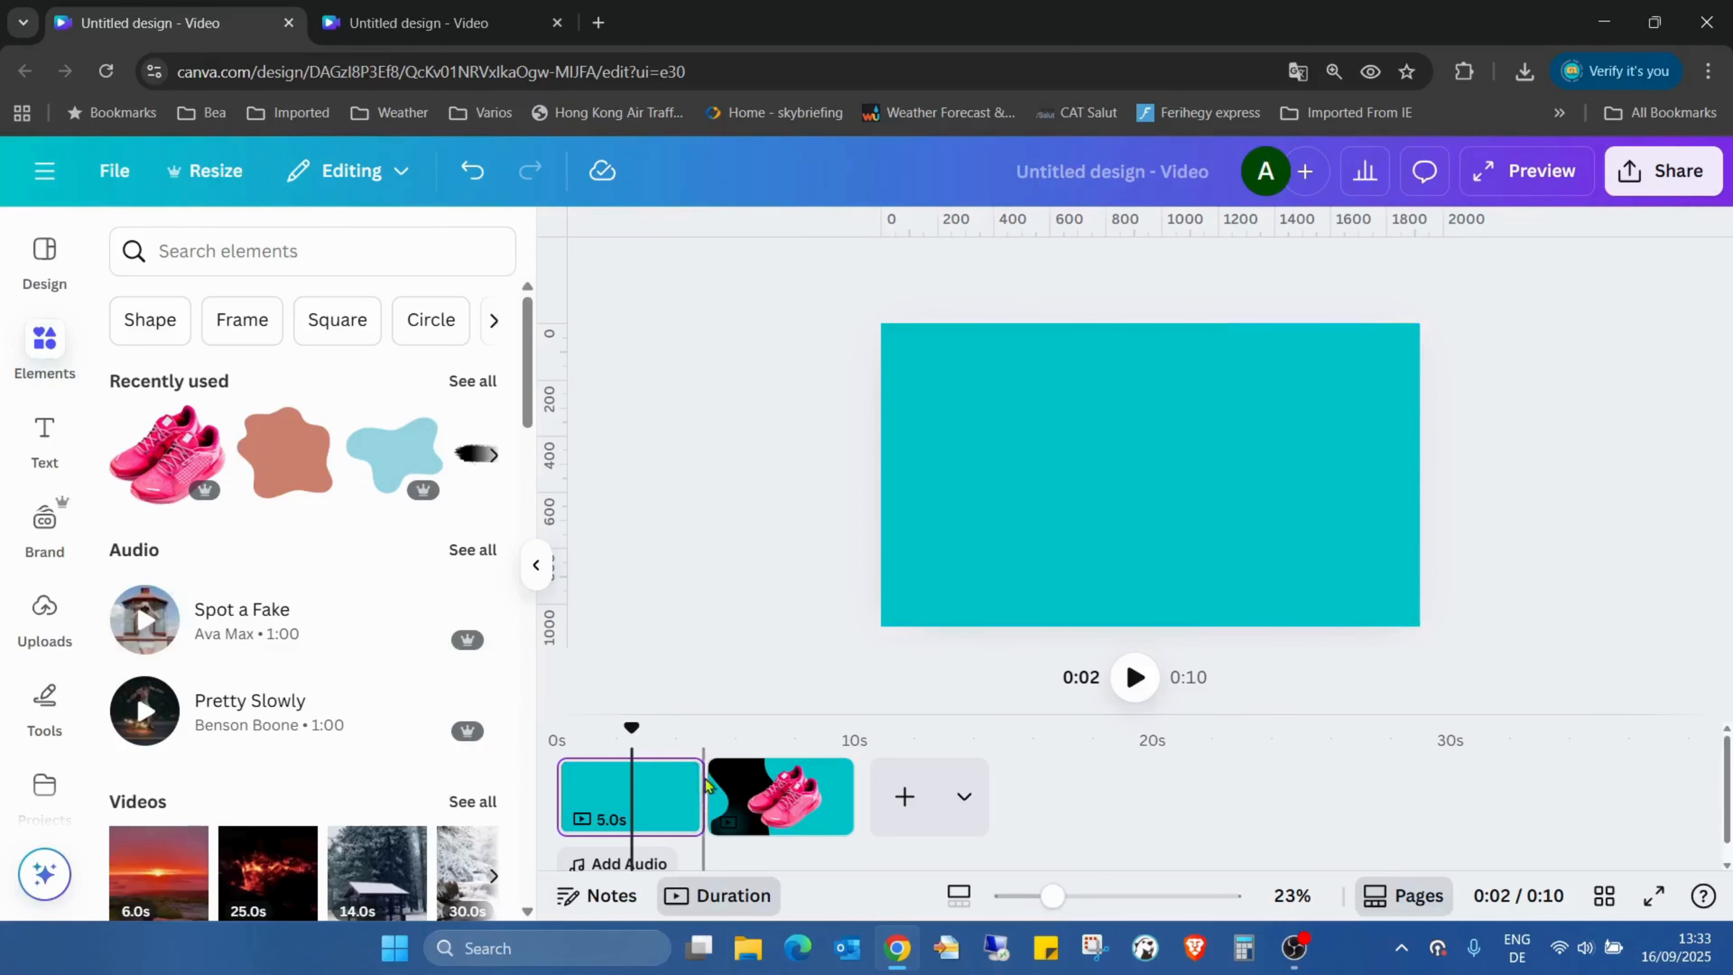
Add a Match & Move transition between the two pages with a duration of 2.5 seconds.
{"action": "mouse_move", "coordinate": [710, 814]}
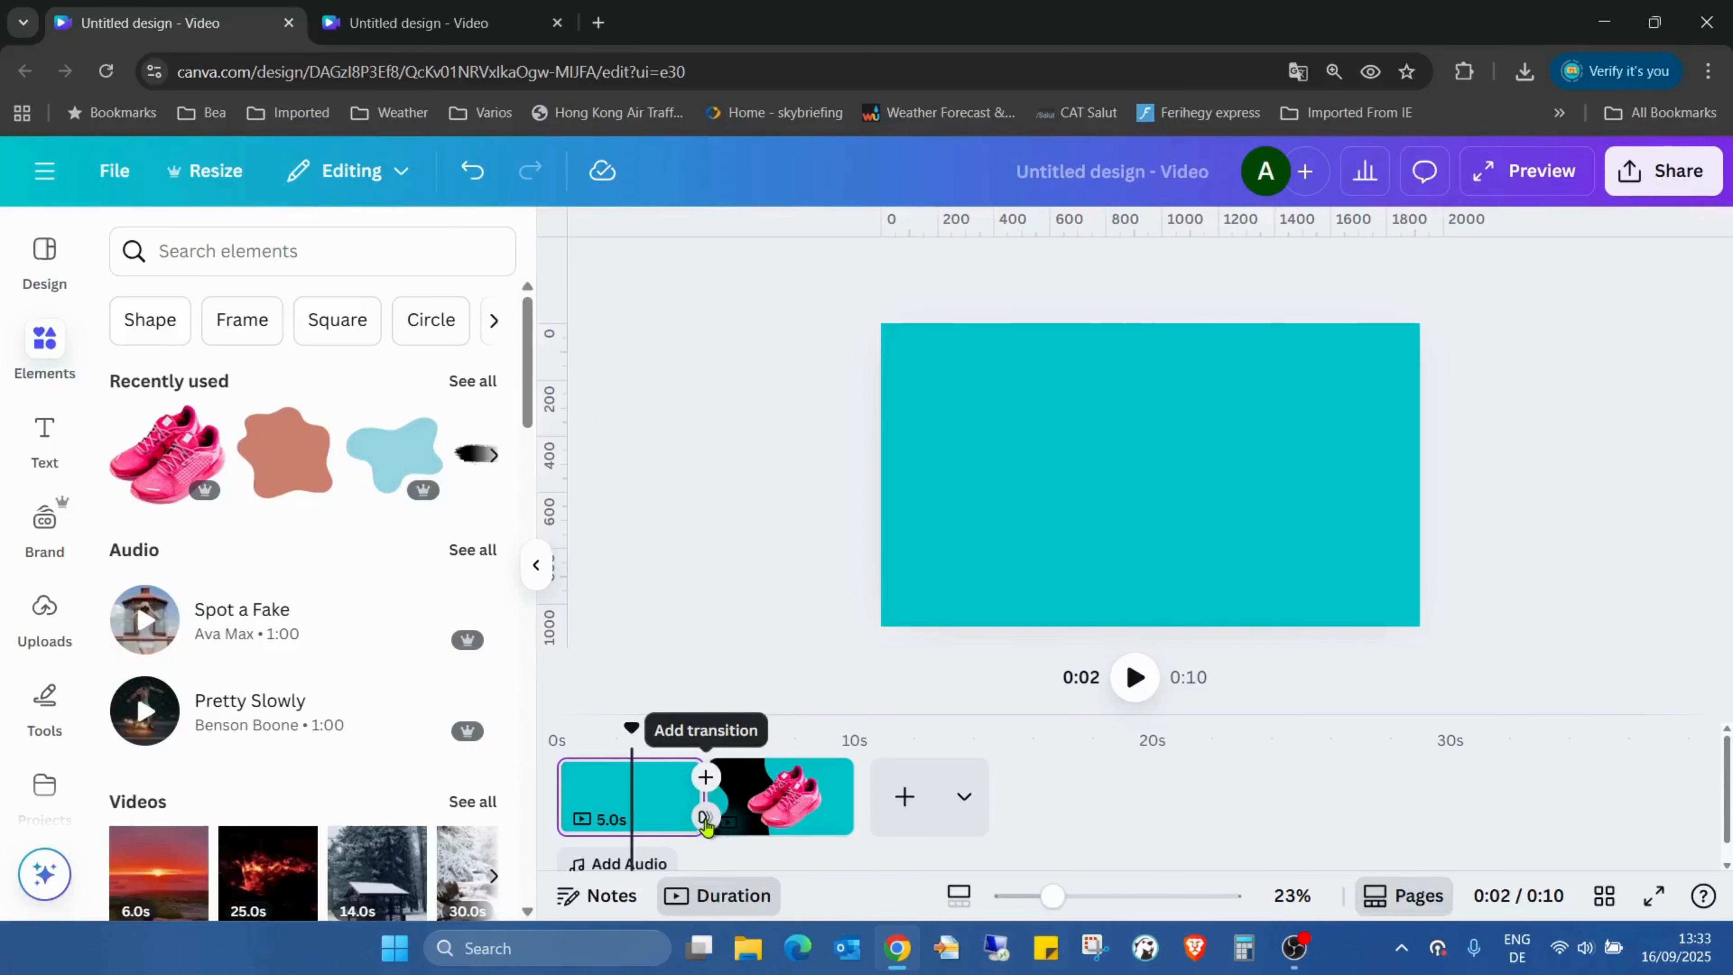
{"action": "left_click", "coordinate": [705, 818]}
{"action": "left_click", "coordinate": [164, 763]}
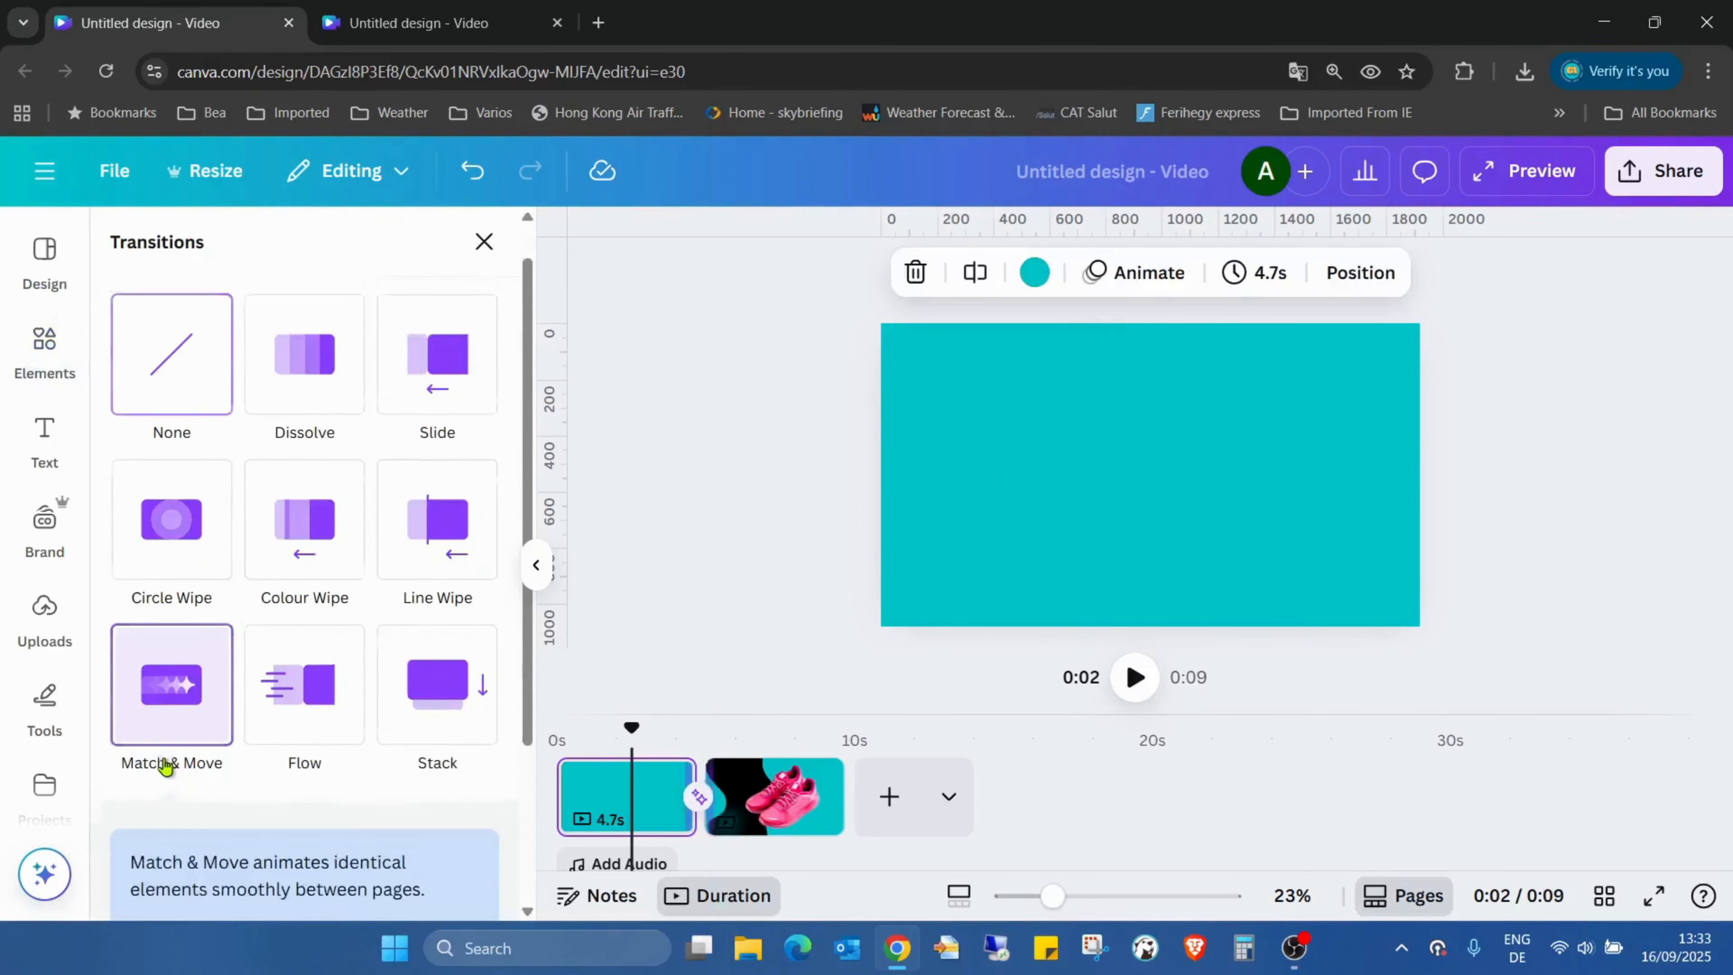
{"action": "left_click_drag", "start_coordinate": [178, 849], "coordinate": [611, 855]}
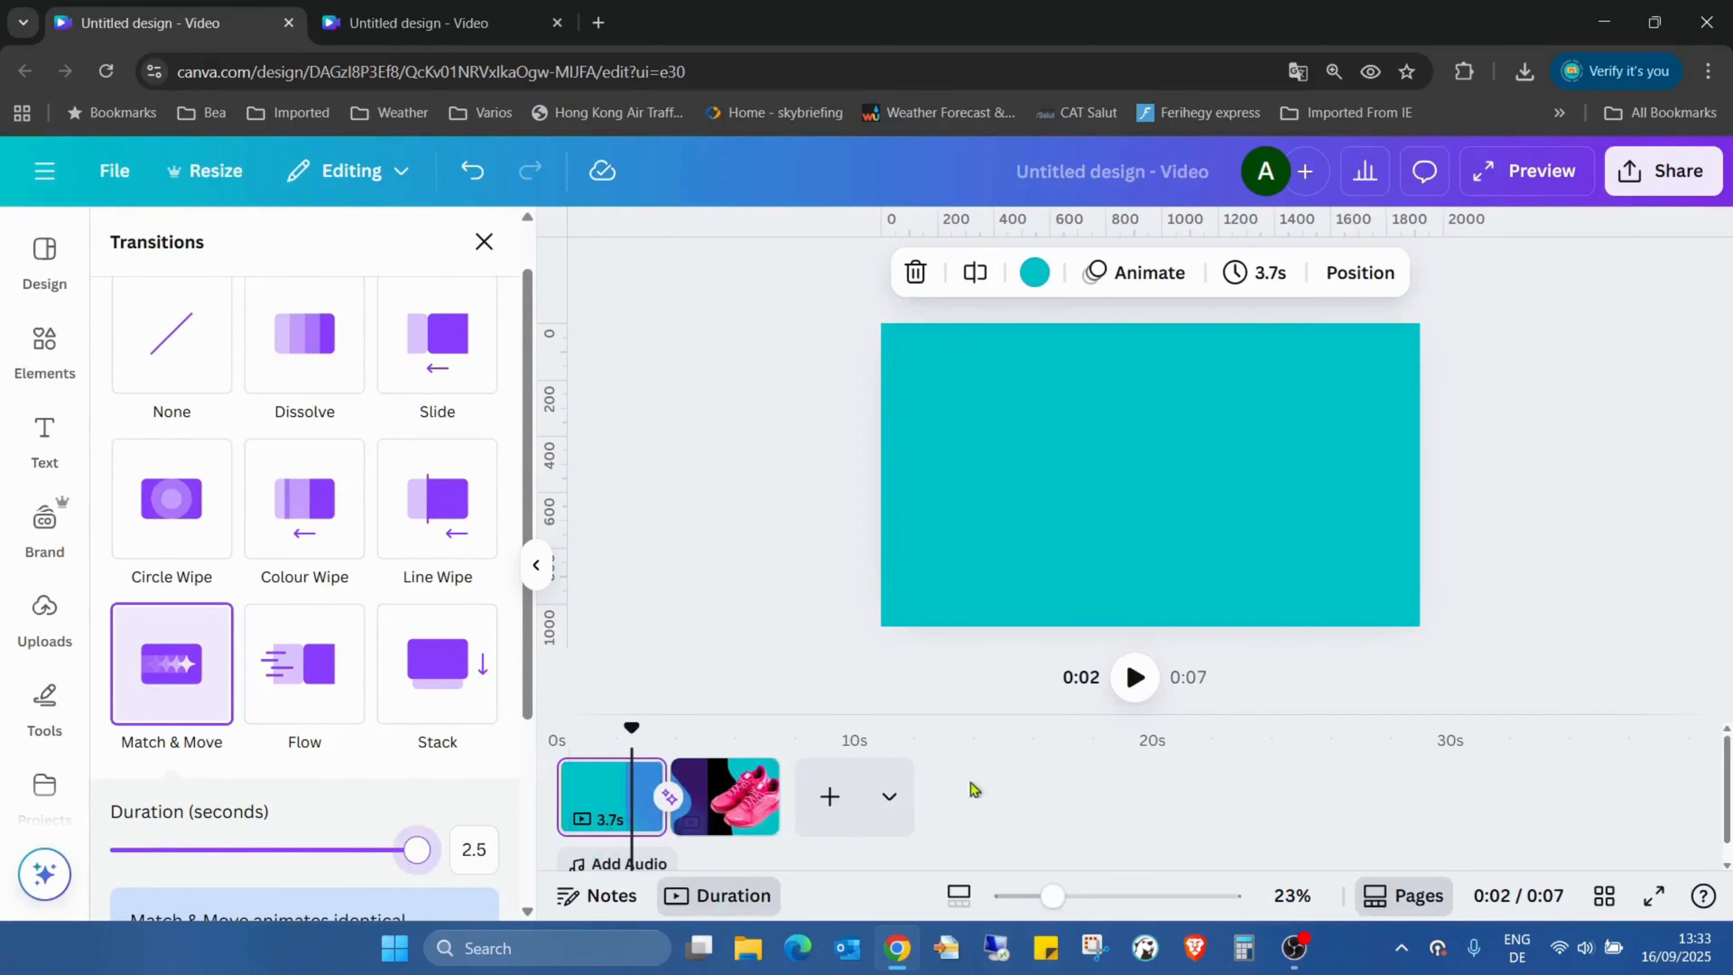
Scrub through the start of the transition, play the video in full screen, and return to the editor.
{"action": "mouse_move", "coordinate": [634, 730]}
{"action": "left_mouse_down"}
{"action": "mouse_move", "coordinate": [605, 729]}
{"action": "mouse_move", "coordinate": [757, 739]}
{"action": "mouse_move", "coordinate": [648, 738]}
{"action": "mouse_move", "coordinate": [710, 752]}
{"action": "mouse_move", "coordinate": [653, 753]}
{"action": "left_mouse_up"}
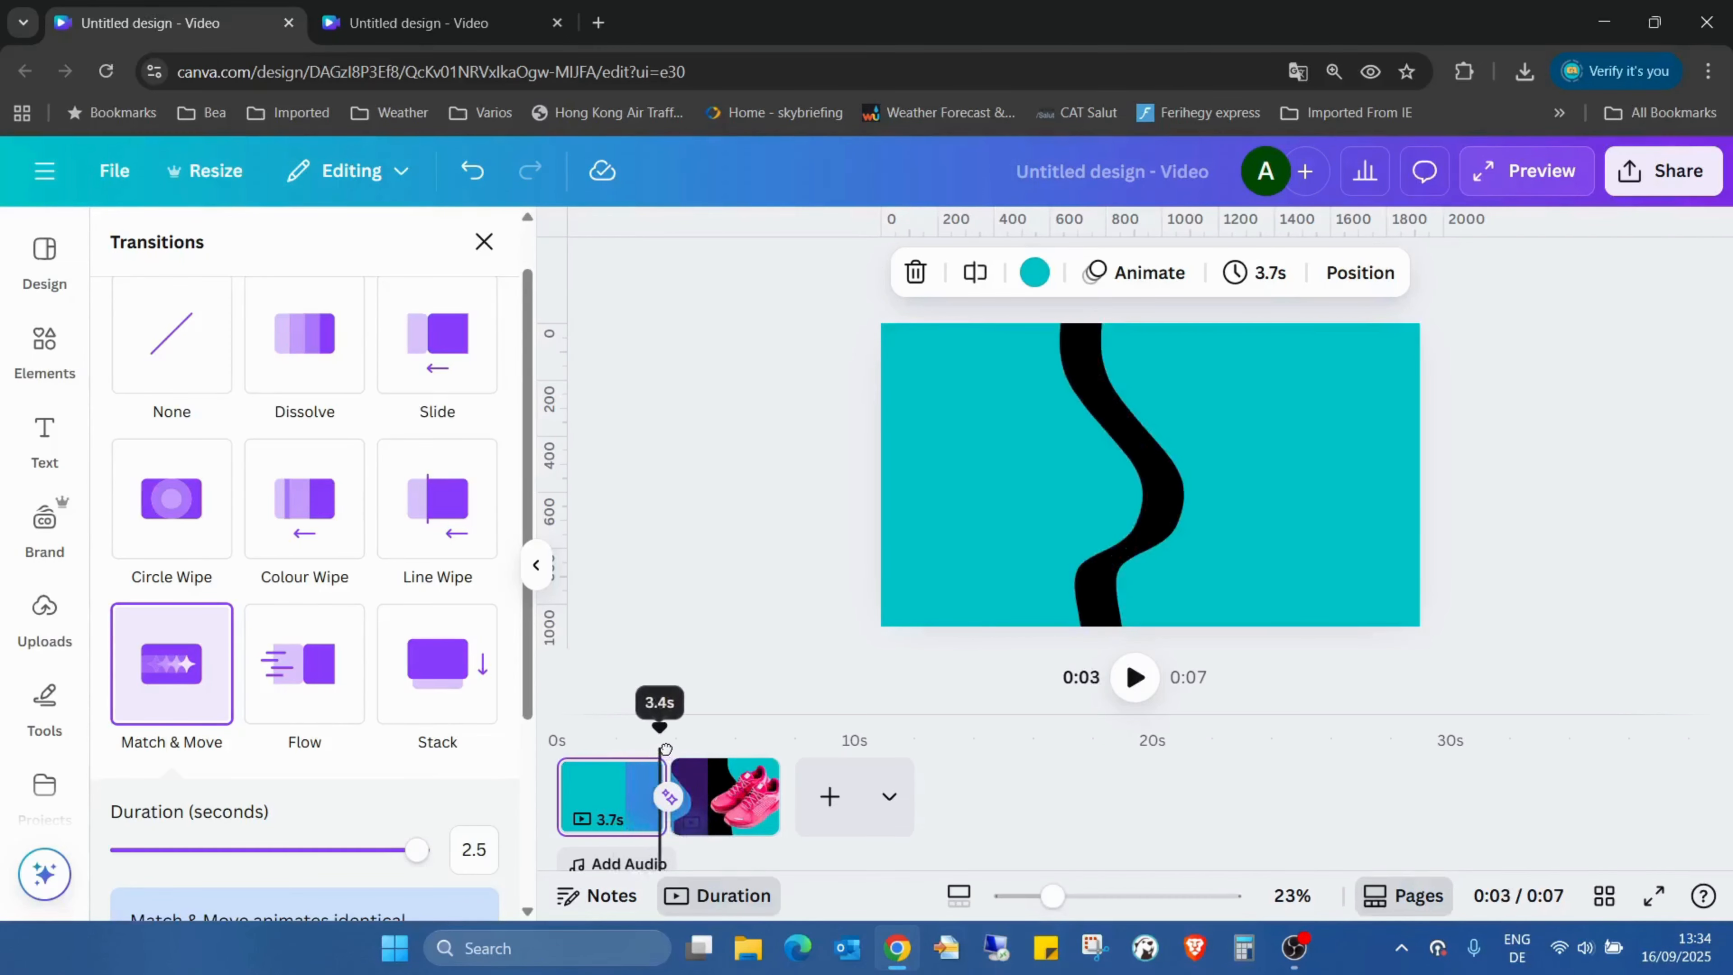
{"action": "left_click", "coordinate": [1655, 895]}
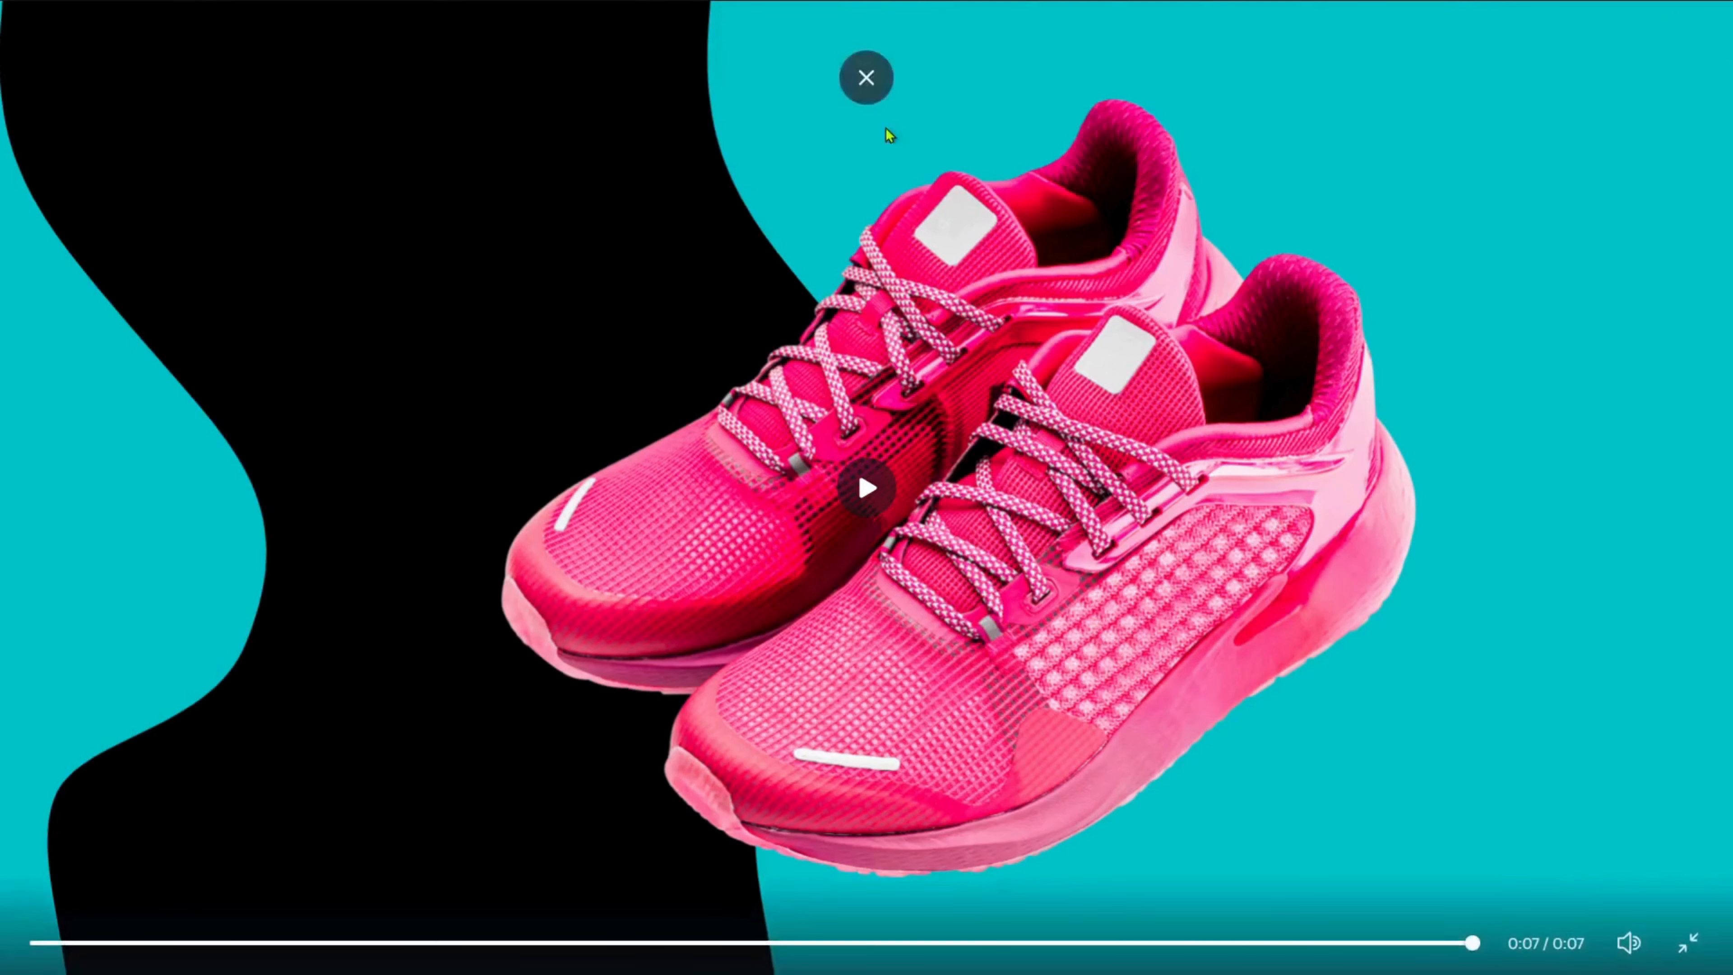
{"action": "left_click", "coordinate": [852, 489]}
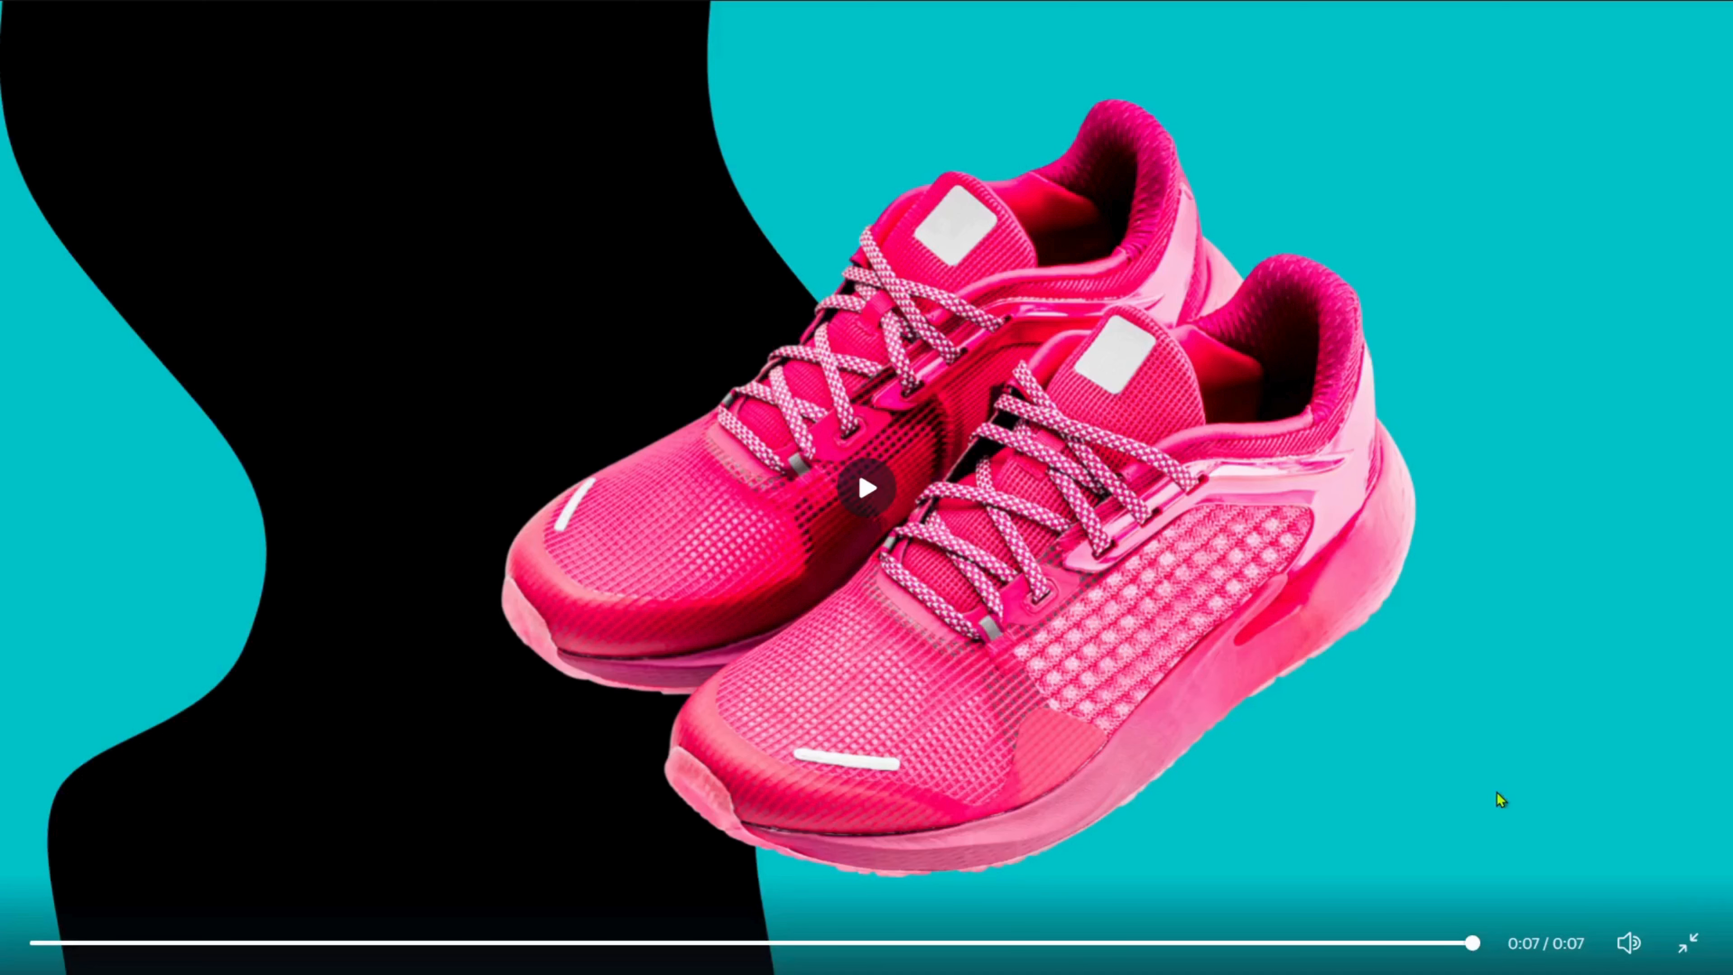
{"action": "key", "text": "Escape"}
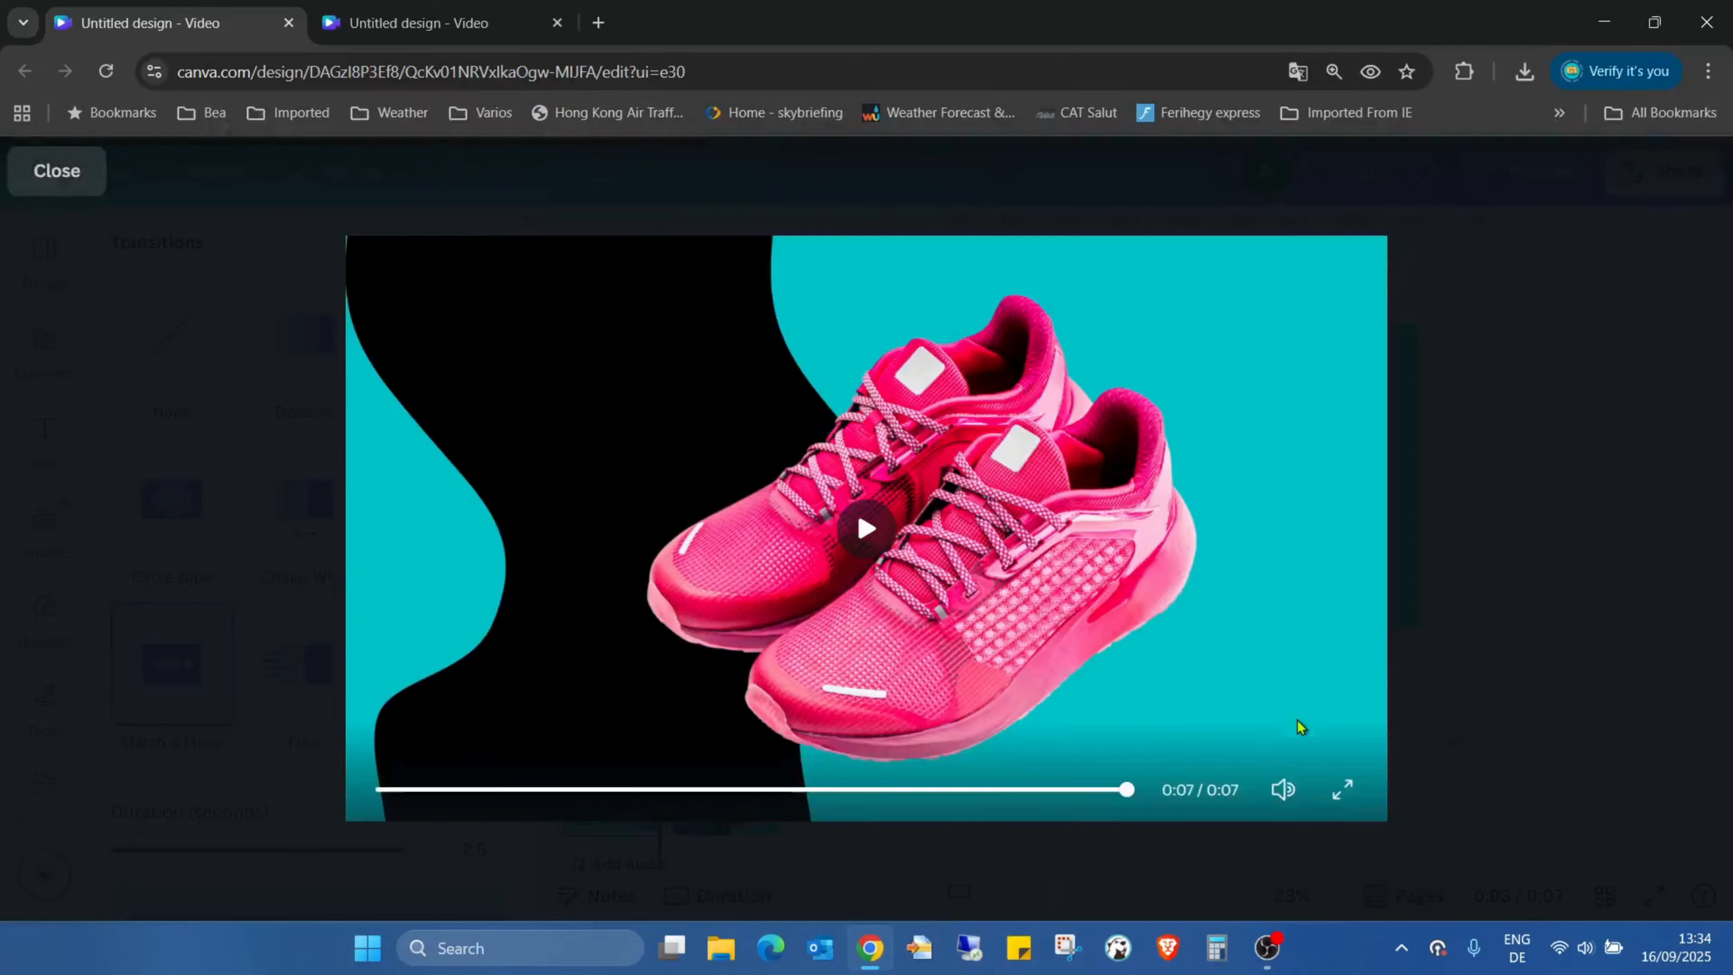
{"action": "left_click", "coordinate": [81, 172]}
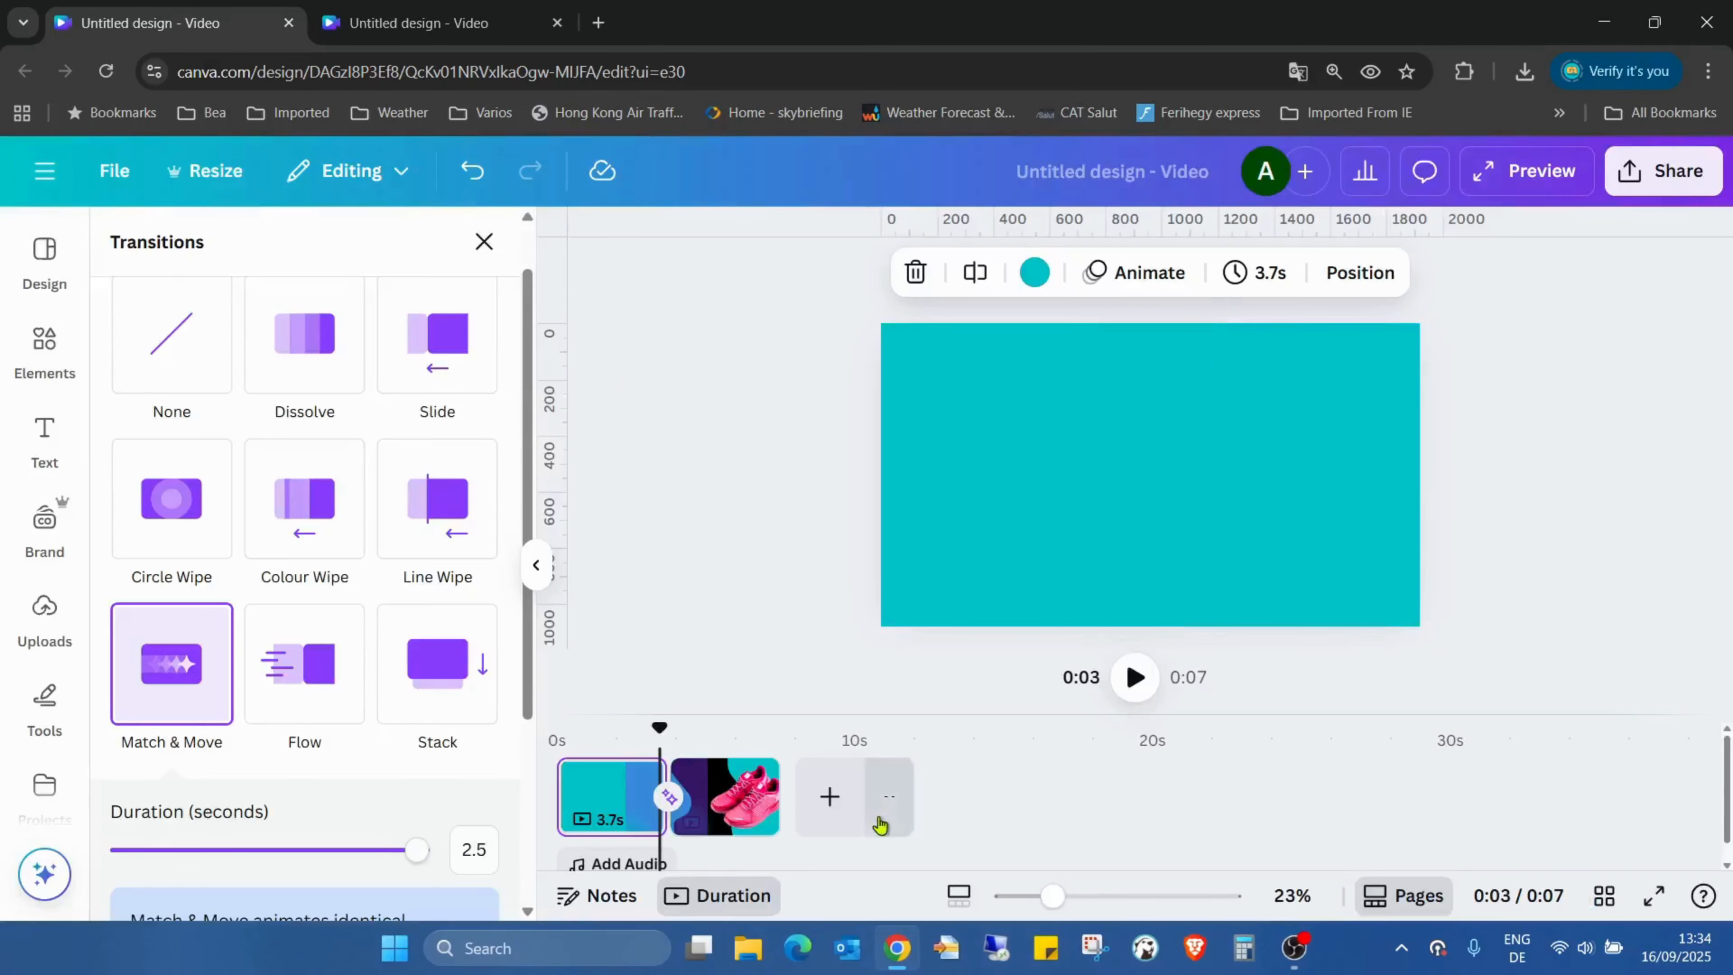
Scrub the timeline into the second page and replay the sneaker reveal in full screen.
{"action": "left_click_drag", "start_coordinate": [660, 723], "coordinate": [724, 752]}
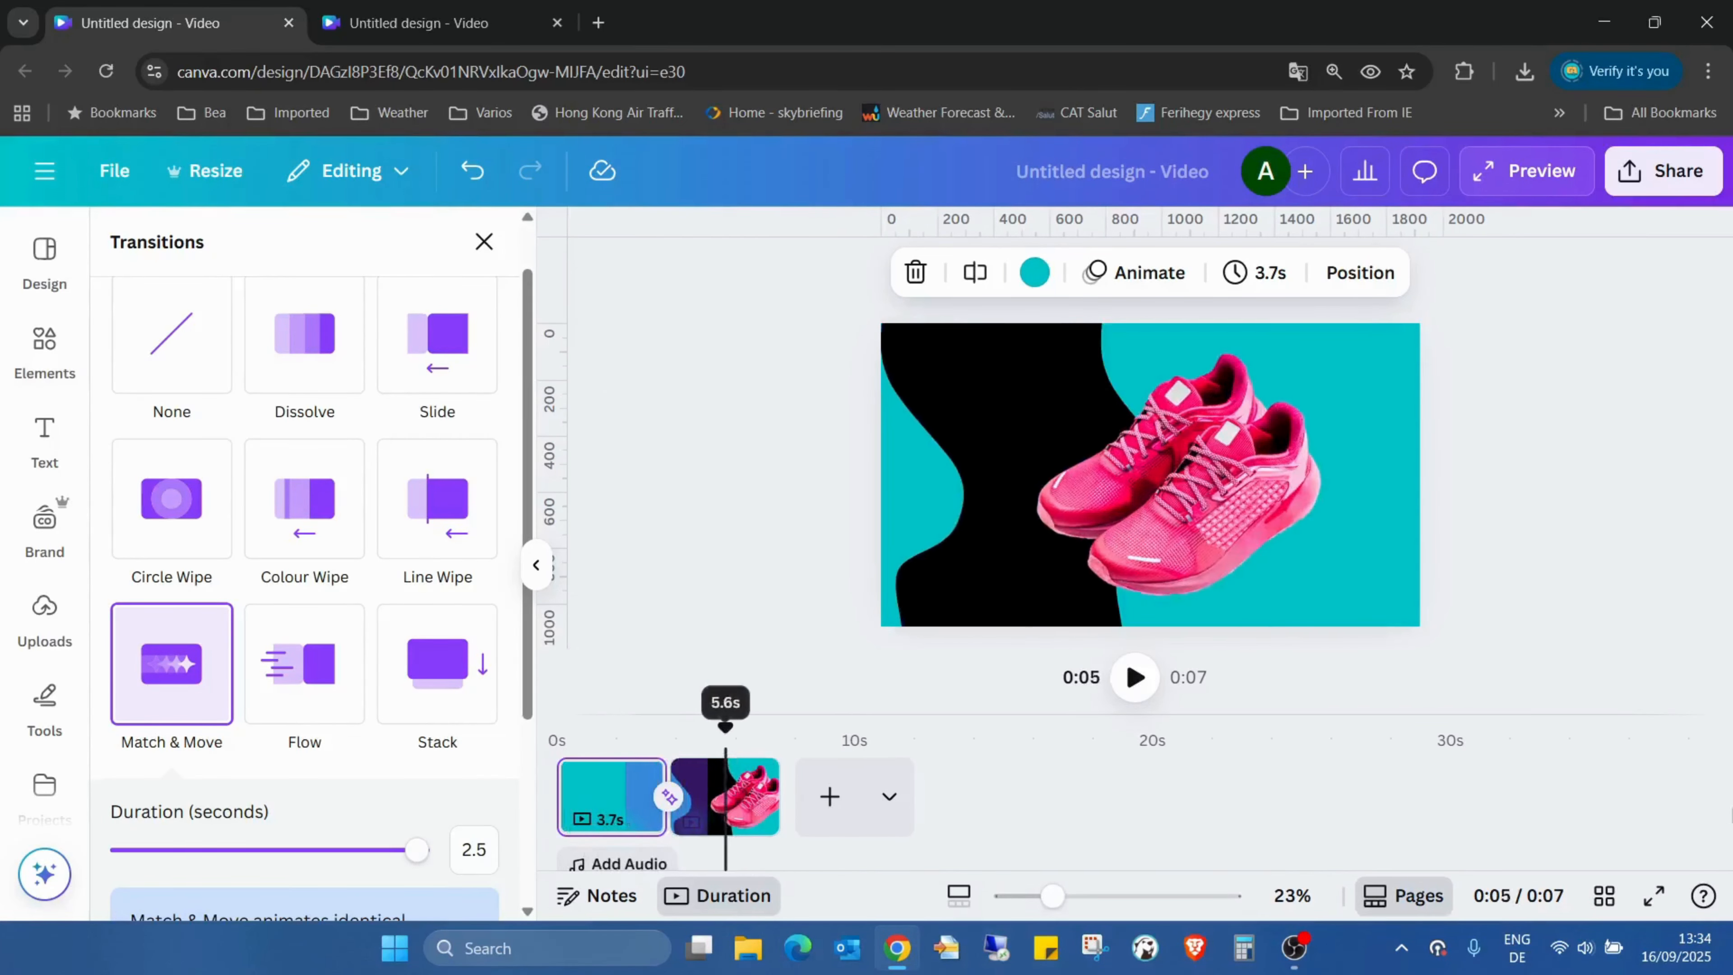
{"action": "left_click", "coordinate": [1654, 895]}
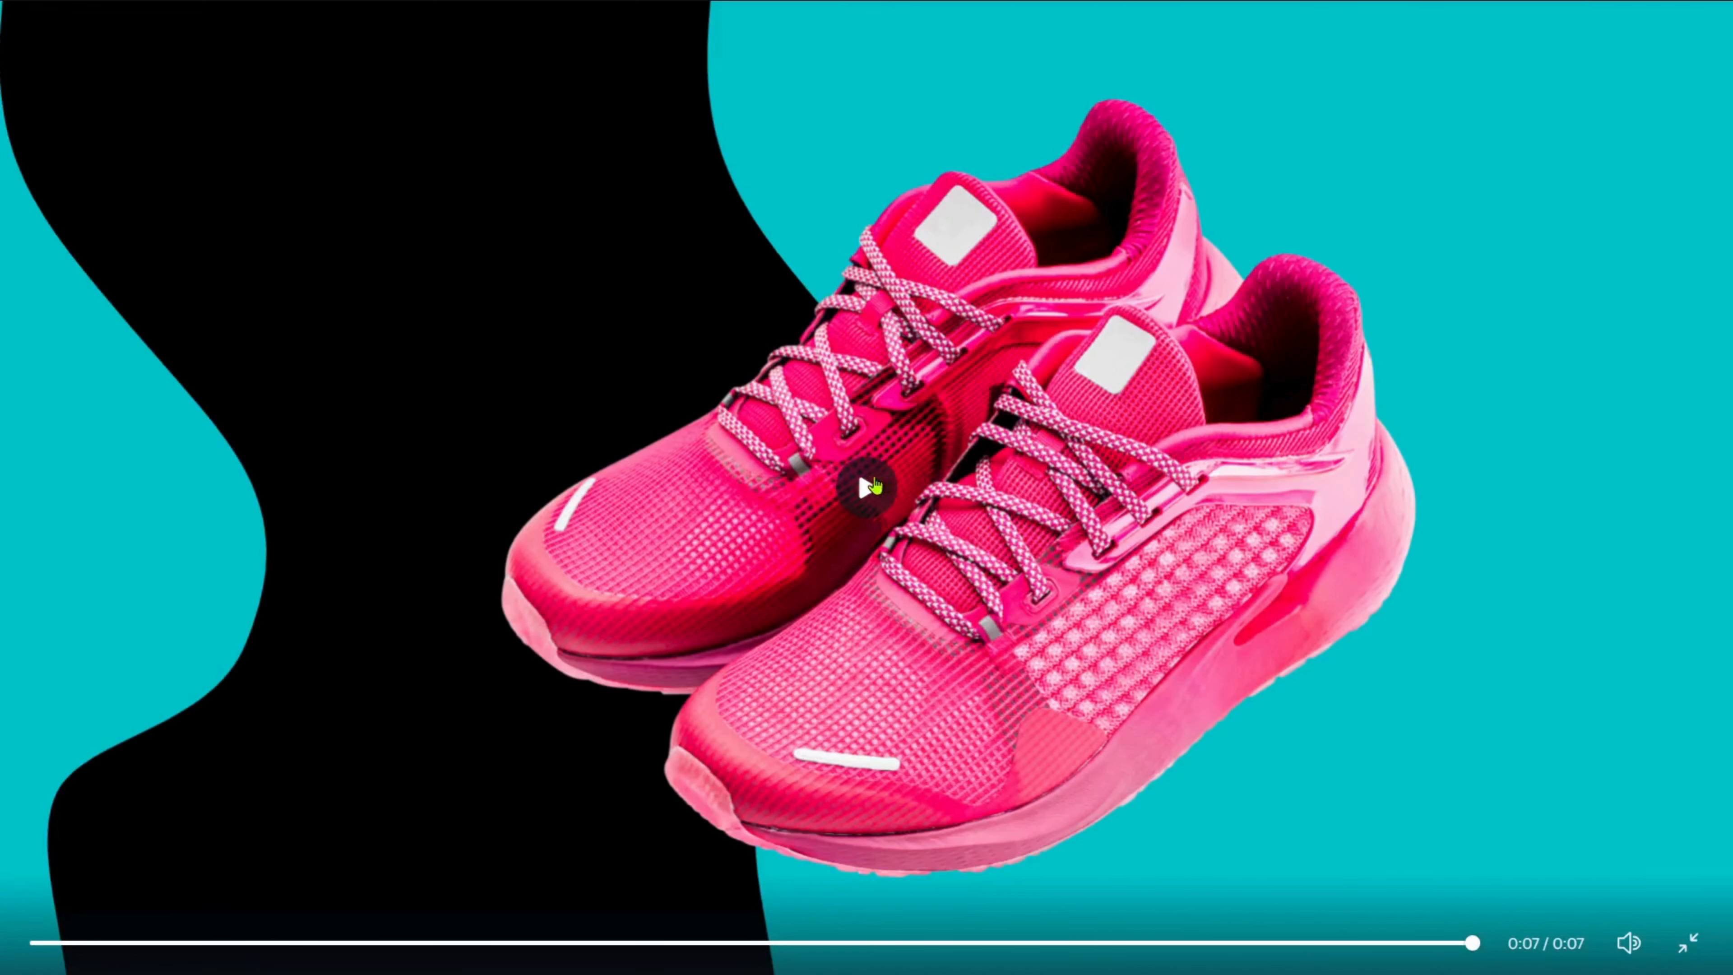
{"action": "left_click", "coordinate": [873, 484]}
{"action": "left_click", "coordinate": [882, 478]}
{"action": "left_click", "coordinate": [866, 487]}
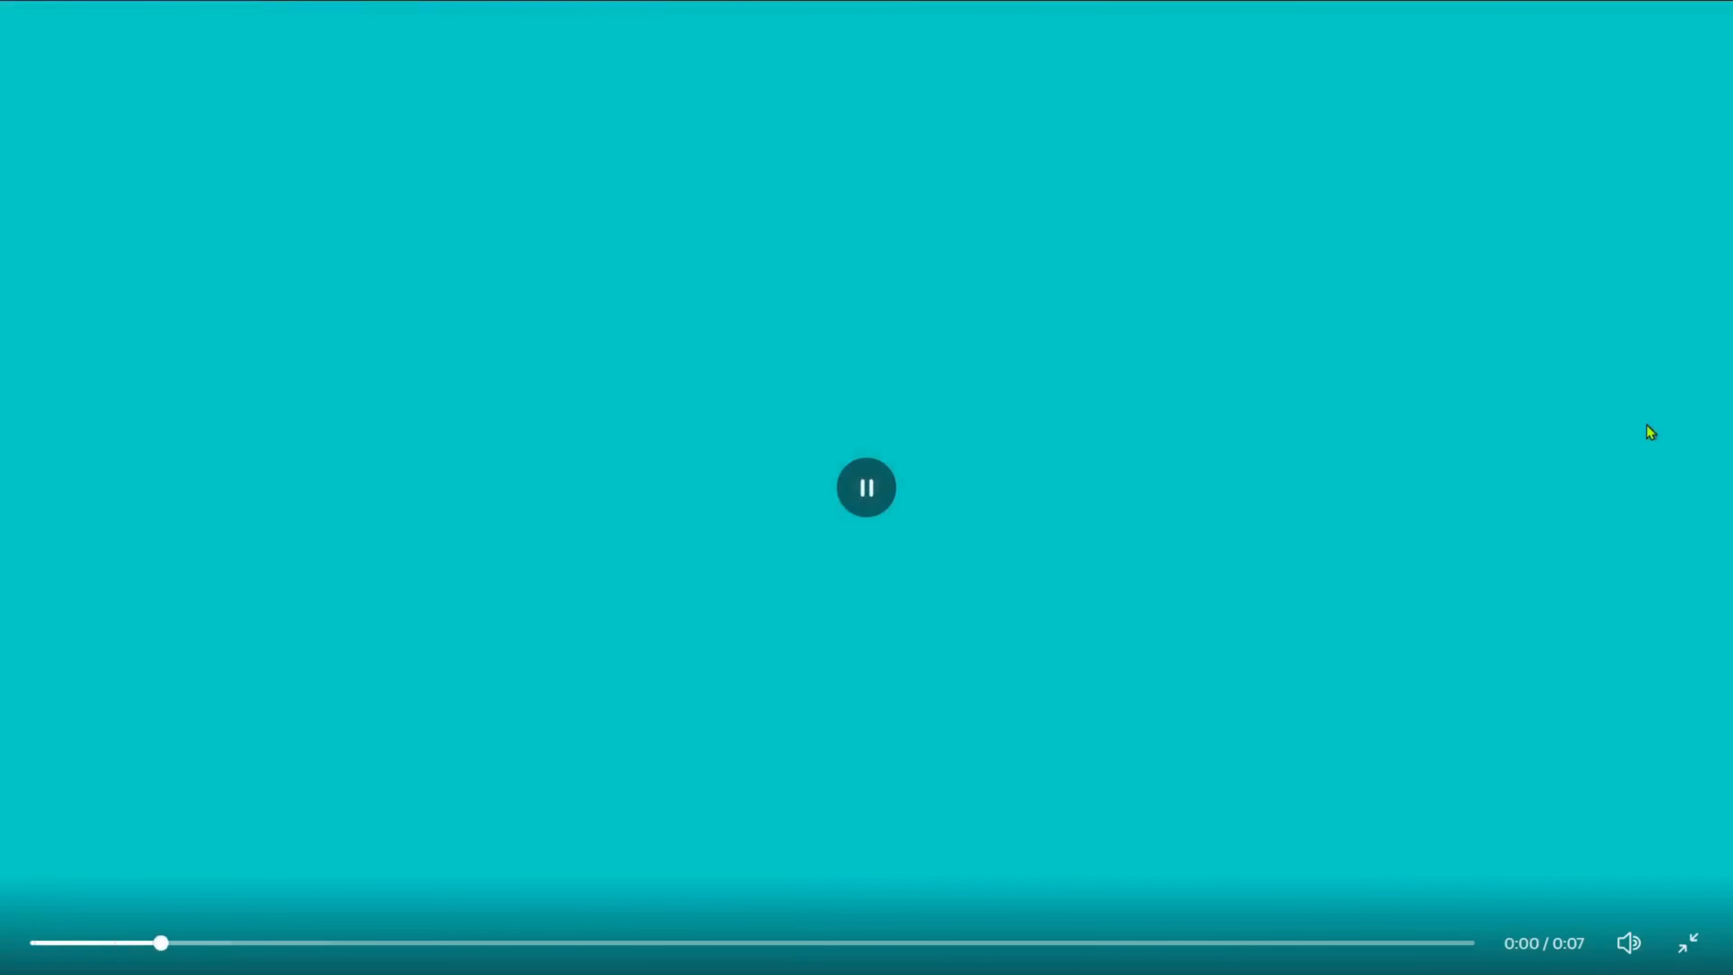